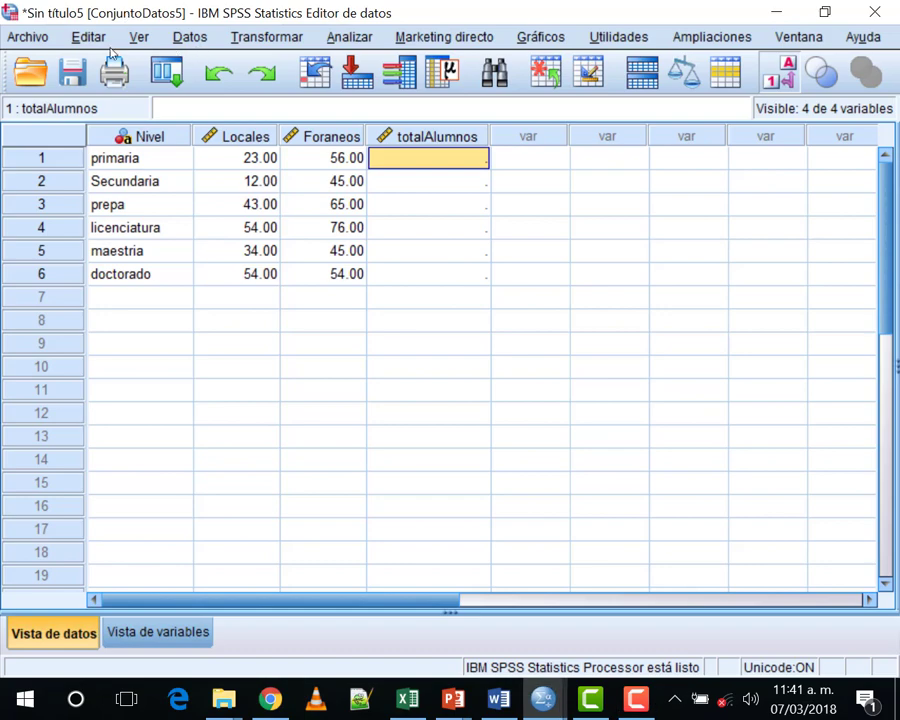
{"action": "left_click", "coordinate": [12, 30]}
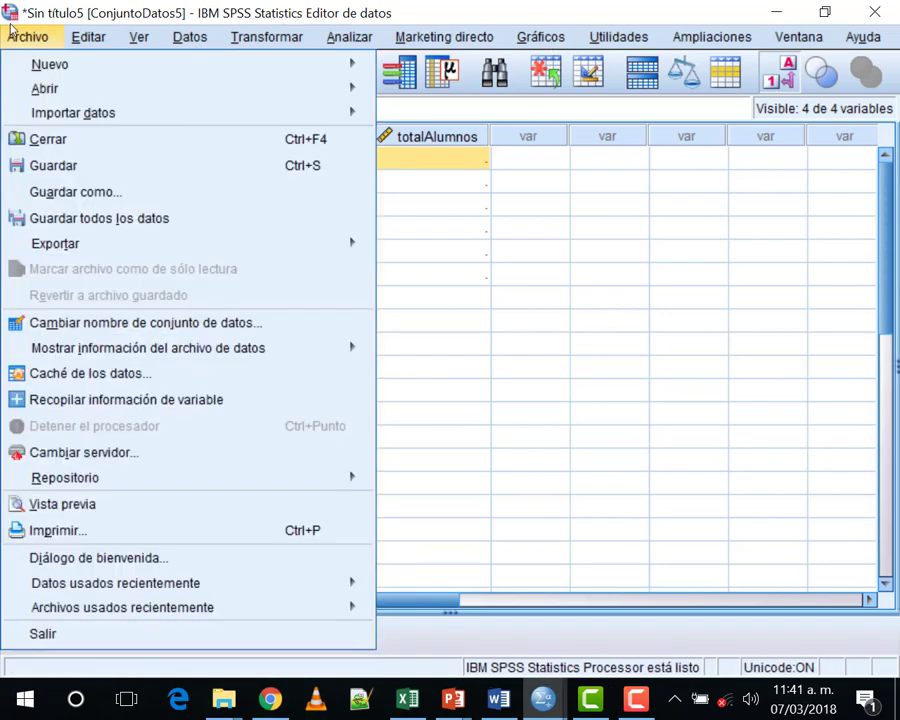
{"action": "mouse_move", "coordinate": [88, 36]}
{"action": "mouse_move", "coordinate": [145, 38]}
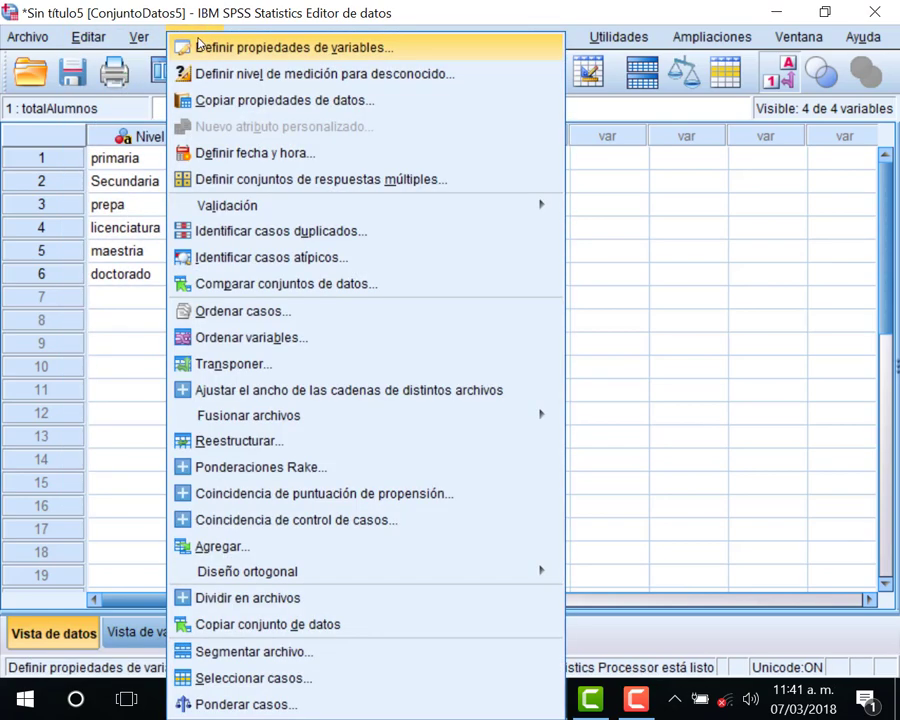
{"action": "mouse_move", "coordinate": [255, 38]}
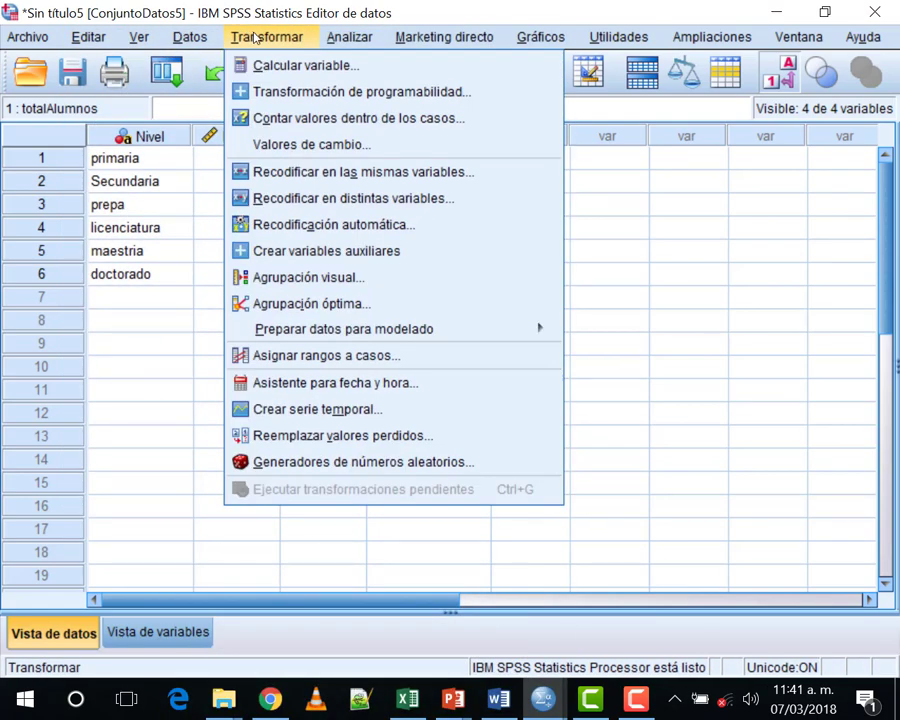
{"action": "mouse_move", "coordinate": [350, 44]}
{"action": "mouse_move", "coordinate": [423, 44]}
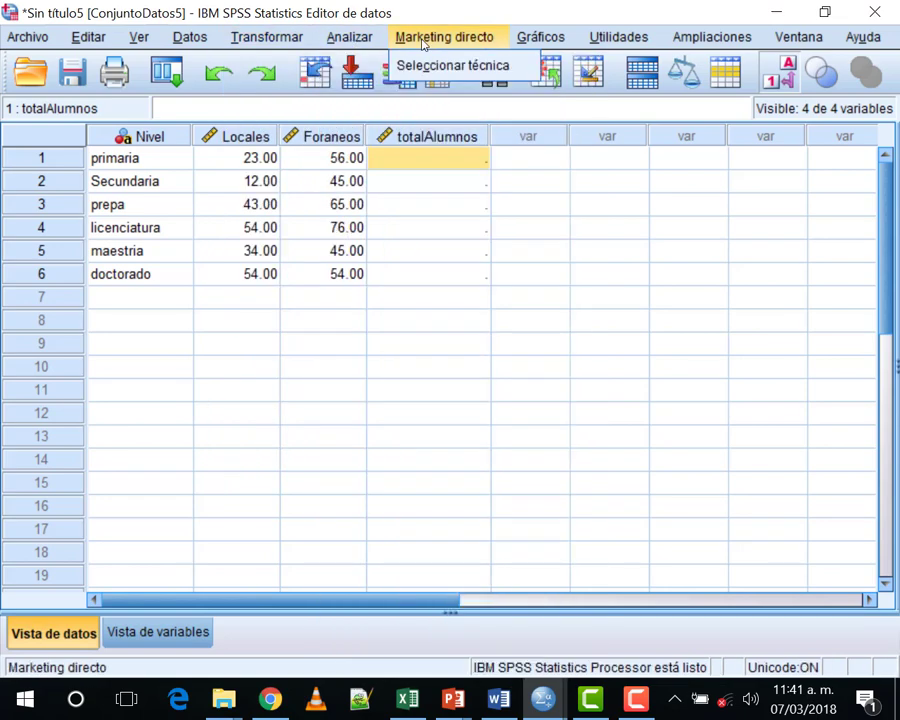
{"action": "mouse_move", "coordinate": [551, 42]}
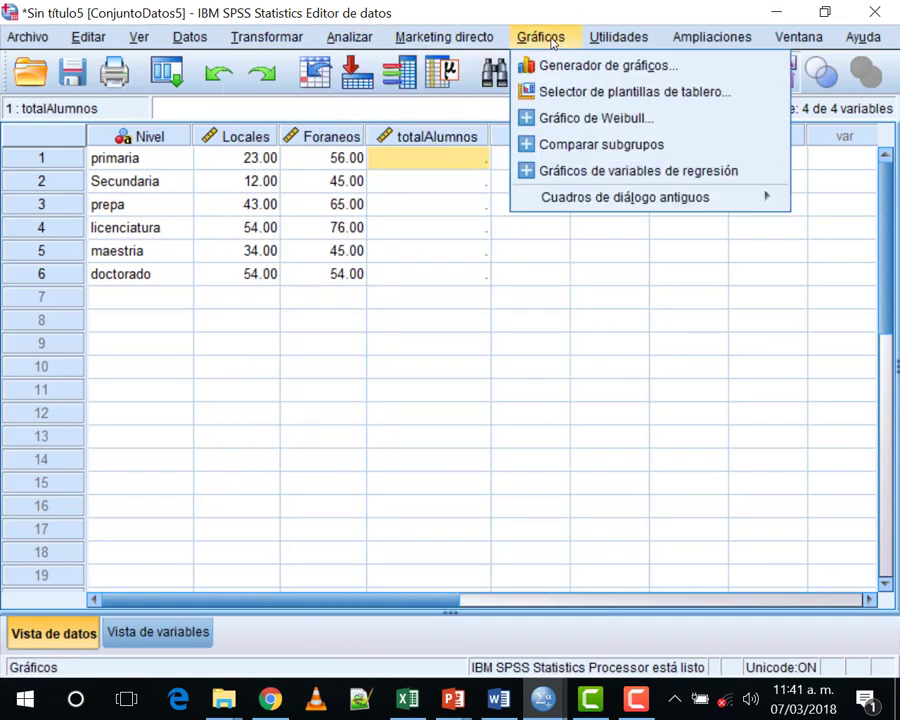
{"action": "mouse_move", "coordinate": [616, 42]}
{"action": "mouse_move", "coordinate": [674, 44]}
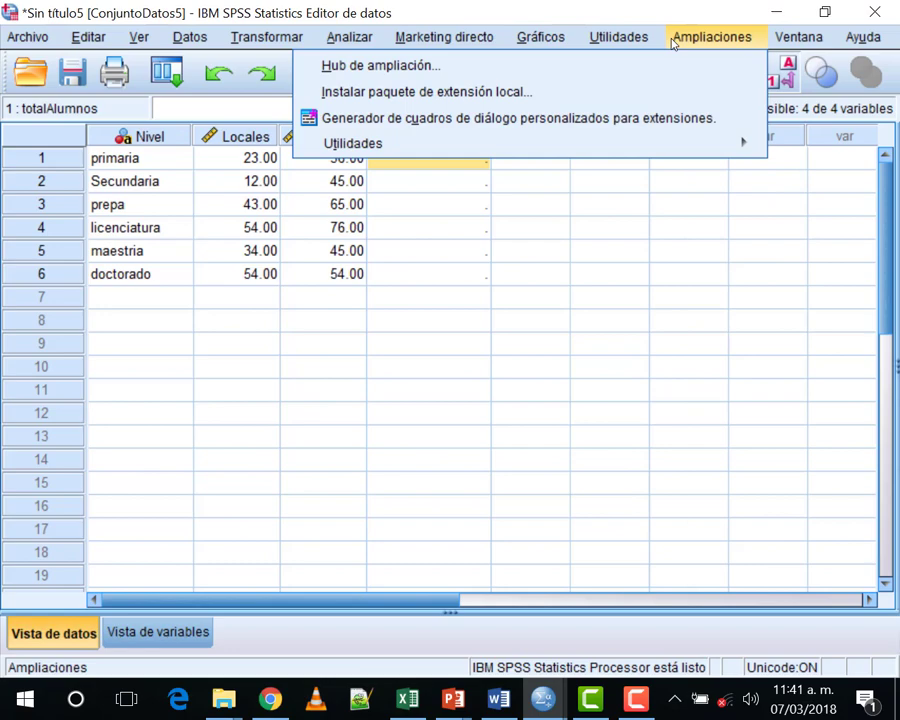
{"action": "mouse_move", "coordinate": [884, 46]}
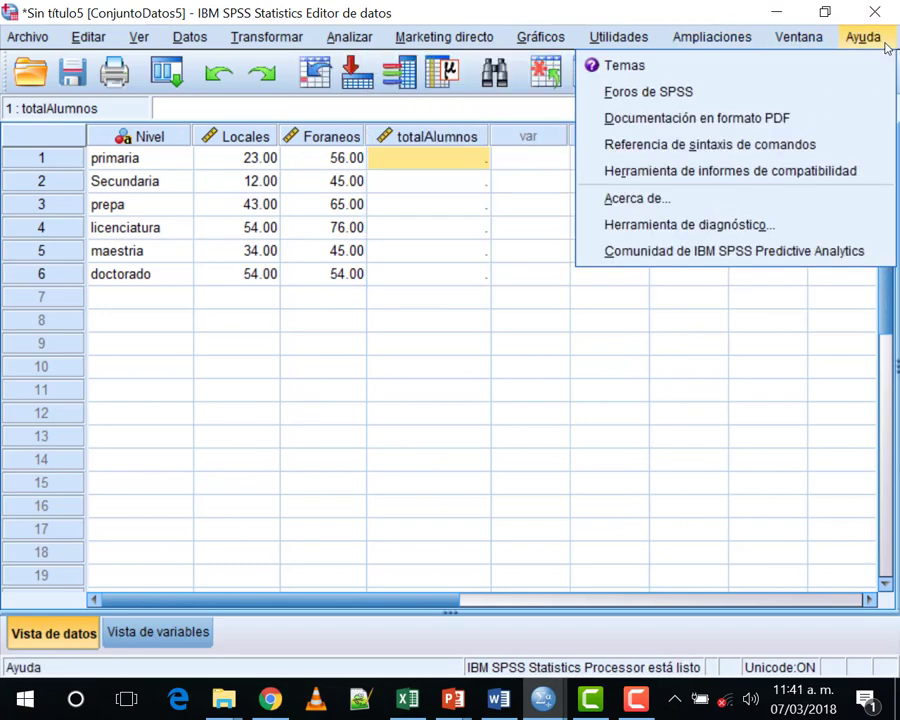
{"action": "left_click", "coordinate": [505, 440]}
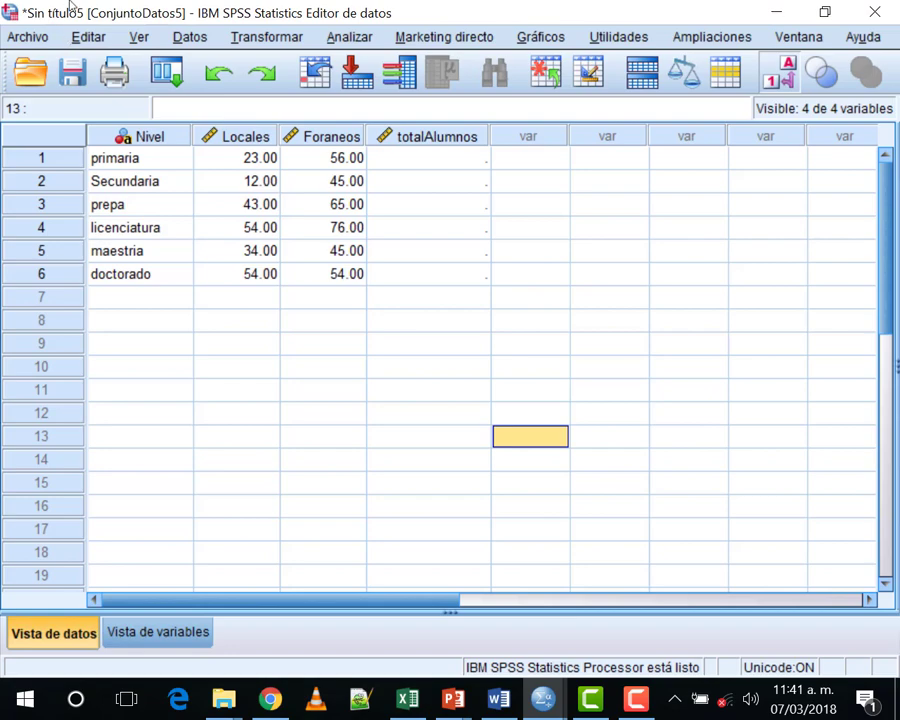
{"action": "left_click", "coordinate": [88, 37]}
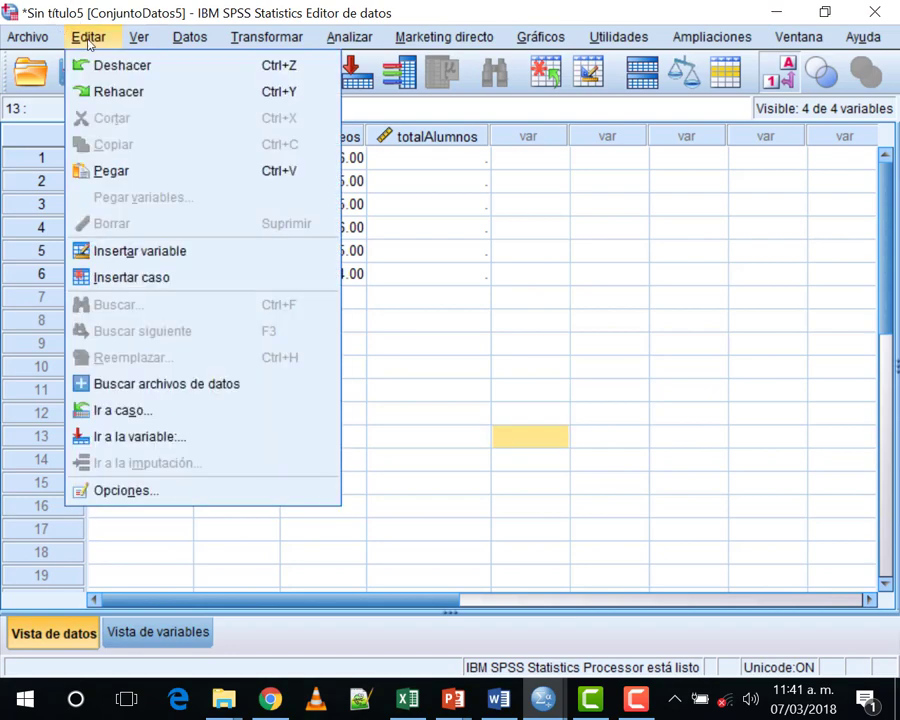
{"action": "left_click", "coordinate": [190, 40]}
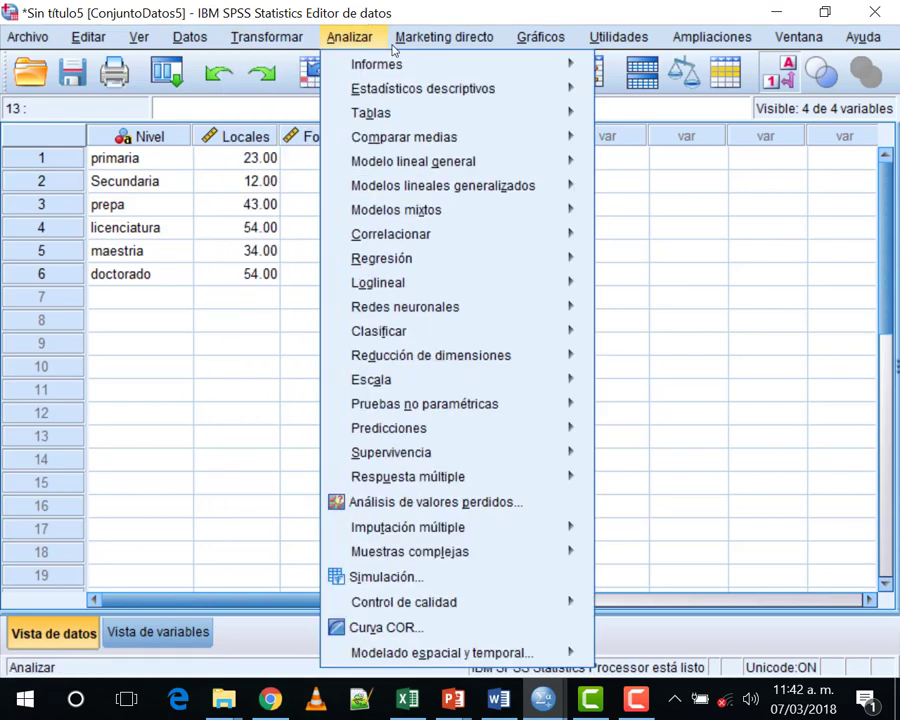
Step: Start the Calcular variable command and set the target variable to totalAlumnos
{"action": "mouse_move", "coordinate": [192, 37]}
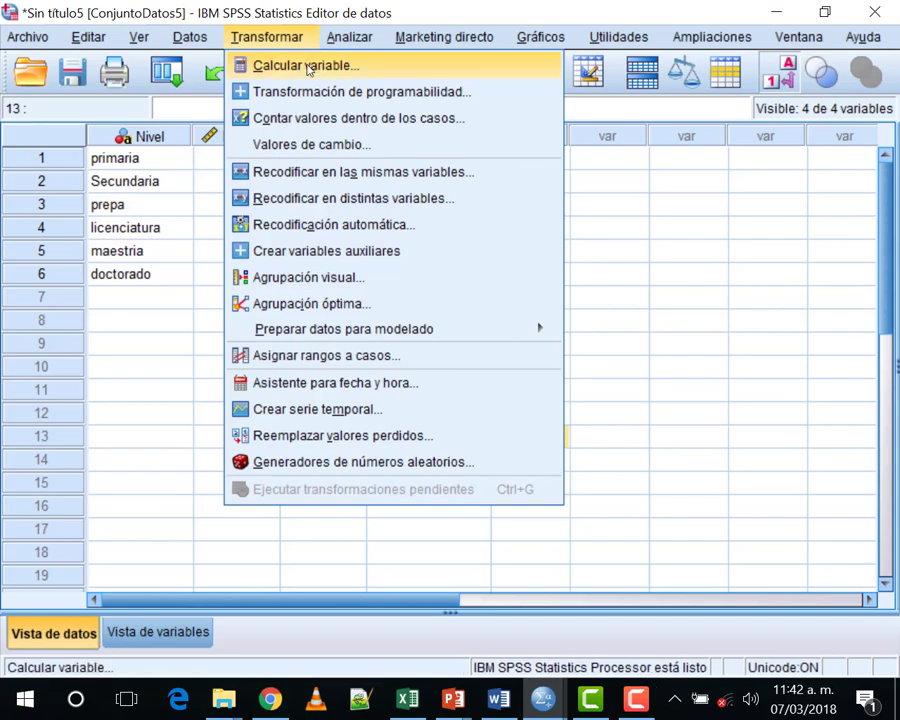
{"action": "left_click", "coordinate": [306, 66]}
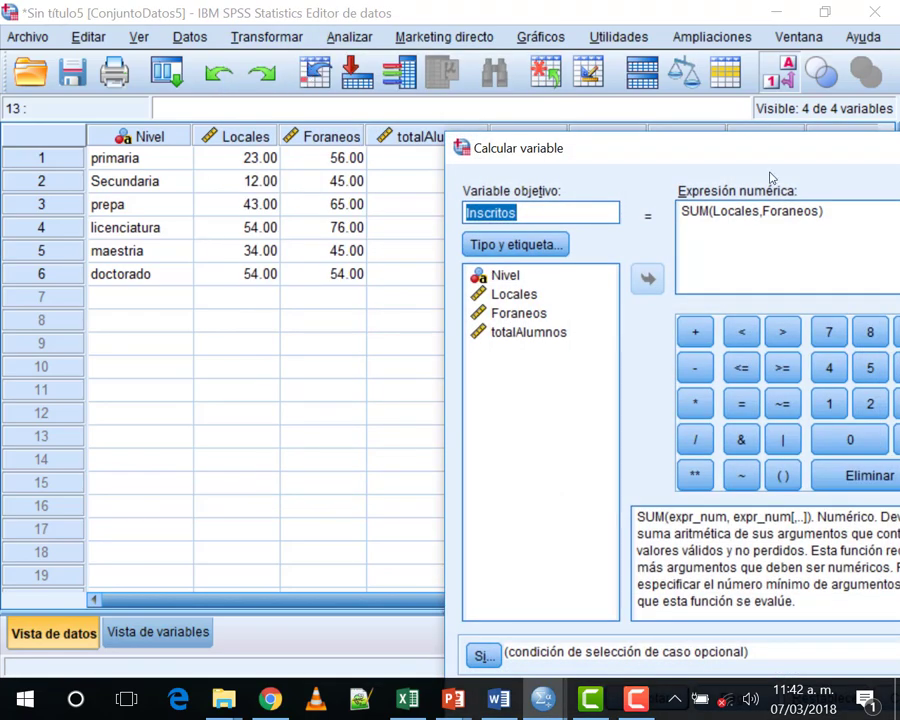
{"action": "left_click_drag", "start_coordinate": [650, 155], "coordinate": [278, 43]}
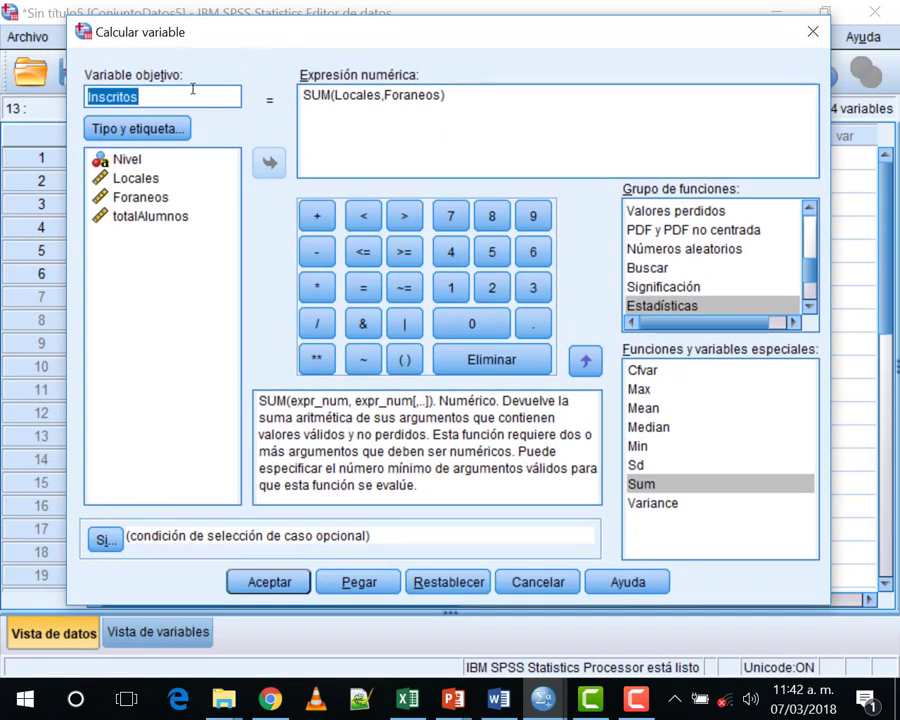
{"action": "left_click_drag", "start_coordinate": [184, 38], "coordinate": [184, 69]}
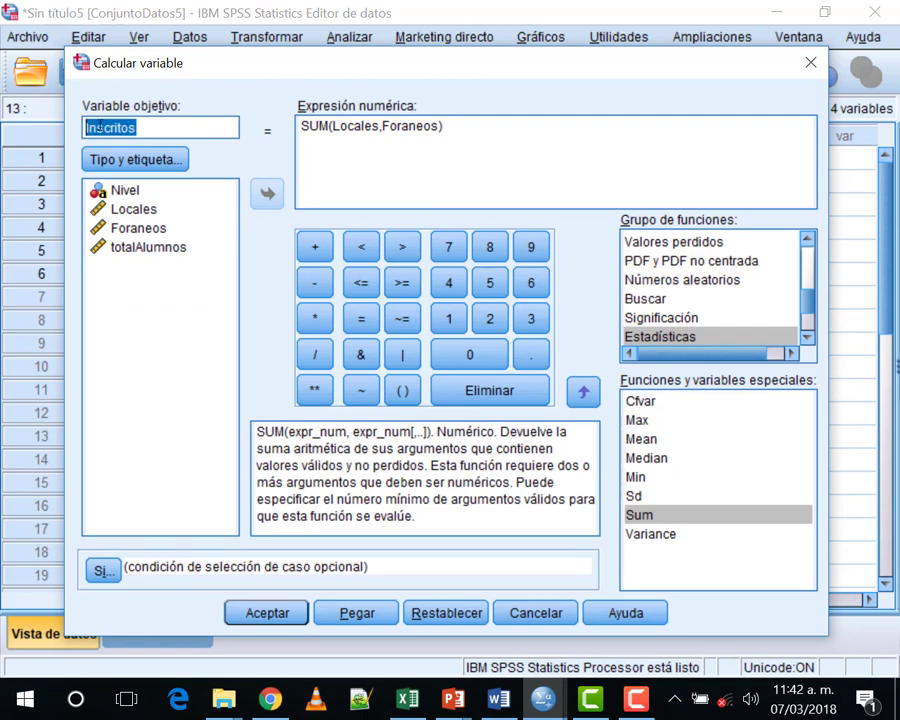
{"action": "left_click_drag", "start_coordinate": [193, 64], "coordinate": [218, 172]}
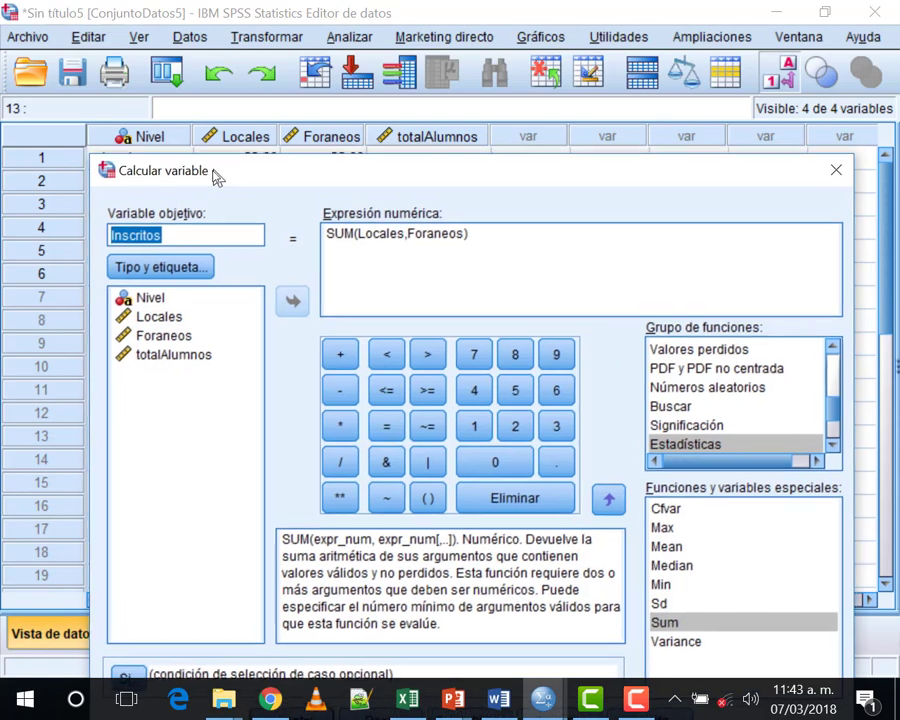
{"action": "mouse_move", "coordinate": [218, 172]}
{"action": "left_mouse_down"}
{"action": "mouse_move", "coordinate": [222, 222]}
{"action": "mouse_move", "coordinate": [211, 170]}
{"action": "left_mouse_up"}
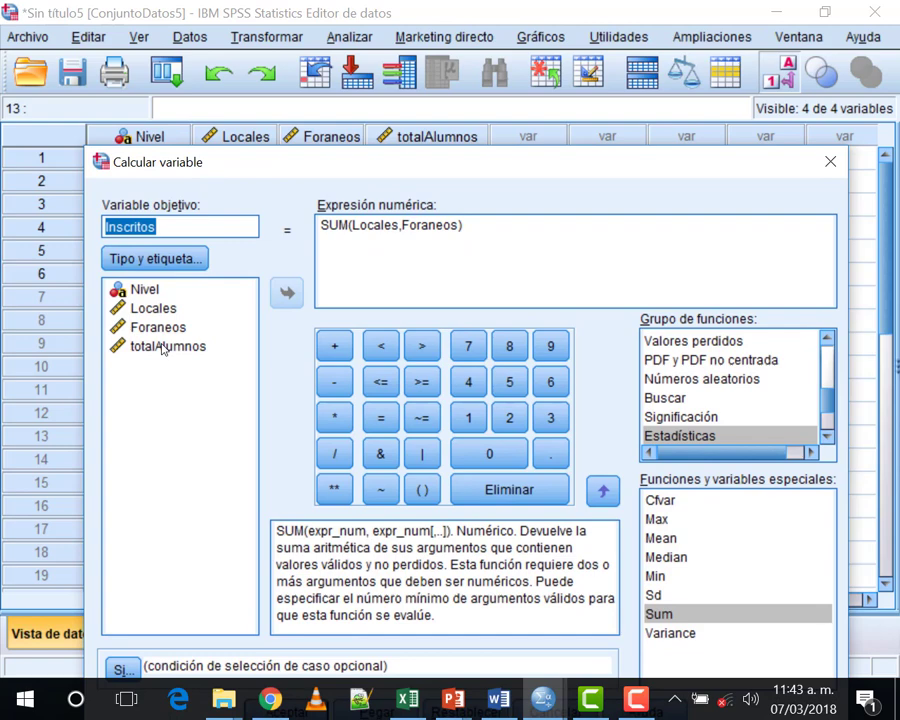
{"action": "left_click", "coordinate": [175, 225]}
{"action": "left_click_drag", "start_coordinate": [175, 225], "coordinate": [79, 221]}
{"action": "type", "text": "totalAlumnos"}
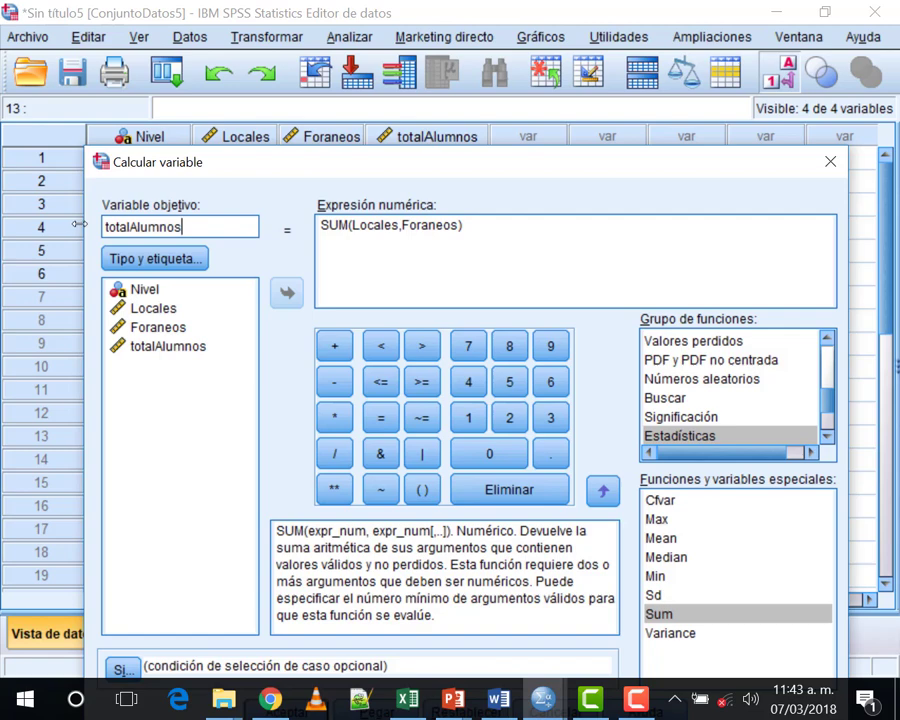
Step: Give the target variable the label "total de alumnos inscritos"
{"action": "left_click", "coordinate": [112, 258]}
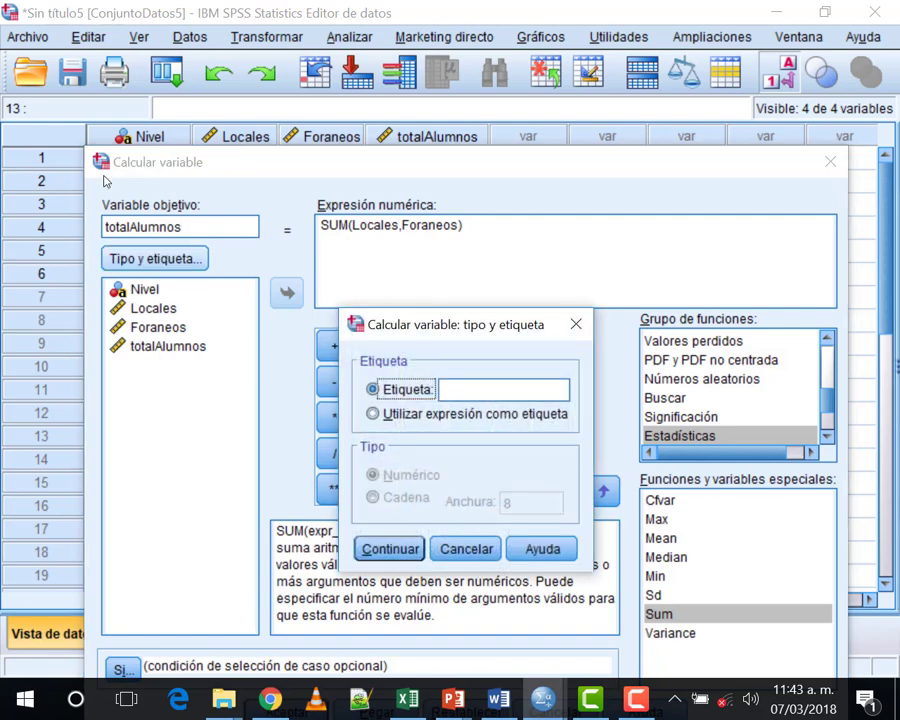
{"action": "left_click", "coordinate": [508, 389]}
{"action": "type", "text": "total de alu"}
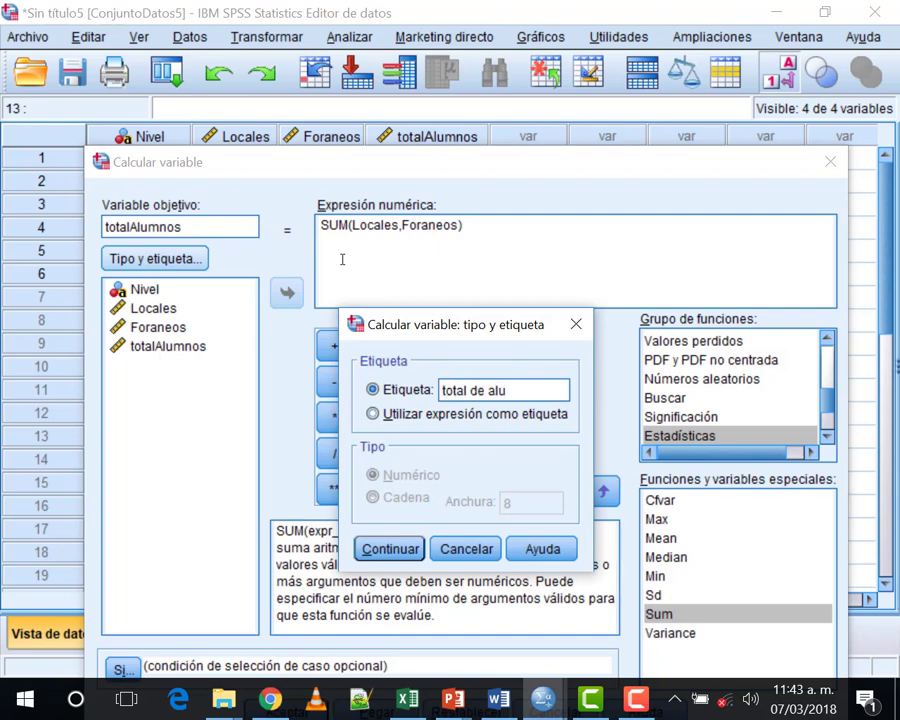
{"action": "type", "text": "mnos inscrit"}
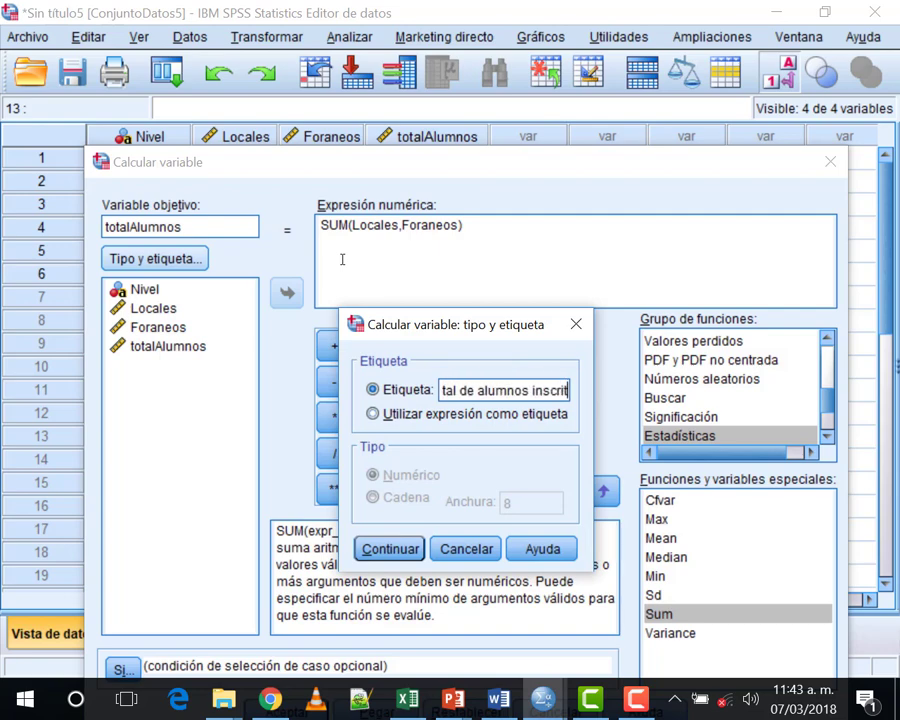
{"action": "type", "text": "os"}
{"action": "left_click", "coordinate": [375, 546]}
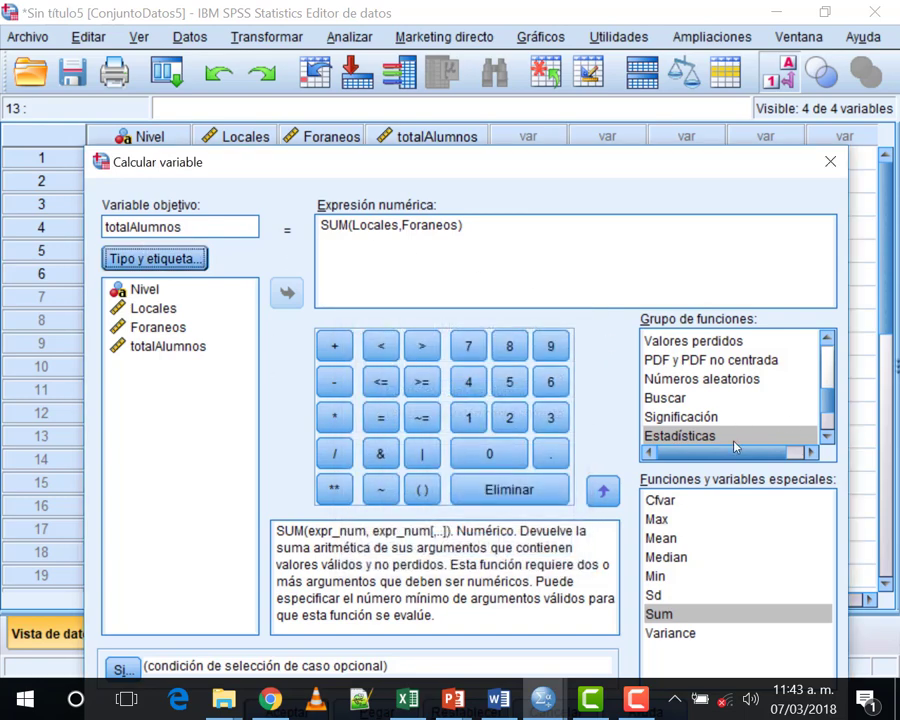
Step: Show the functions of the Todo group and clear the existing numeric expression
{"action": "left_click", "coordinate": [690, 341]}
{"action": "scroll", "coordinate": [716, 372], "scroll_direction": "up", "scroll_amount": 5}
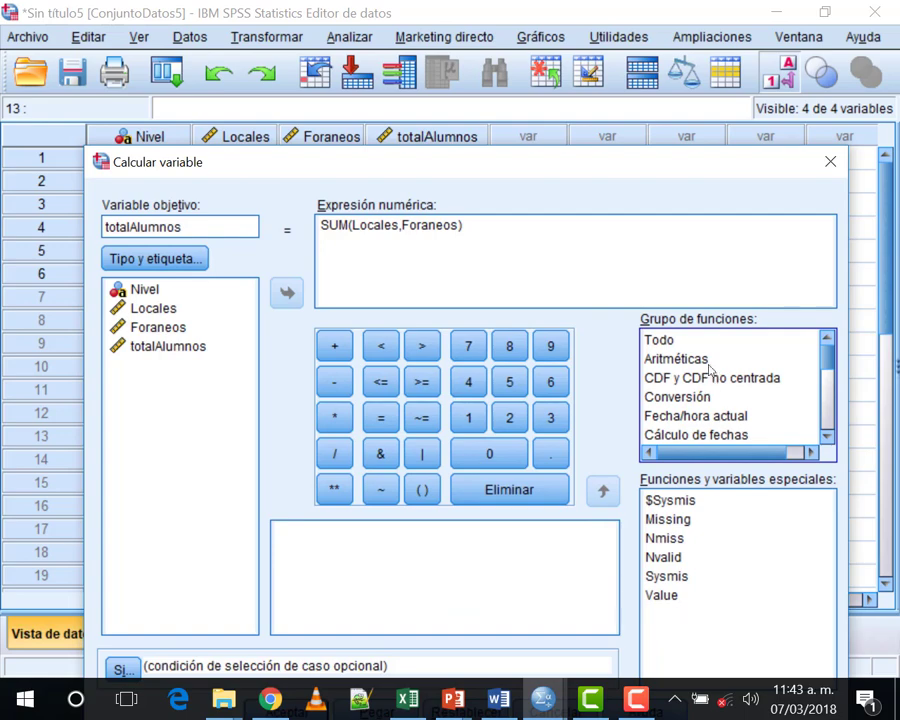
{"action": "key", "text": "Home"}
{"action": "left_click", "coordinate": [452, 230]}
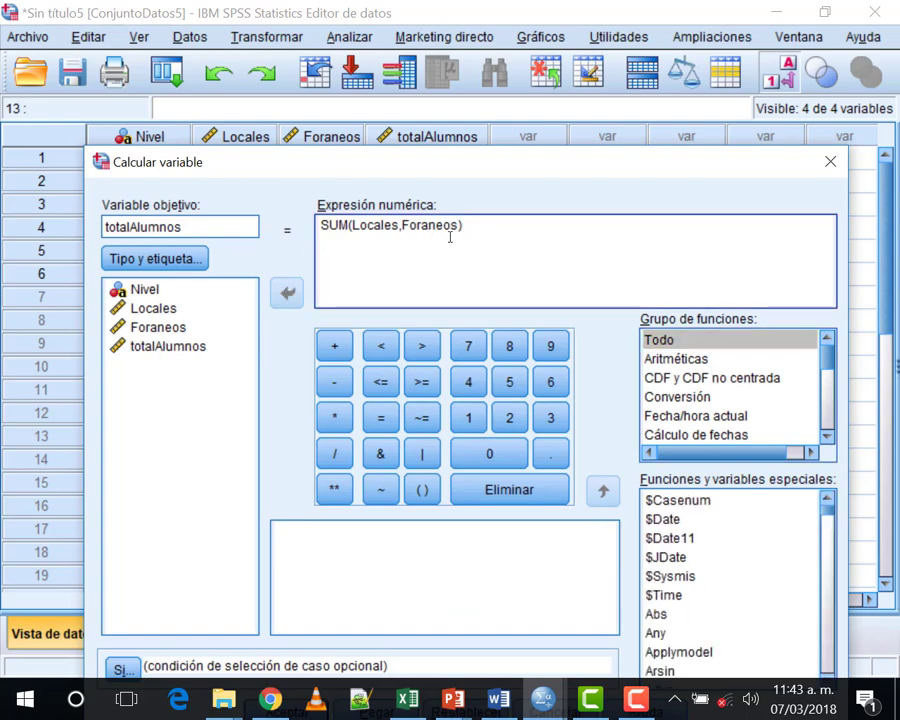
{"action": "left_click_drag", "start_coordinate": [466, 226], "coordinate": [249, 225]}
{"action": "key", "text": "Delete"}
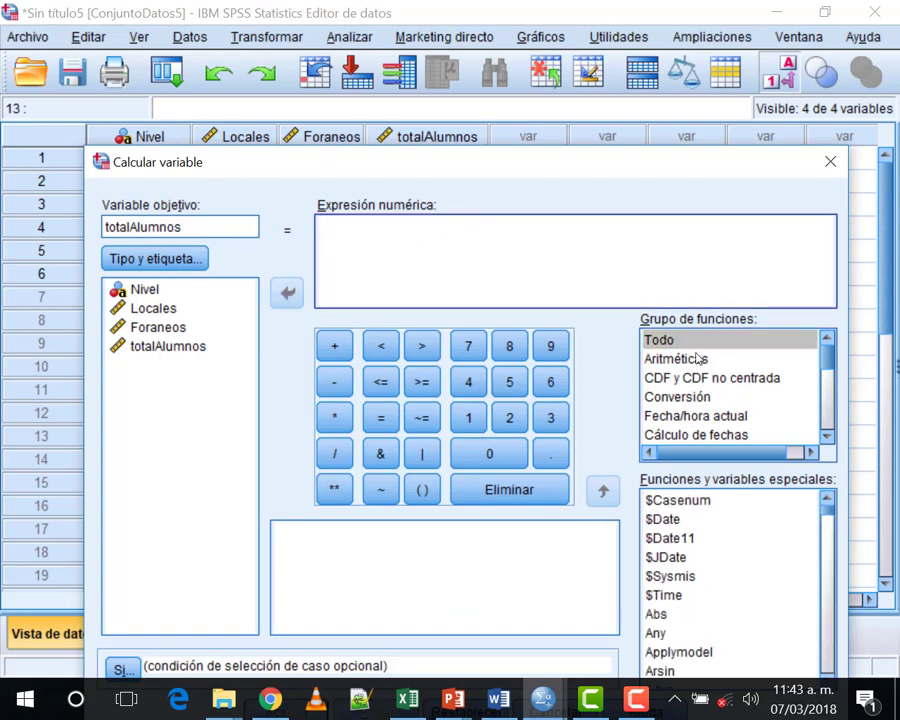
Step: Examine the Aritméticas function group and read the descriptions of Abs, Rnd(1) and Sqrt
{"action": "left_click", "coordinate": [660, 341]}
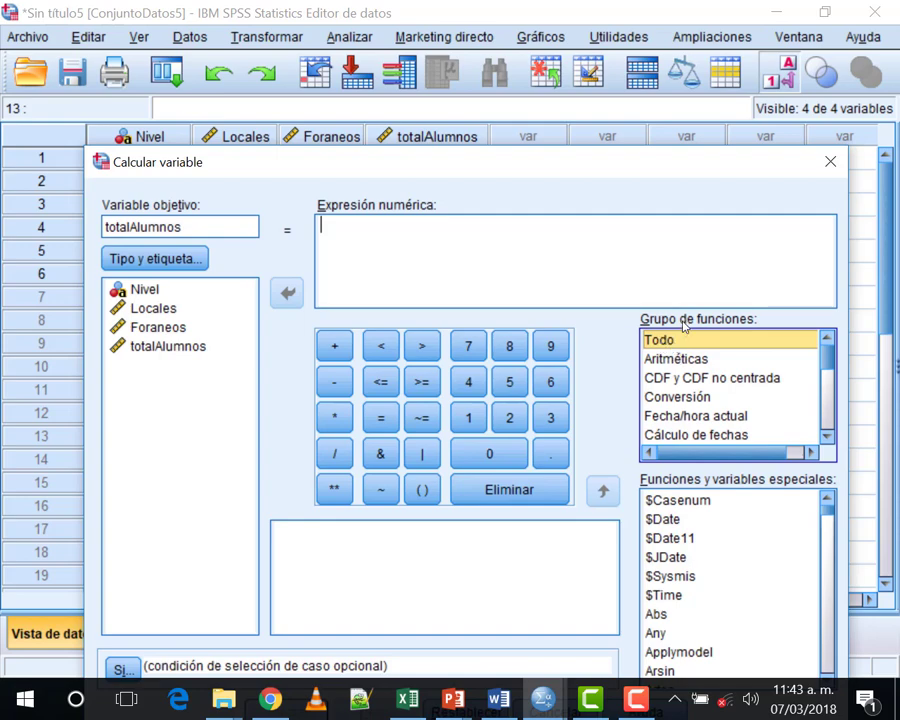
{"action": "left_click", "coordinate": [715, 362]}
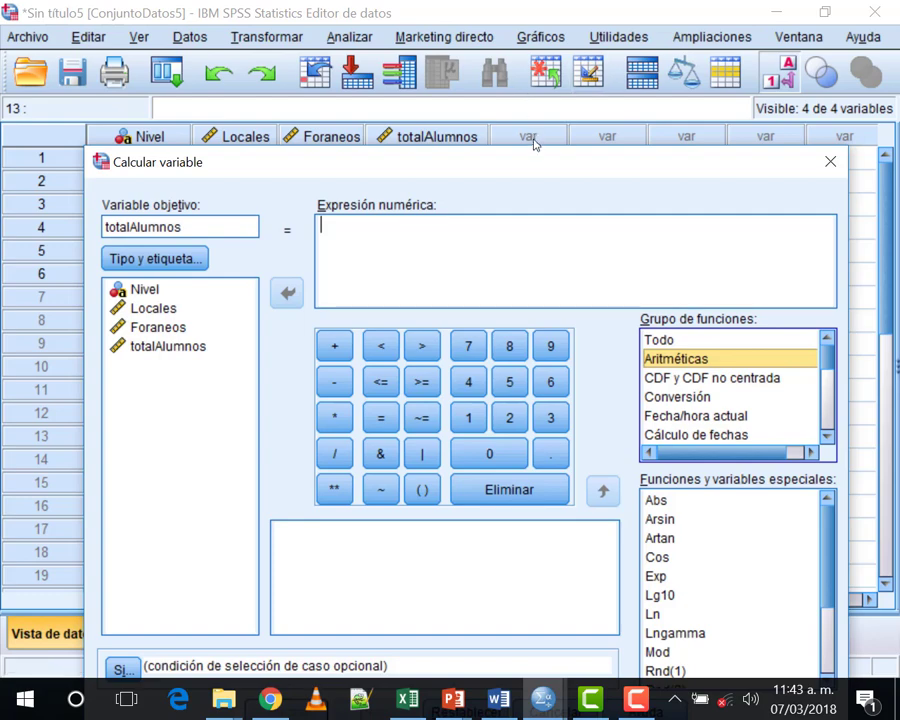
{"action": "left_click_drag", "start_coordinate": [530, 160], "coordinate": [540, 48]}
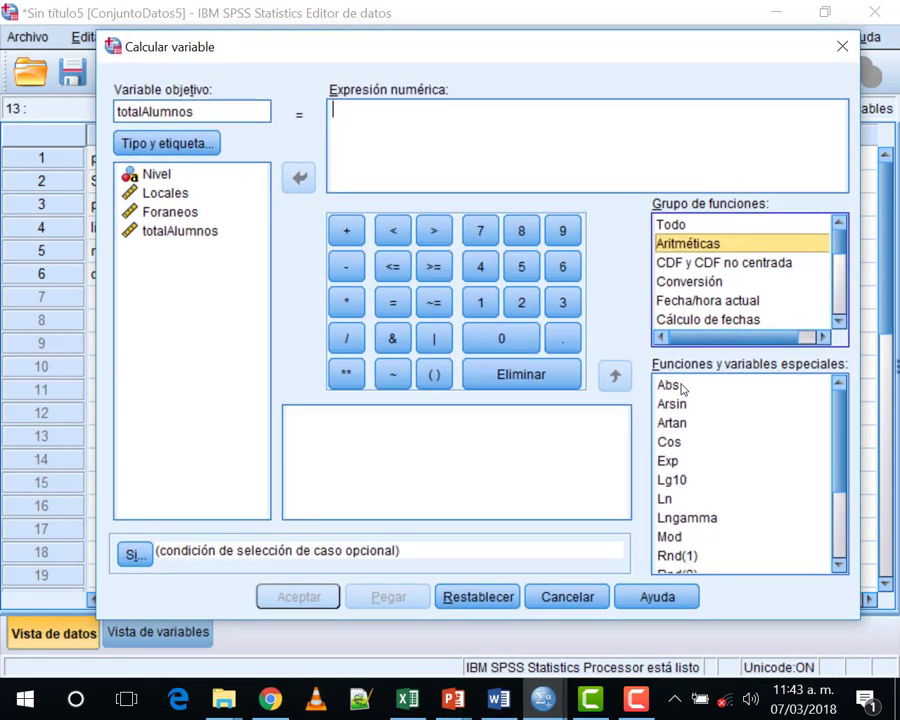
{"action": "left_click", "coordinate": [665, 381]}
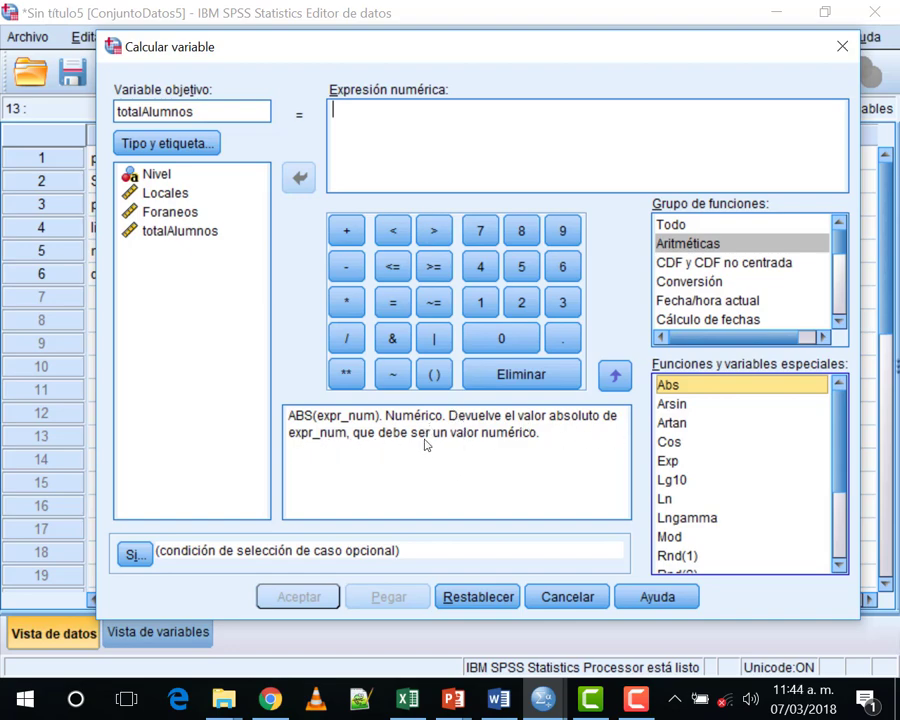
{"action": "scroll", "coordinate": [843, 450], "scroll_direction": "down", "scroll_amount": 1}
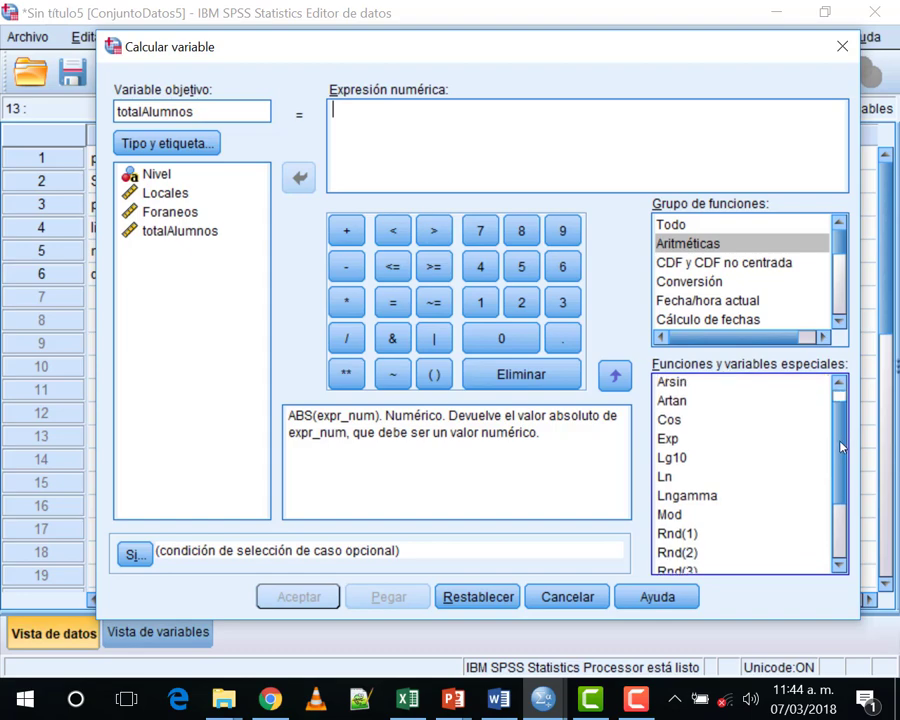
{"action": "scroll", "coordinate": [843, 474], "scroll_direction": "down", "scroll_amount": 1}
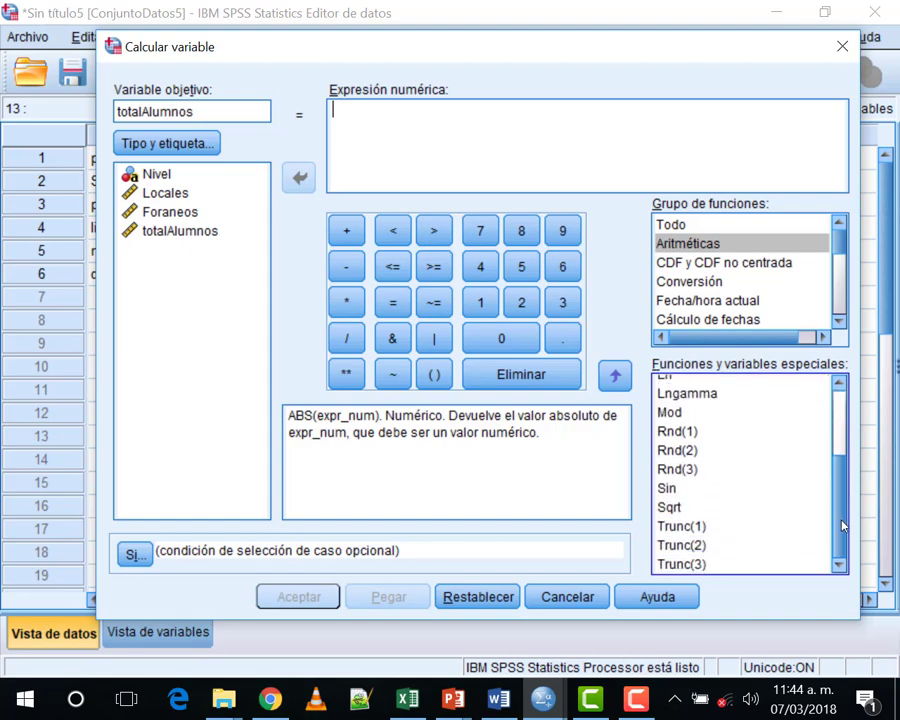
{"action": "left_click", "coordinate": [680, 431]}
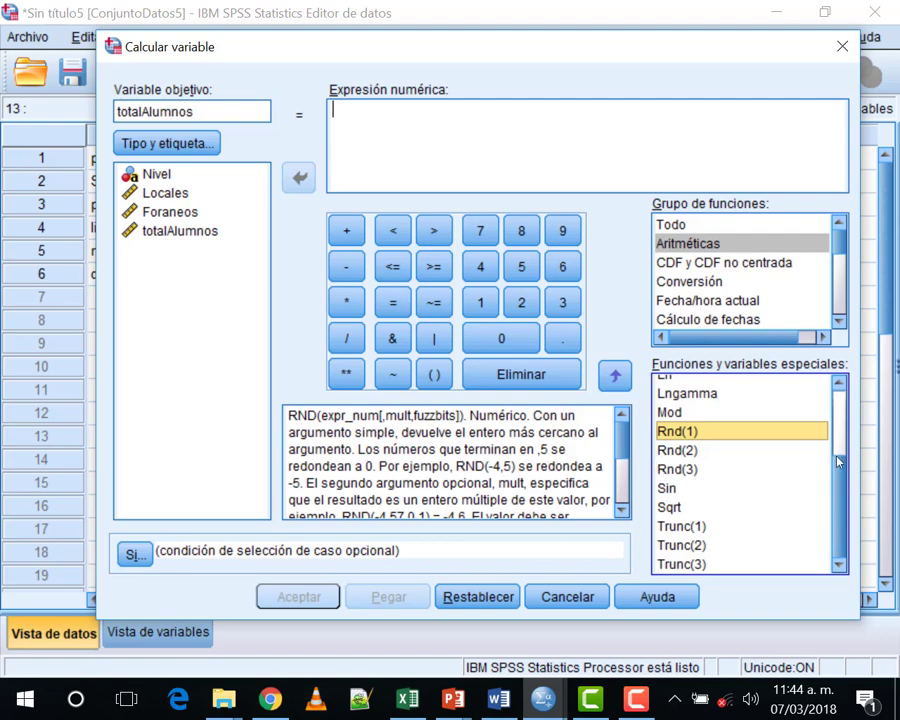
{"action": "key", "text": "s"}
{"action": "key", "text": "s"}
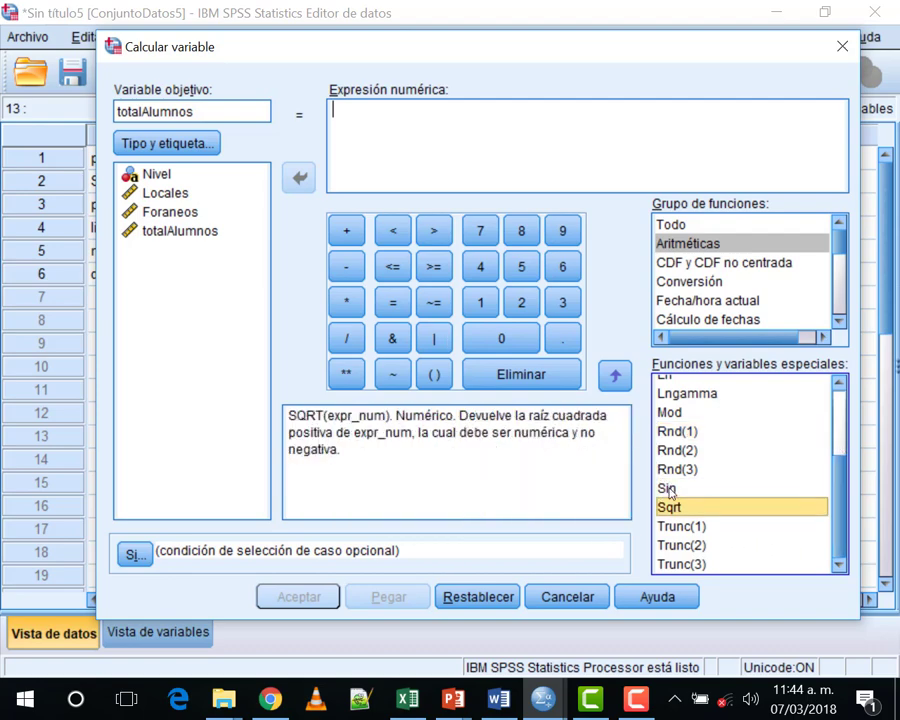
Step: Look through the functions offered by the function groups from CDF y CDF no centrada down to Buscar
{"action": "left_click", "coordinate": [711, 270]}
{"action": "key", "text": "Down"}
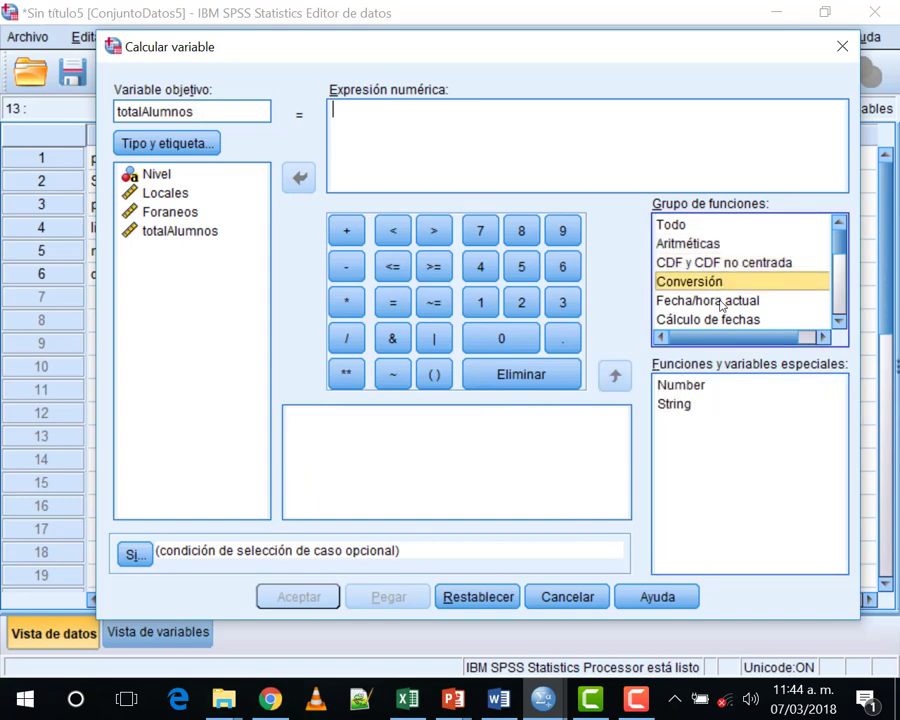
{"action": "key", "text": "Down"}
{"action": "key", "text": "Down"}
{"action": "scroll", "coordinate": [740, 280], "scroll_direction": "down", "scroll_amount": 2}
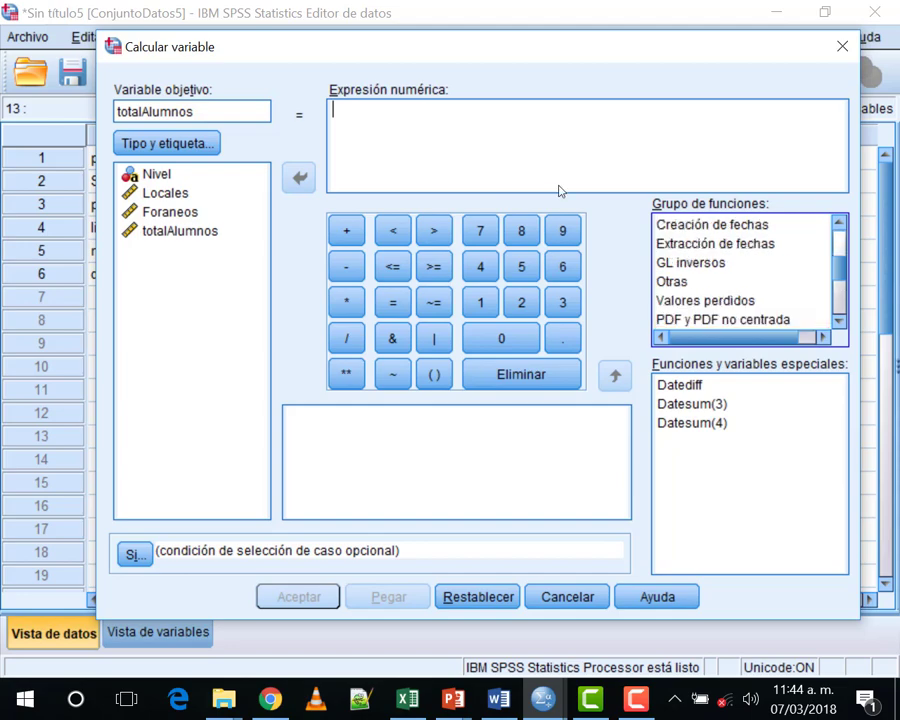
{"action": "left_click", "coordinate": [708, 226]}
{"action": "left_click", "coordinate": [735, 244]}
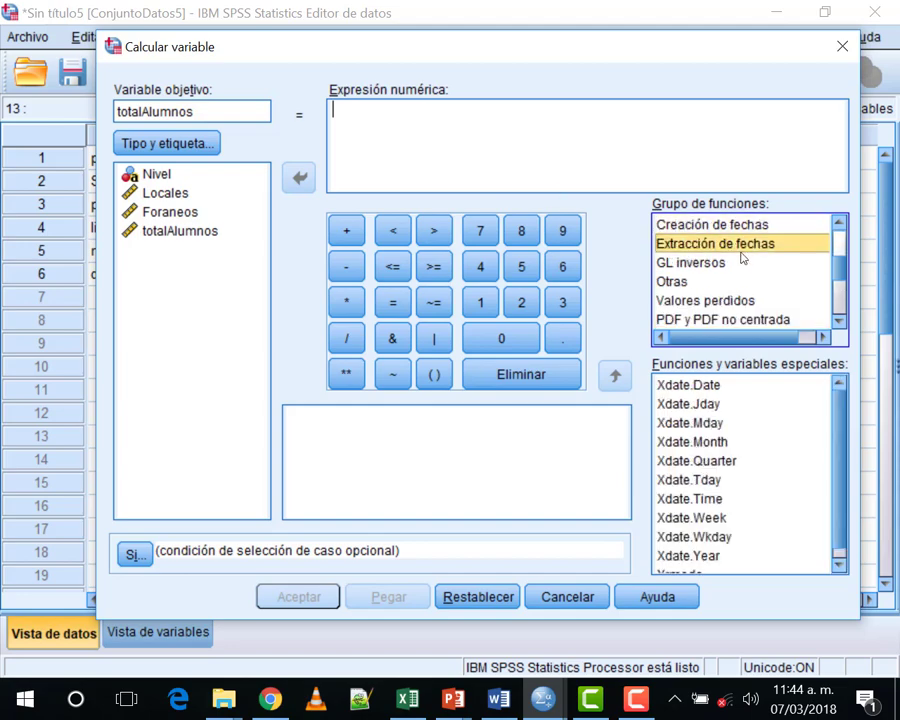
{"action": "left_click", "coordinate": [741, 265]}
{"action": "left_click", "coordinate": [741, 281]}
{"action": "key", "text": "Down"}
{"action": "key", "text": "Down"}
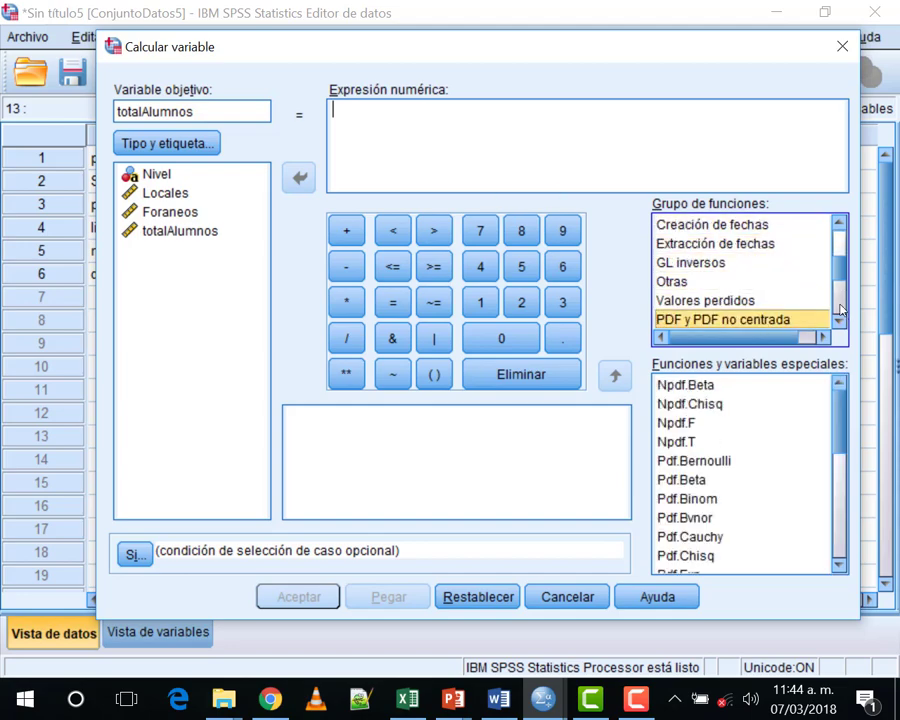
{"action": "scroll", "coordinate": [745, 272], "scroll_direction": "down", "scroll_amount": 2}
{"action": "left_click", "coordinate": [719, 243]}
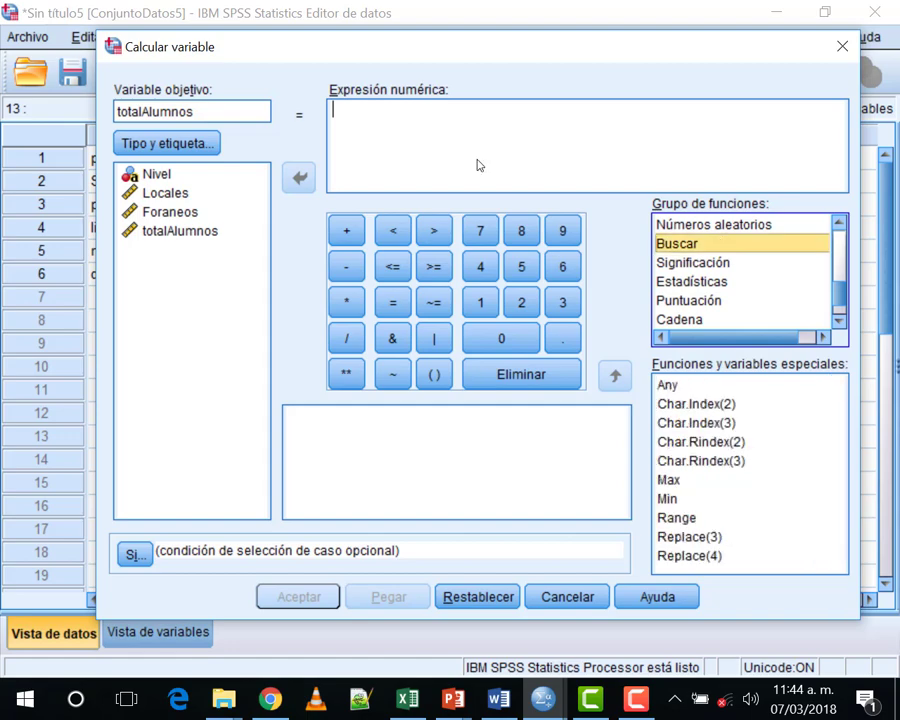
Step: Show the Estadísticas function group and read the descriptions of Cfvar, Max, Mean, Median, Min and Sd
{"action": "left_click", "coordinate": [721, 263]}
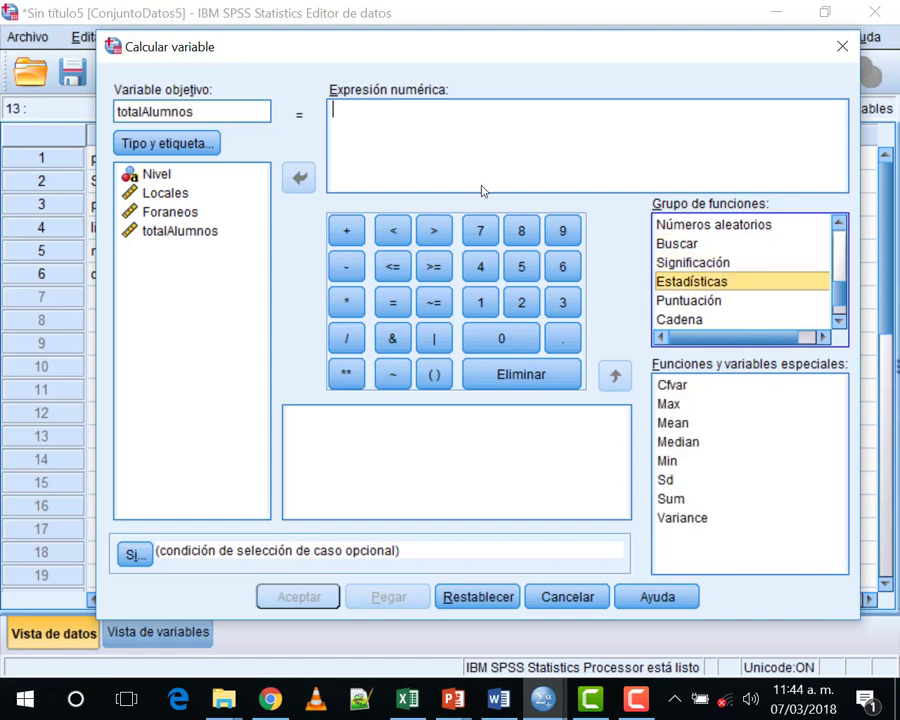
{"action": "left_click", "coordinate": [706, 389]}
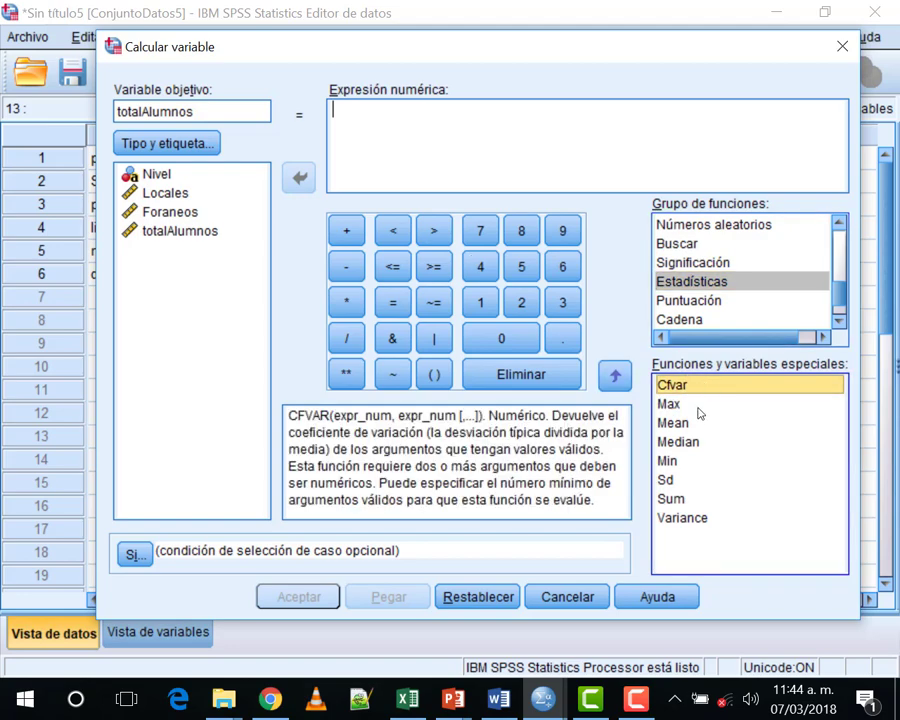
{"action": "left_click", "coordinate": [670, 403]}
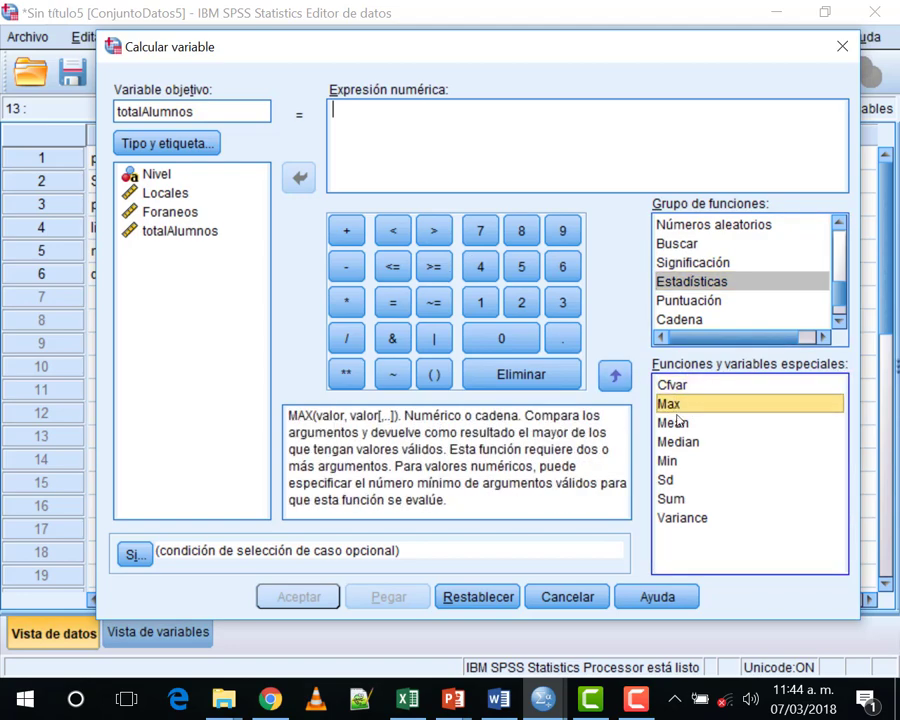
{"action": "left_click", "coordinate": [690, 424]}
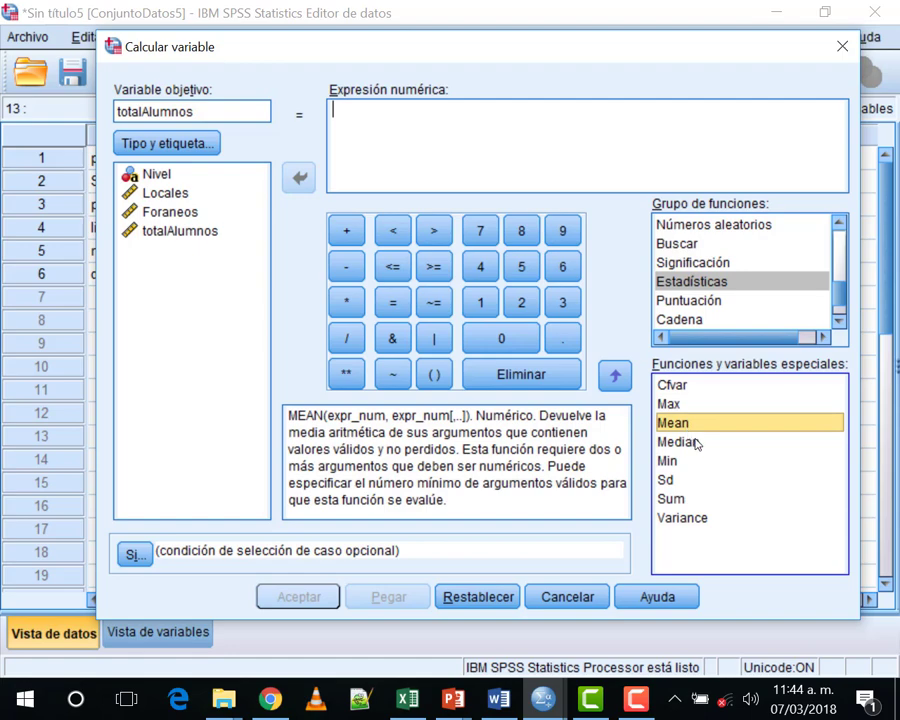
{"action": "left_click", "coordinate": [694, 443]}
{"action": "left_click", "coordinate": [695, 462]}
{"action": "left_click", "coordinate": [690, 482]}
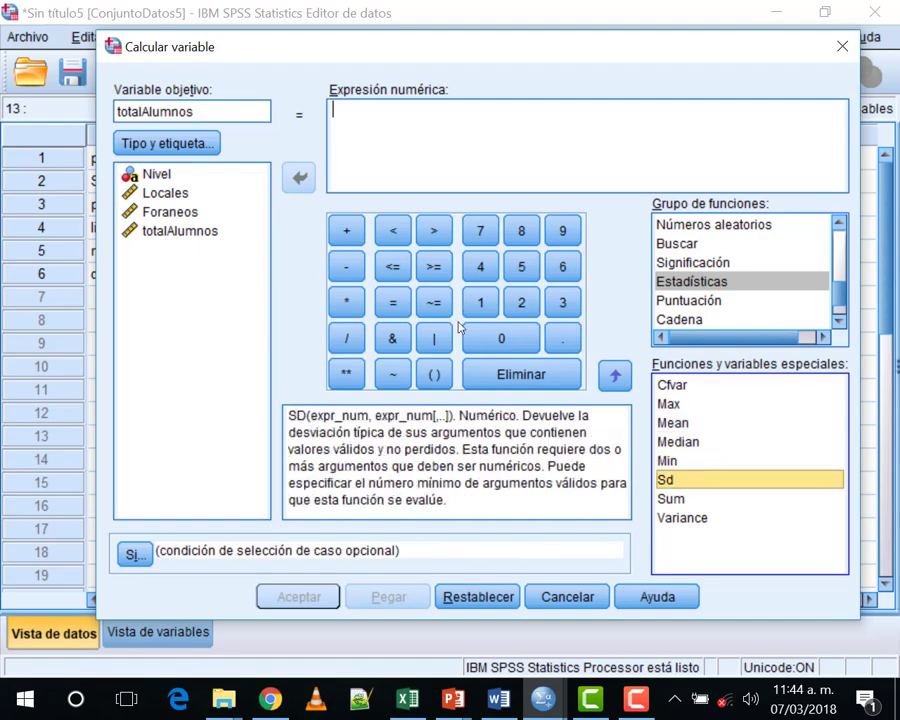
Step: Insert the Sum function from the Estadísticas group into the numeric expression
{"action": "left_click", "coordinate": [698, 500]}
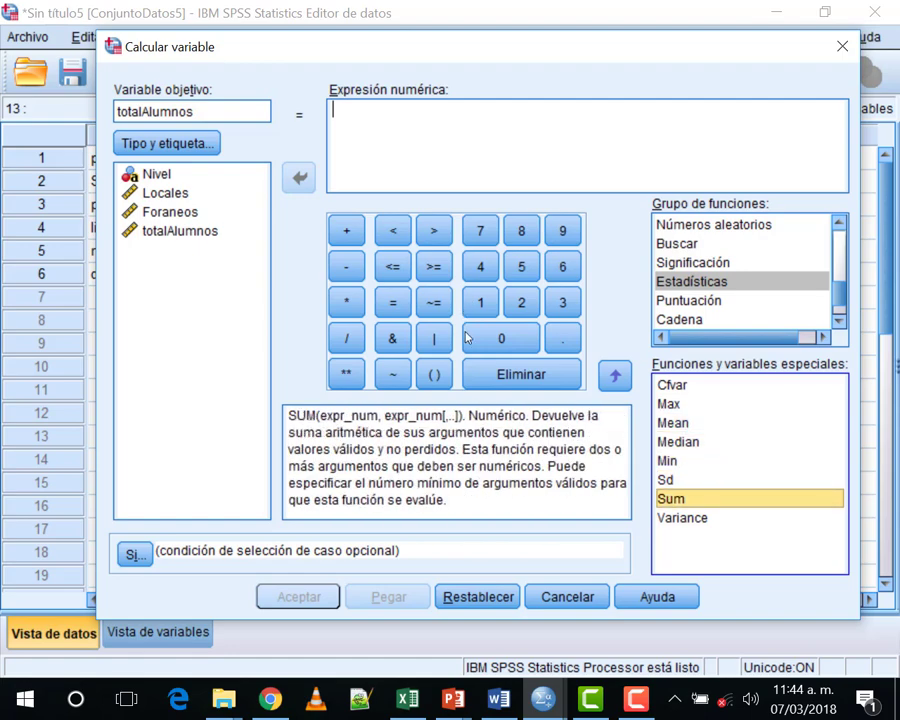
{"action": "left_click", "coordinate": [698, 500]}
{"action": "double_click", "coordinate": [698, 499]}
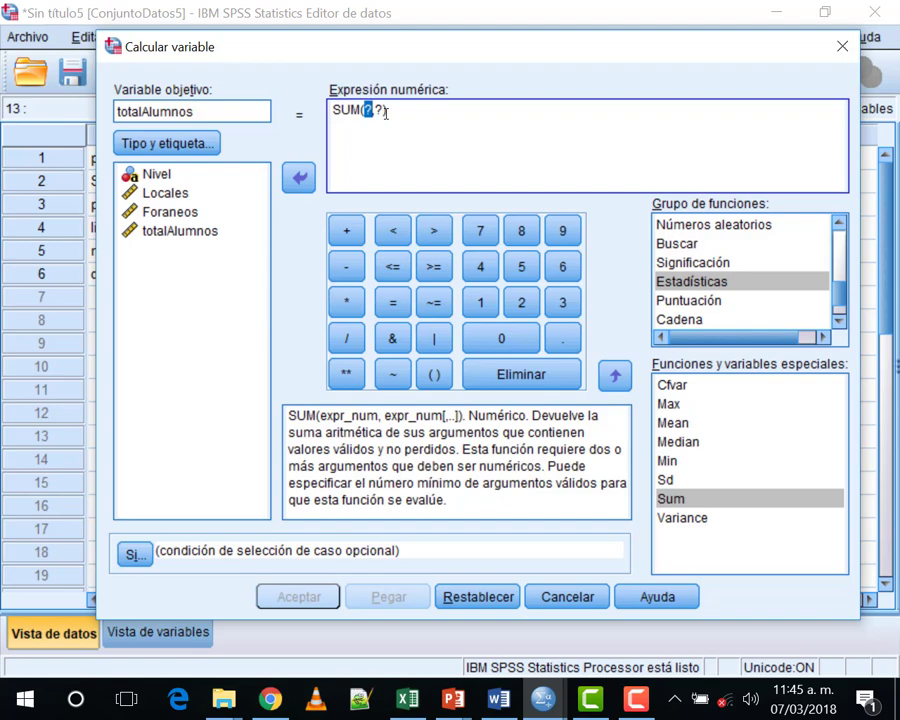
Step: Replace the two placeholder arguments of the SUM function with the variables Locales and Foraneos
{"action": "left_click_drag", "start_coordinate": [384, 53], "coordinate": [355, 200]}
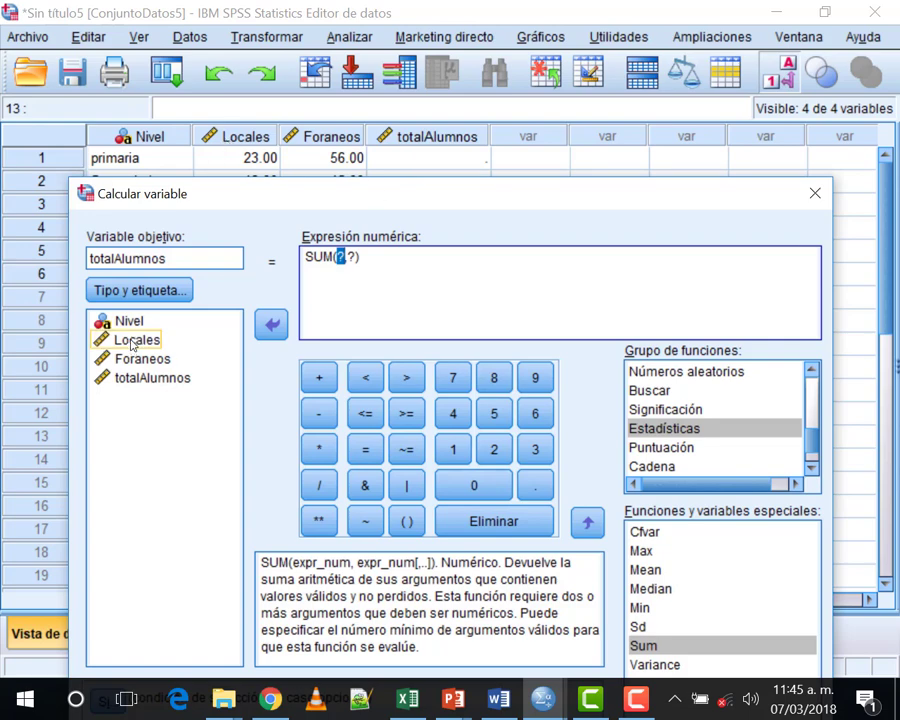
{"action": "left_click", "coordinate": [410, 287]}
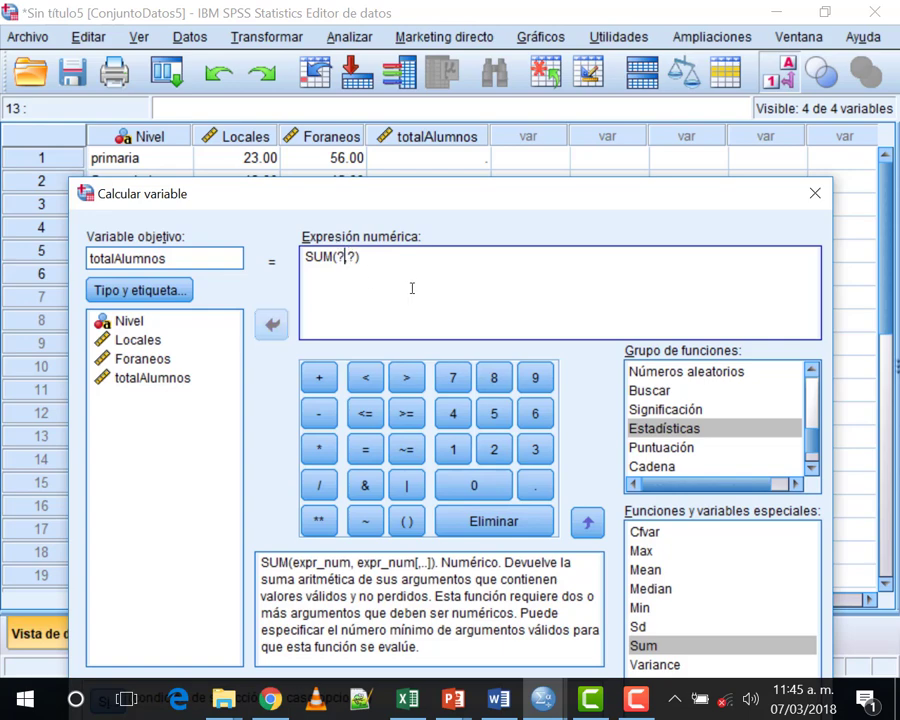
{"action": "key", "text": "BackSpace"}
{"action": "type", "text": "Locales"}
{"action": "key", "text": "Right"}
{"action": "key", "text": "shift+Right"}
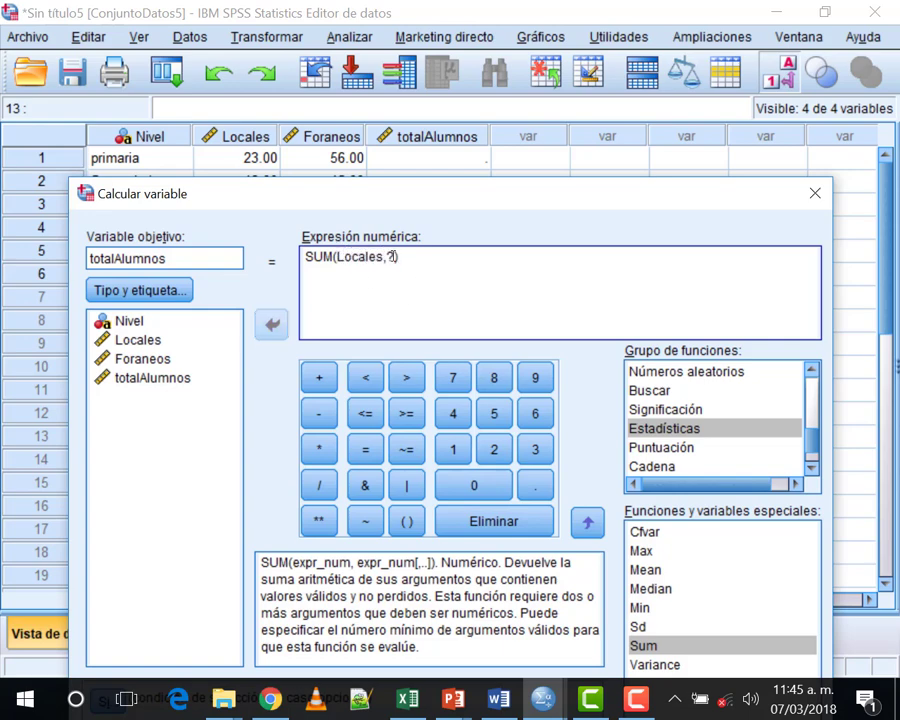
{"action": "left_click", "coordinate": [138, 364]}
{"action": "left_click", "coordinate": [138, 360]}
{"action": "double_click", "coordinate": [138, 360]}
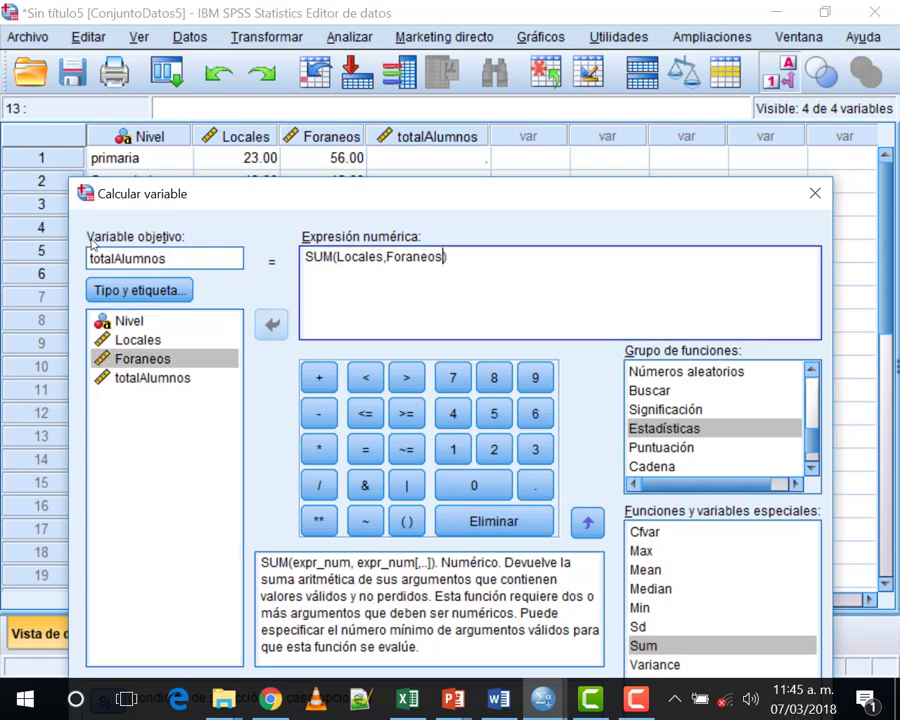
{"action": "left_click", "coordinate": [138, 362]}
Step: Run the calculation and accept changing the existing totalAlumnos variable
{"action": "left_click_drag", "start_coordinate": [352, 200], "coordinate": [373, 83]}
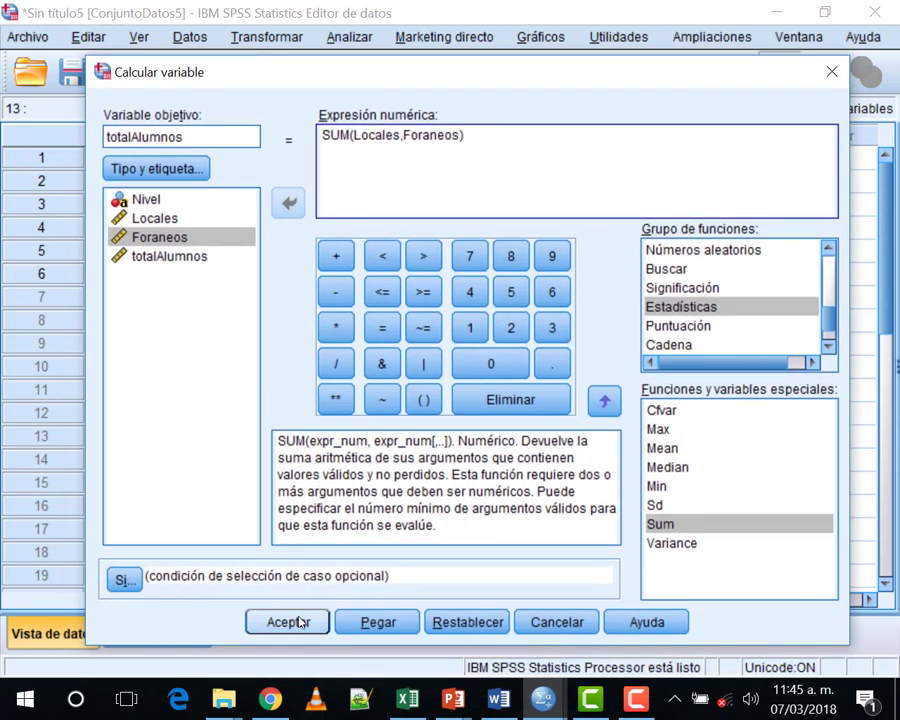
{"action": "left_click", "coordinate": [263, 621]}
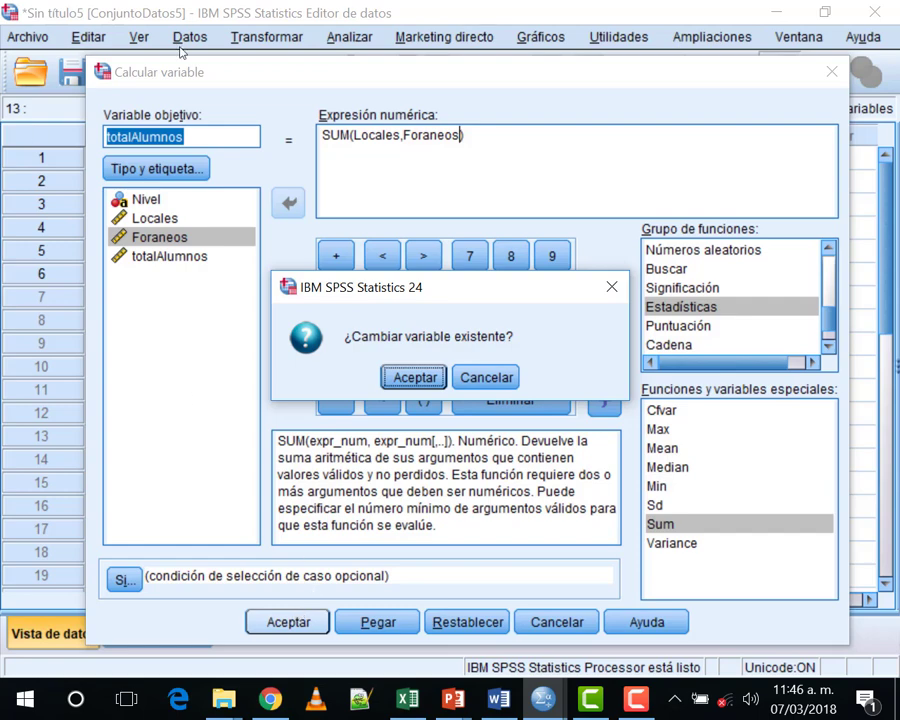
{"action": "left_click", "coordinate": [261, 75]}
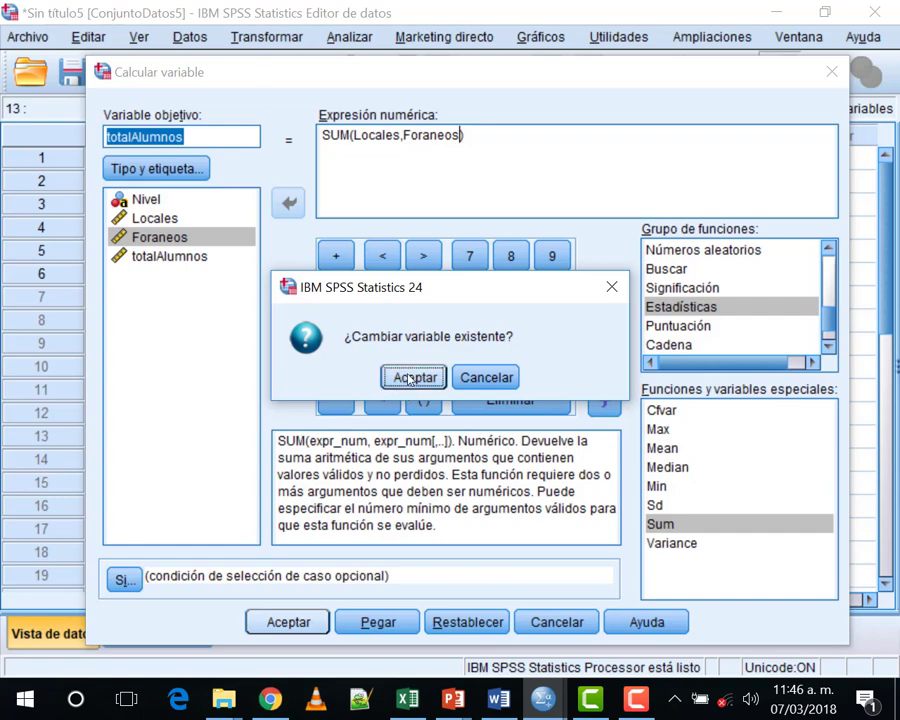
{"action": "left_click", "coordinate": [413, 377]}
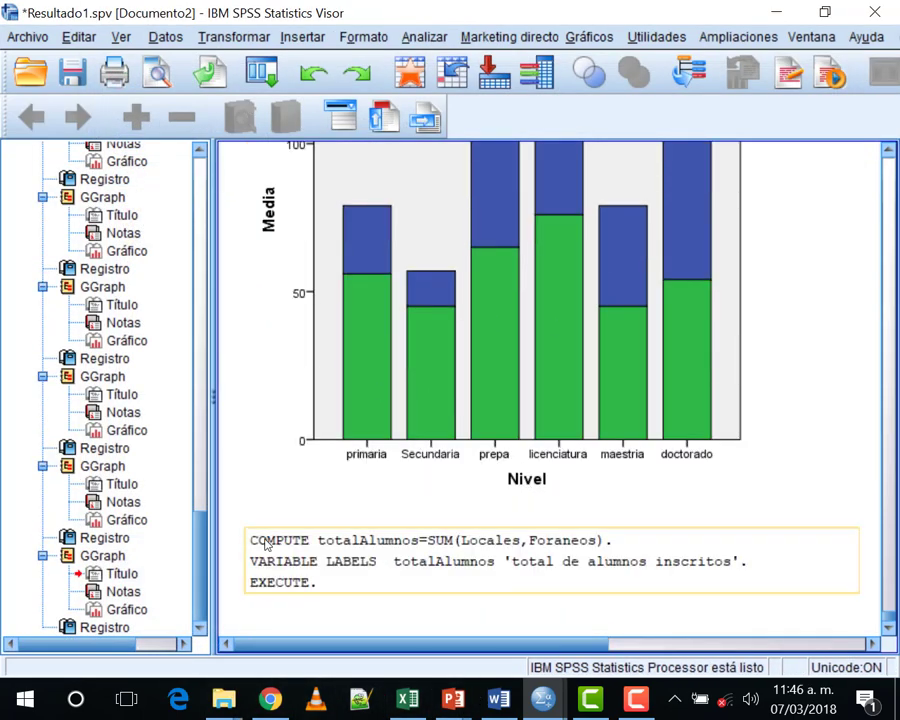
Step: Review the COMPUTE log entry in the output viewer and return to the Sin título5 data editor
{"action": "left_click", "coordinate": [300, 540]}
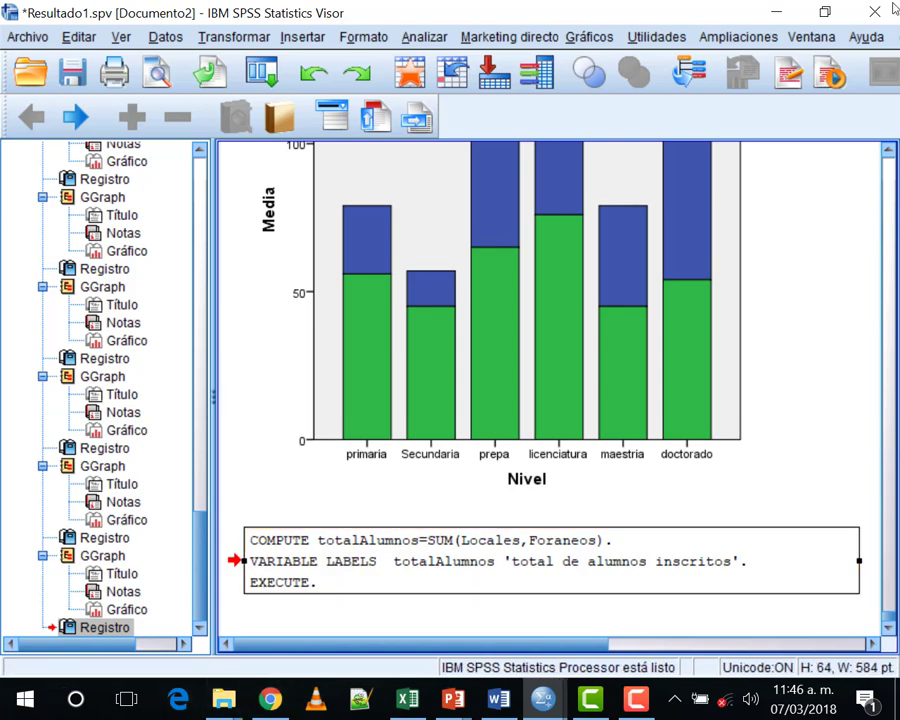
{"action": "mouse_move", "coordinate": [532, 706]}
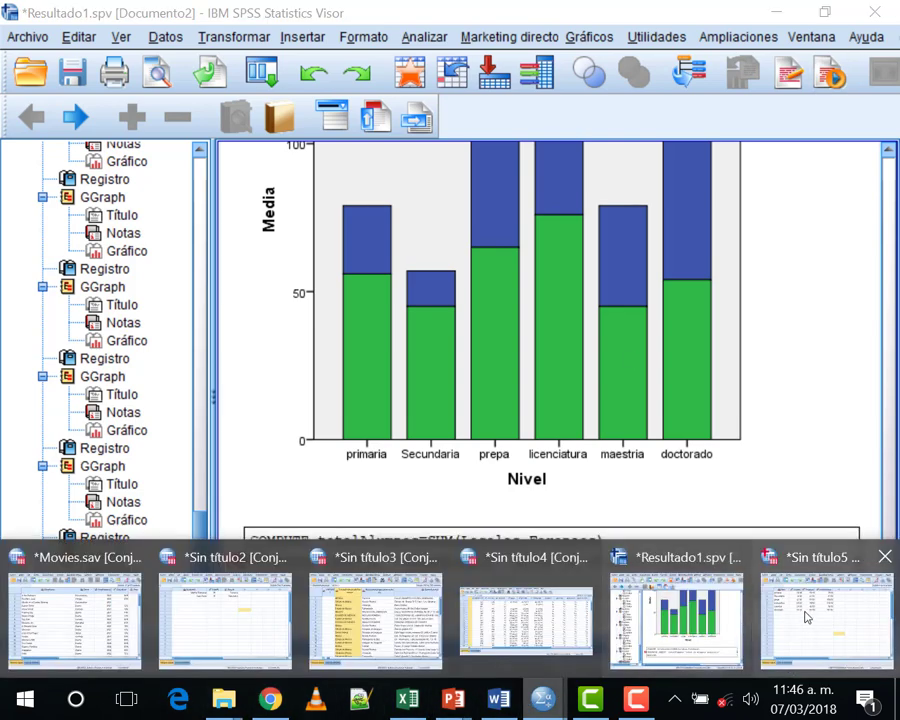
{"action": "left_click", "coordinate": [785, 600]}
{"action": "key", "text": "Return"}
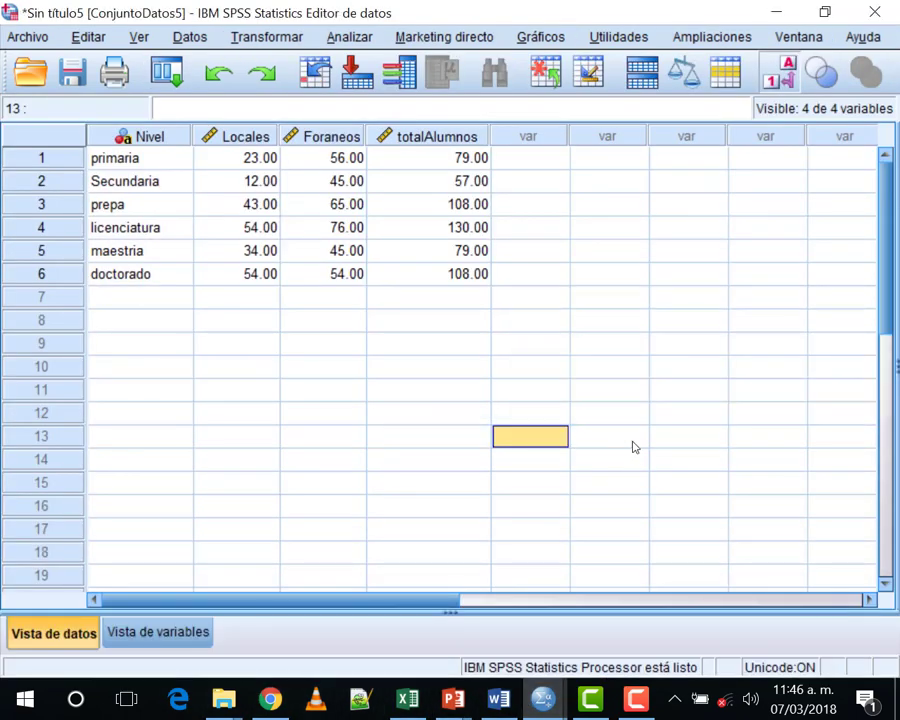
Step: Check the computed totalAlumnos values in the data view and select the whole totalAlumnos column
{"action": "left_click", "coordinate": [472, 159]}
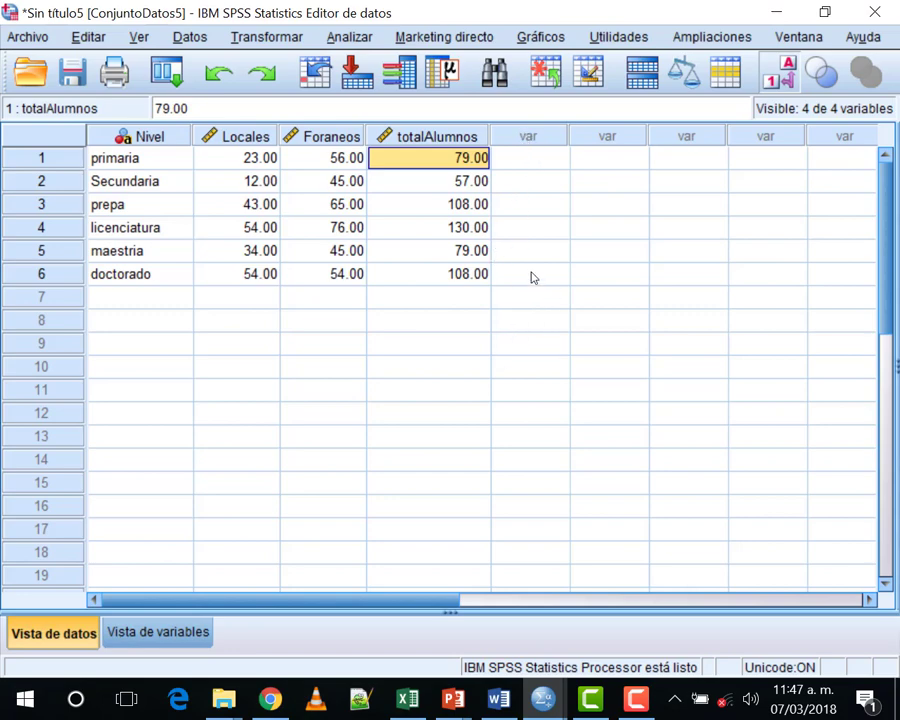
{"action": "left_click", "coordinate": [528, 389]}
{"action": "left_click", "coordinate": [428, 136]}
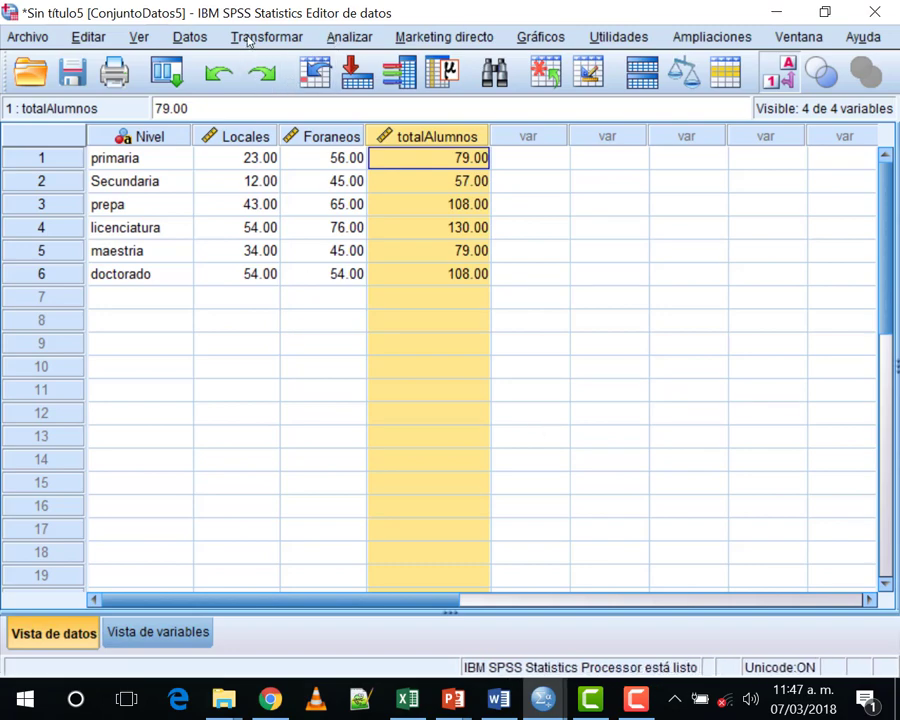
Step: Start the Calcular variable command again and set the target variable to sumaTotal
{"action": "key", "text": "alt+g"}
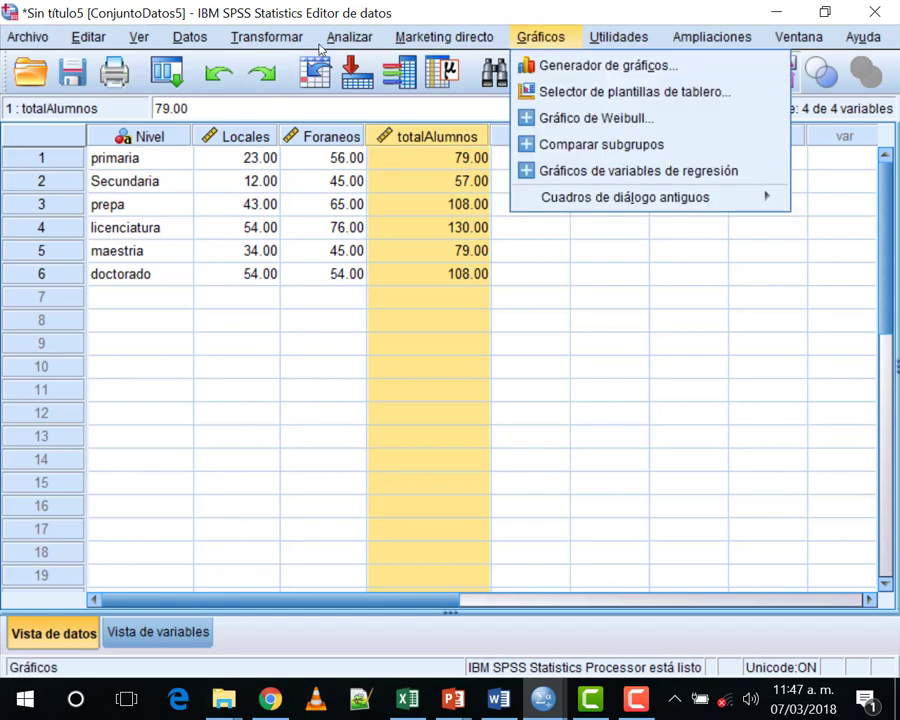
{"action": "left_click", "coordinate": [334, 40]}
{"action": "mouse_move", "coordinate": [266, 38]}
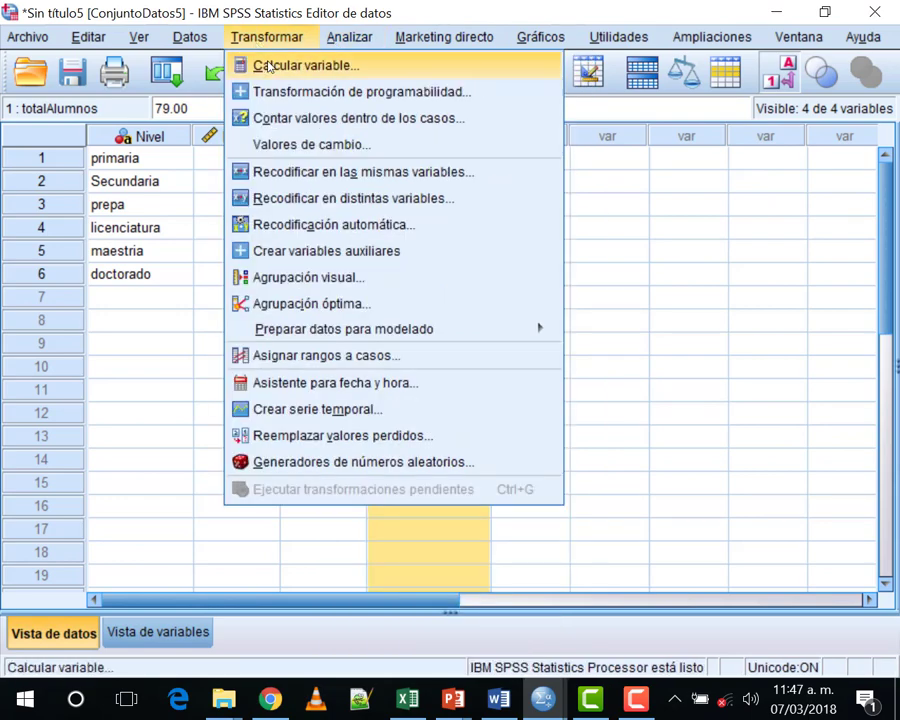
{"action": "left_click", "coordinate": [268, 66]}
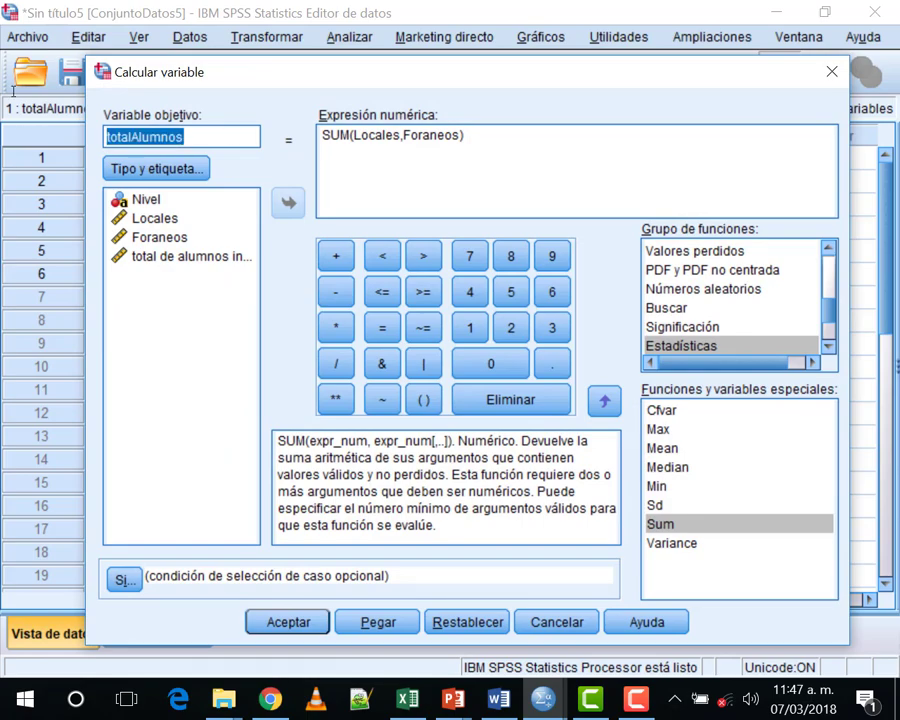
{"action": "left_click_drag", "start_coordinate": [199, 72], "coordinate": [225, 177]}
{"action": "left_click", "coordinate": [66, 252]}
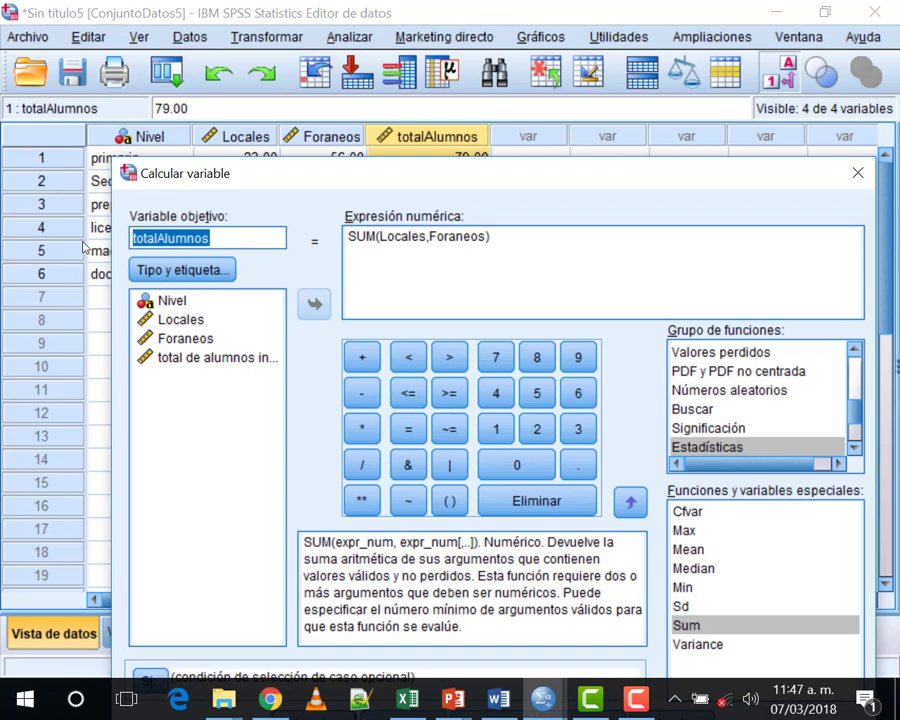
{"action": "type", "text": "sumaTotal"}
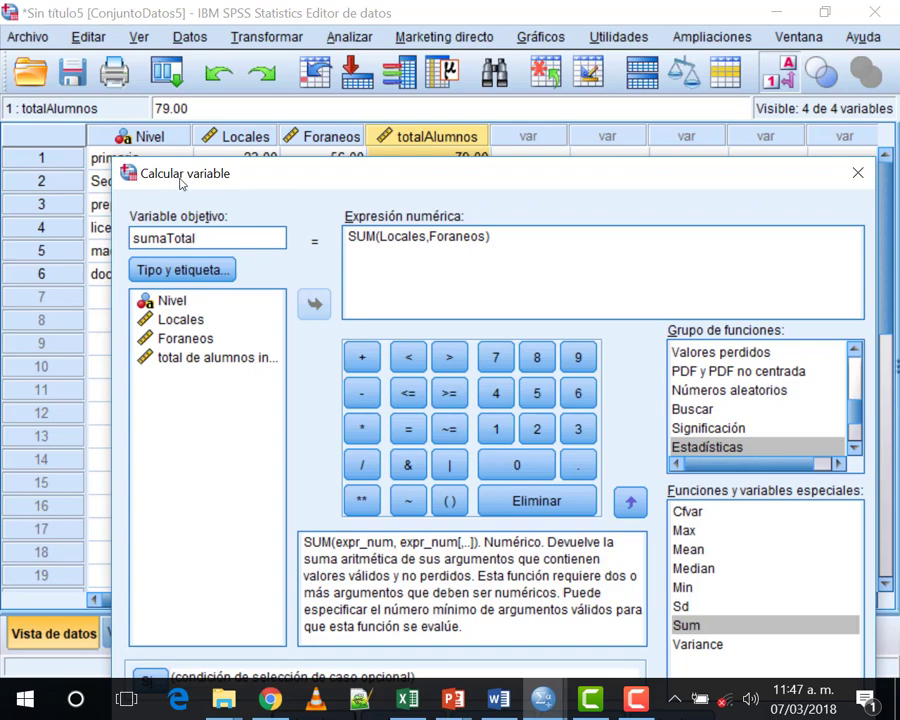
Step: Replace the existing label of the sumaTotal target variable with "suma tota", keeping the numeric type
{"action": "left_click", "coordinate": [178, 272]}
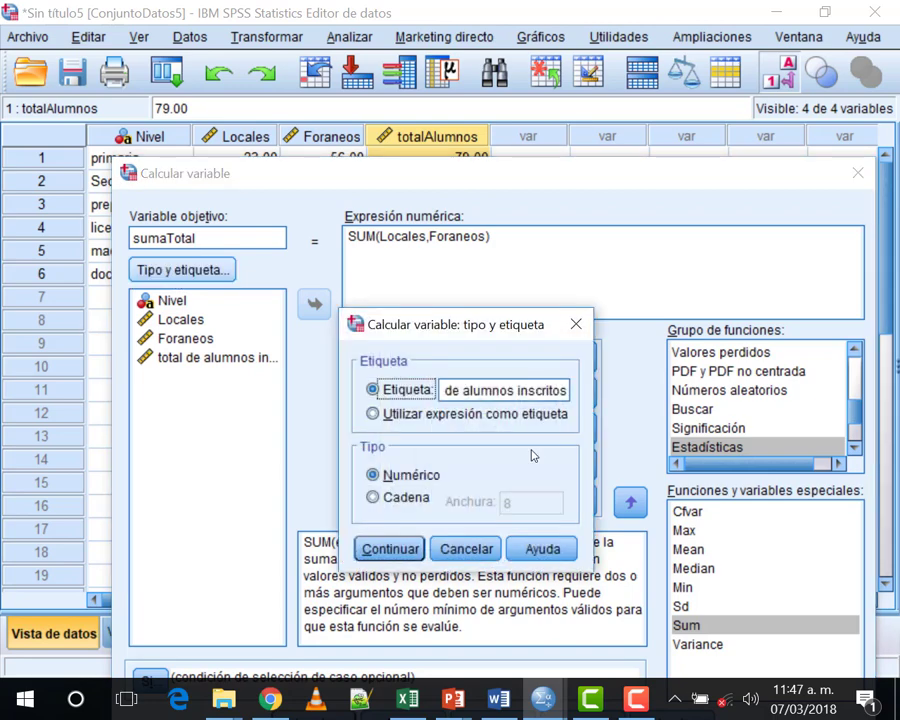
{"action": "left_click", "coordinate": [464, 392]}
{"action": "key", "text": "End"}
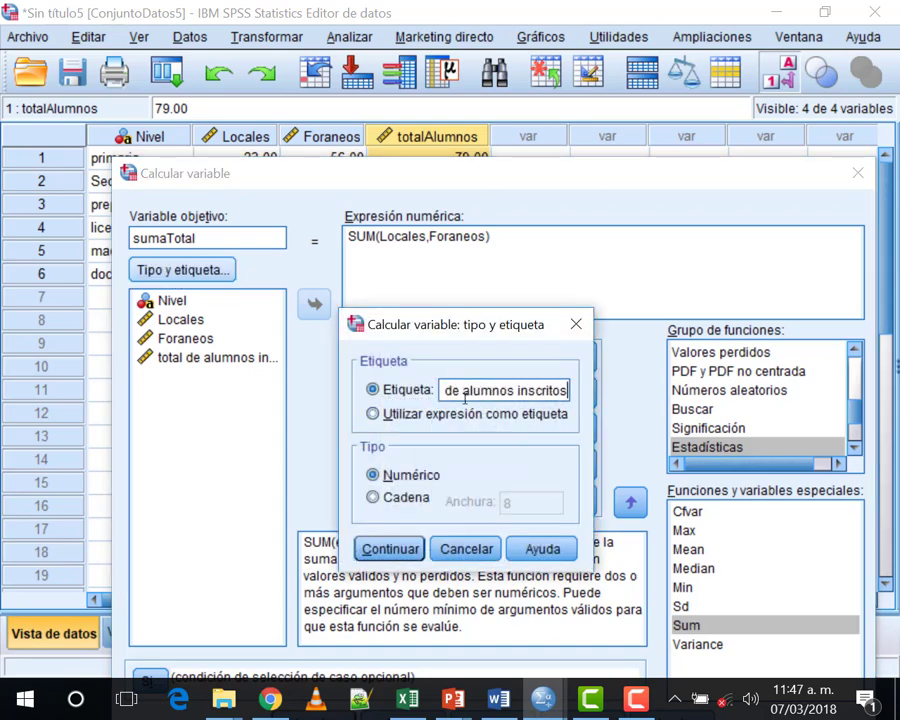
{"action": "left_click_drag", "start_coordinate": [449, 391], "coordinate": [658, 391]}
{"action": "key", "text": "BackSpace"}
{"action": "key", "text": "BackSpace"}
{"action": "key", "text": "BackSpace"}
{"action": "key", "text": "BackSpace"}
{"action": "key", "text": "BackSpace"}
{"action": "key", "text": "BackSpace"}
{"action": "key", "text": "BackSpace"}
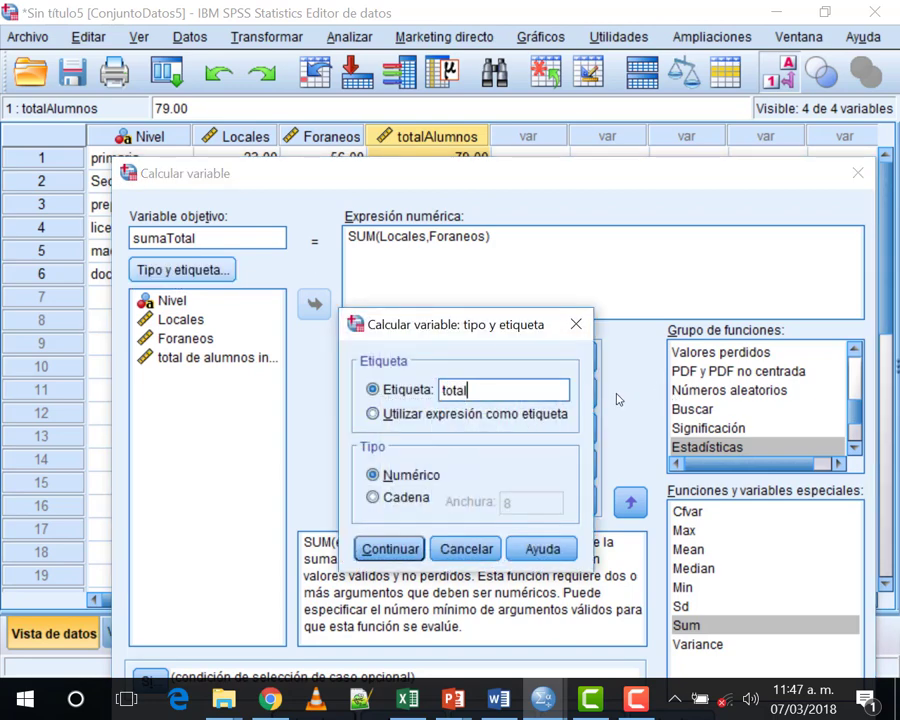
{"action": "type", "text": "suma tota"}
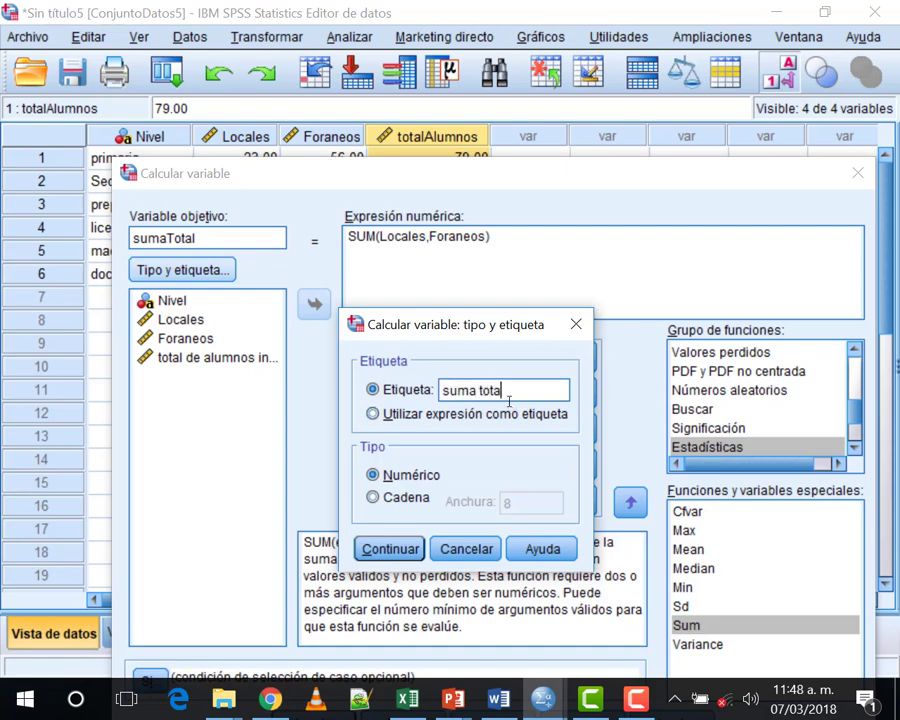
{"action": "left_click", "coordinate": [392, 550]}
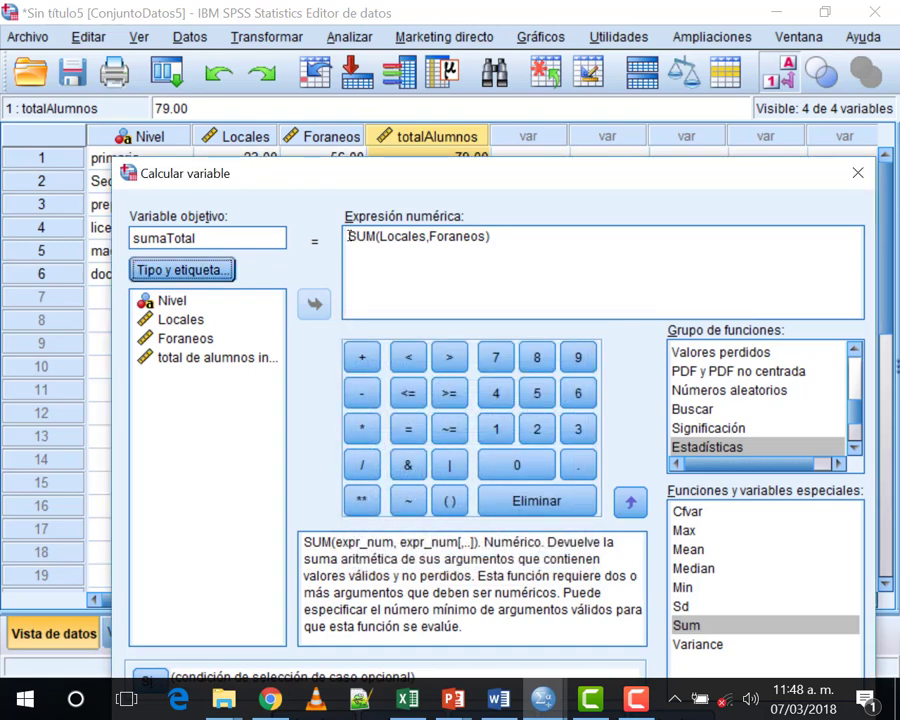
Step: Clear the existing numeric expression for the sumaTotal target variable
{"action": "left_click", "coordinate": [762, 400]}
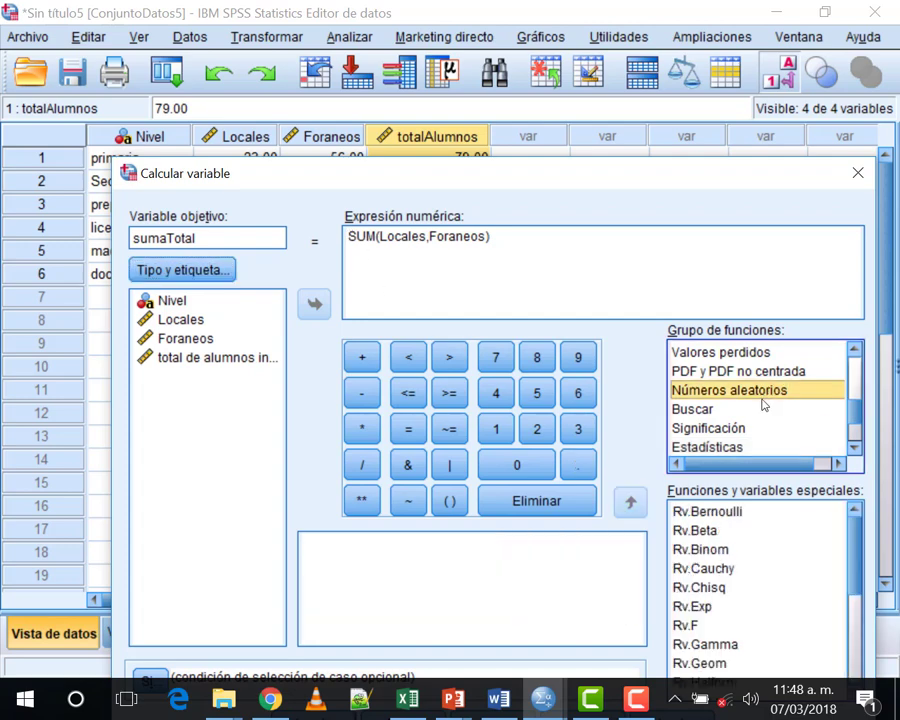
{"action": "scroll", "coordinate": [760, 400], "scroll_direction": "up", "scroll_amount": 3}
{"action": "key", "text": "ctrl+a"}
{"action": "key", "text": "Delete"}
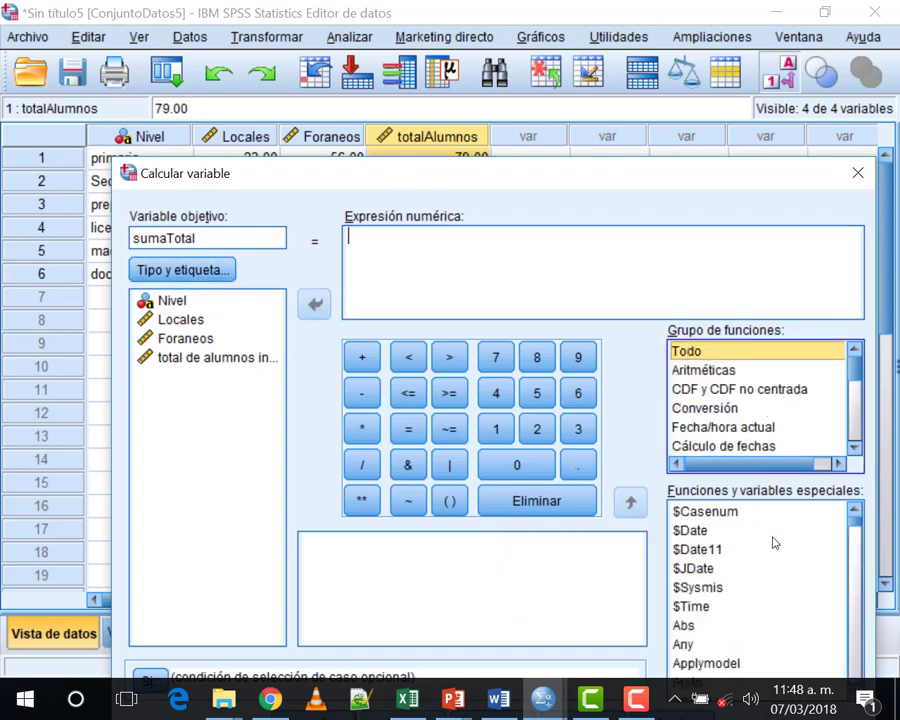
Step: Insert the Sum function from the Estadísticas function group into the empty numeric expression
{"action": "left_click_drag", "start_coordinate": [855, 516], "coordinate": [857, 637]}
{"action": "scroll", "coordinate": [763, 415], "scroll_direction": "down", "scroll_amount": 5}
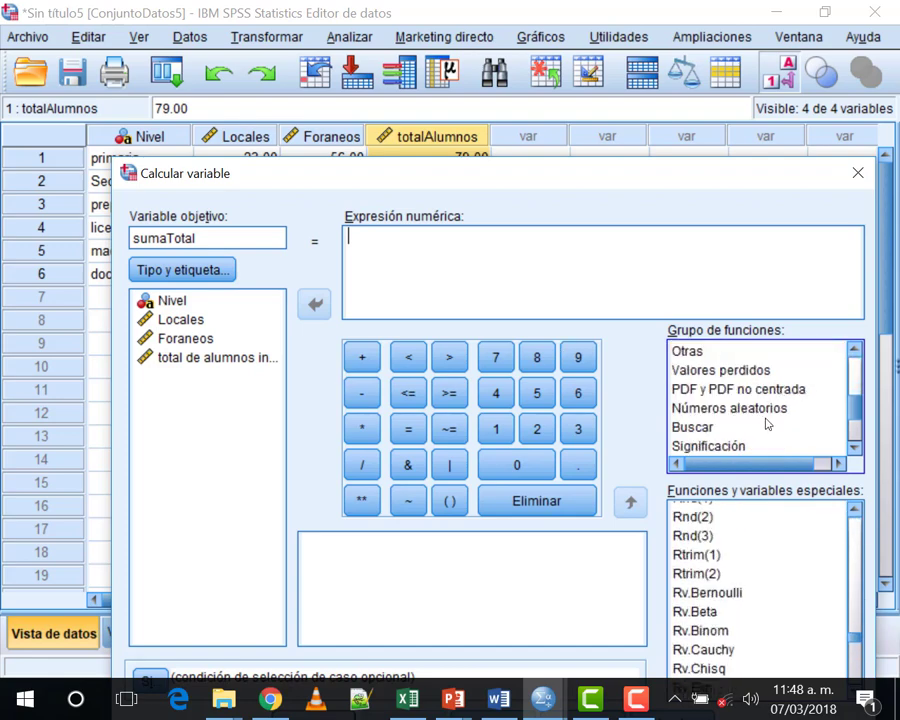
{"action": "left_click", "coordinate": [706, 375]}
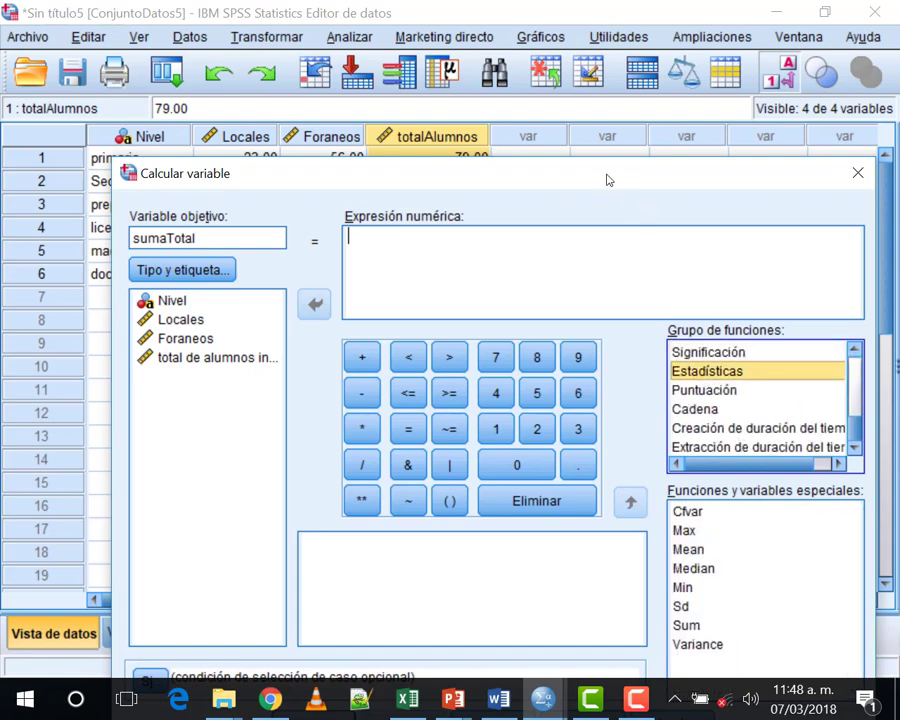
{"action": "left_click_drag", "start_coordinate": [604, 178], "coordinate": [575, 120]}
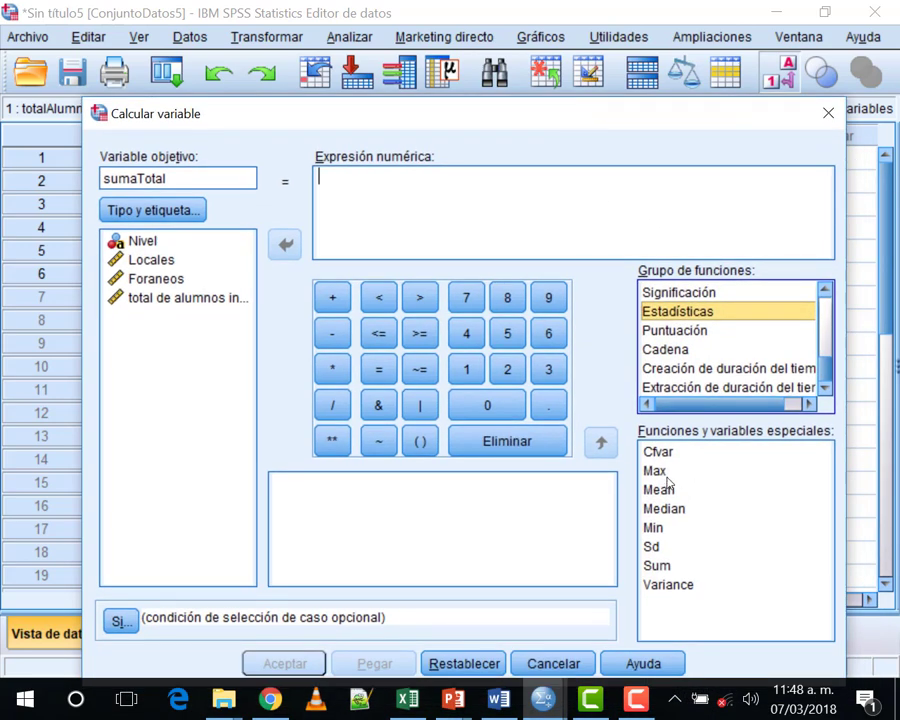
{"action": "double_click", "coordinate": [656, 565]}
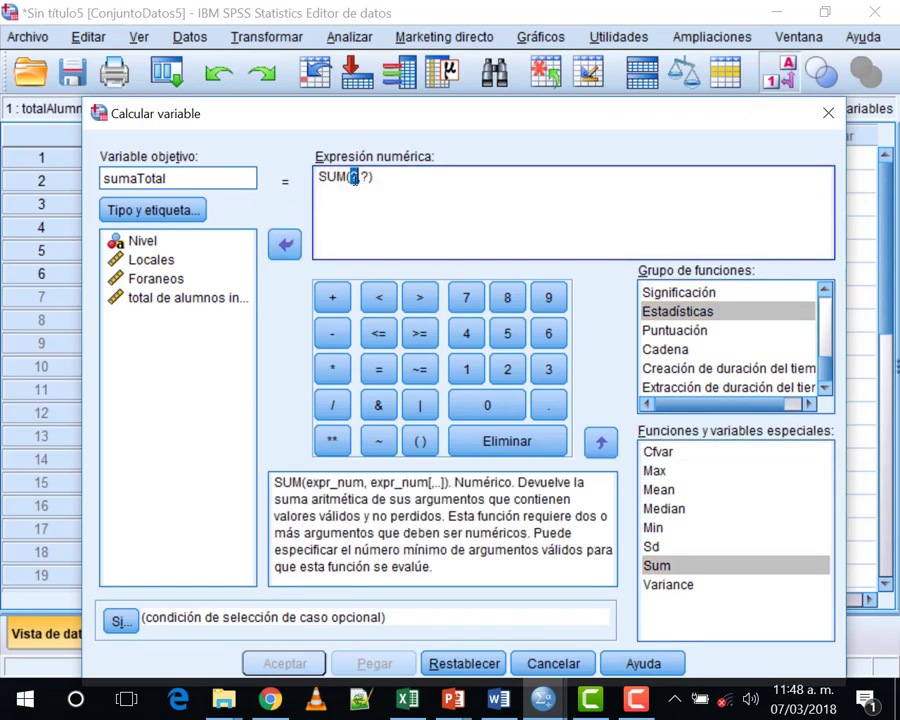
Step: Complete the expression as SUM(Locales,Foraneos) and run the computation of sumaTotal
{"action": "left_click", "coordinate": [148, 260]}
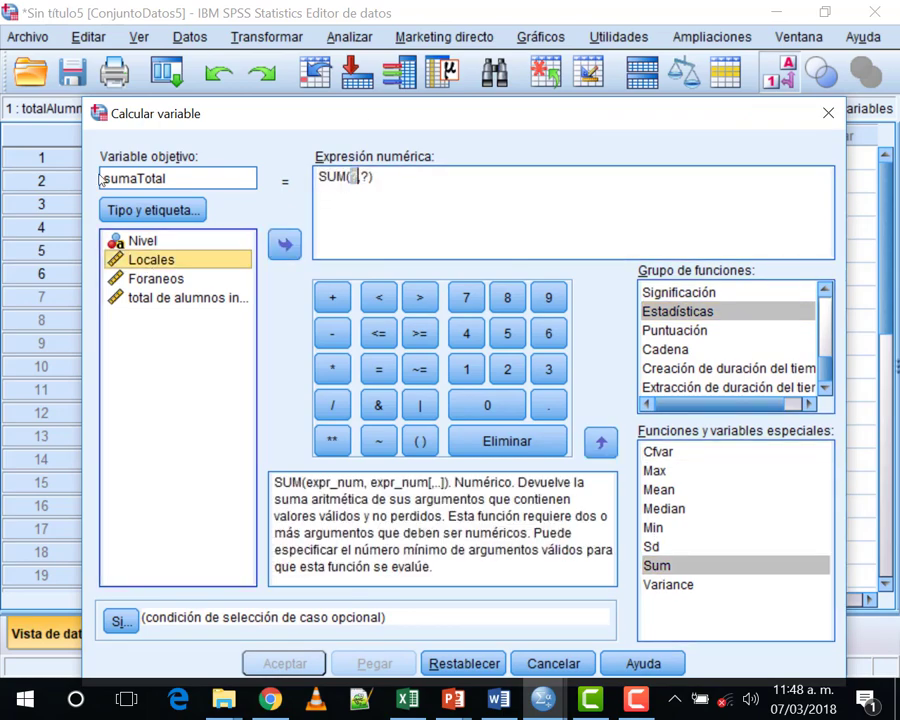
{"action": "left_click", "coordinate": [284, 244]}
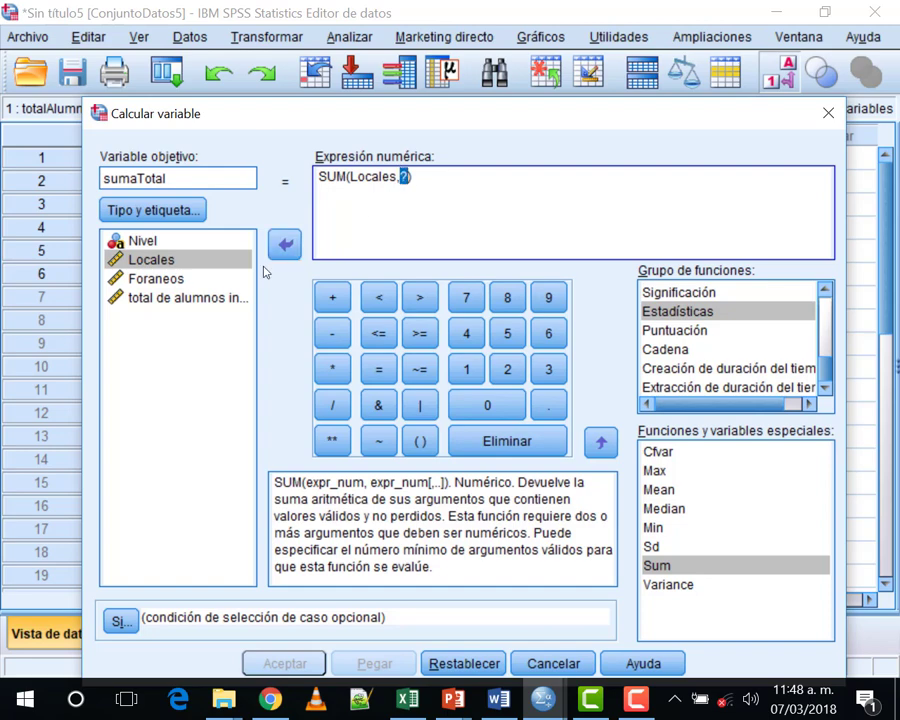
{"action": "left_click", "coordinate": [155, 278]}
{"action": "left_click", "coordinate": [284, 244]}
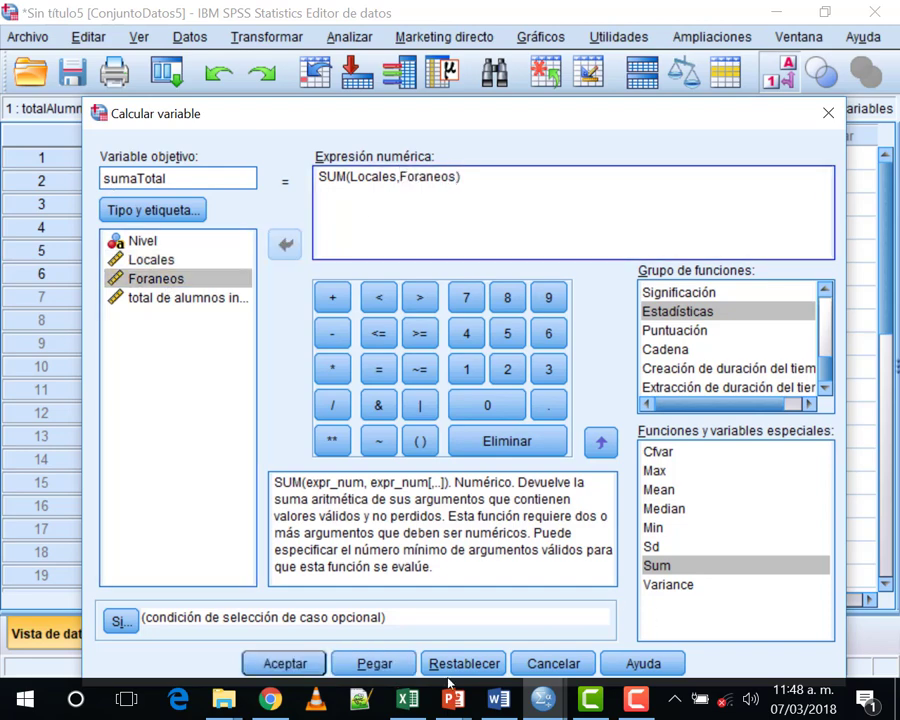
{"action": "left_click", "coordinate": [285, 663]}
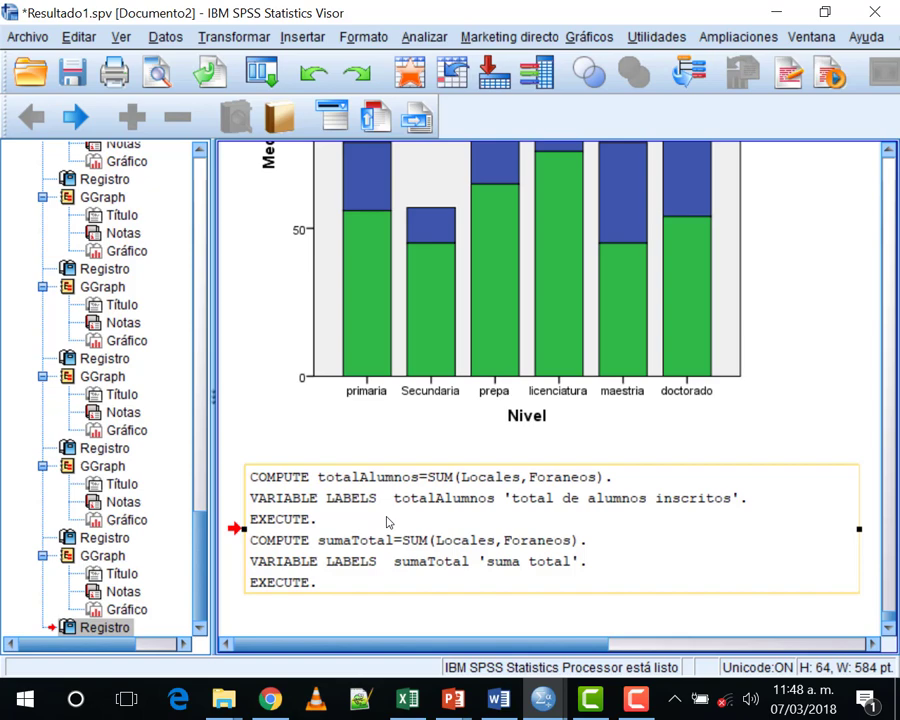
Step: Return from the output viewer to the Sin título5 data editor to check the computed sumaTotal column
{"action": "left_click", "coordinate": [555, 698]}
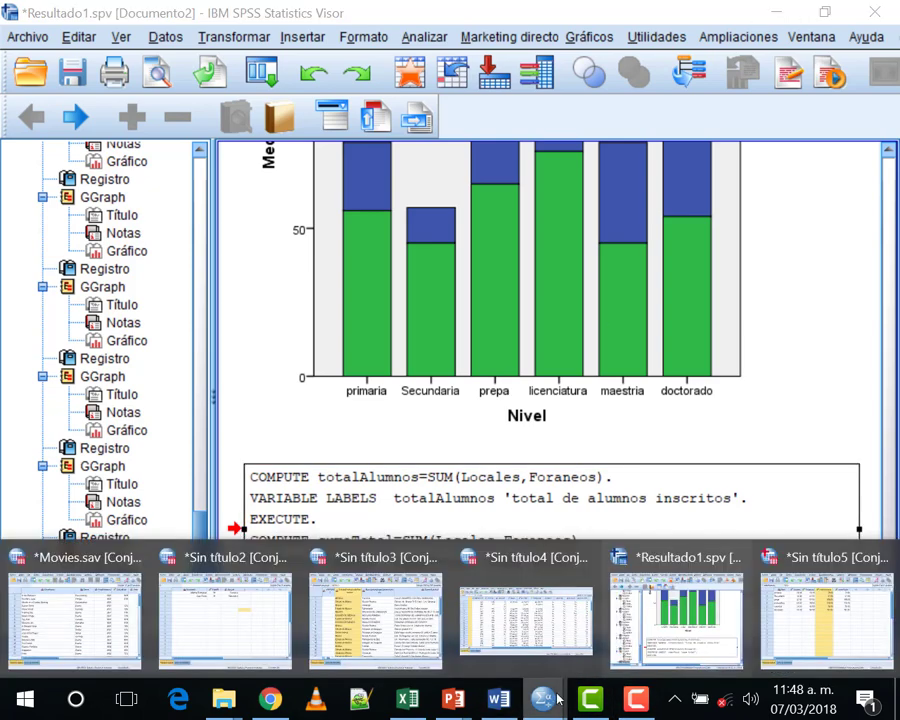
{"action": "left_click", "coordinate": [826, 615]}
{"action": "left_click", "coordinate": [645, 343]}
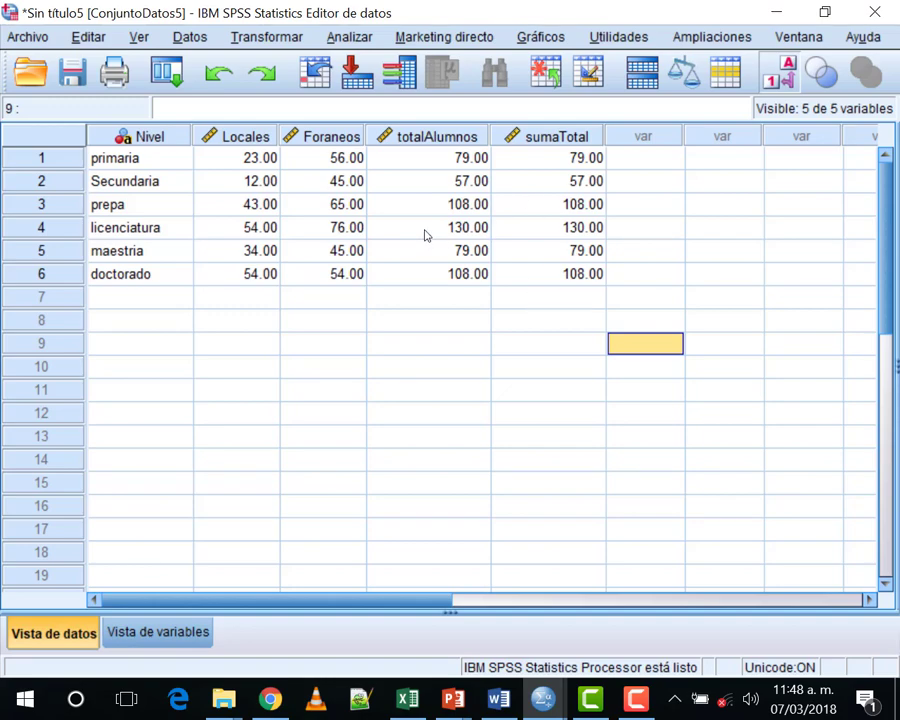
Step: Set the decimals of Locales, Foraneos, totalAlumnos and sumaTotal to 0 and return to the data view
{"action": "left_click", "coordinate": [157, 632]}
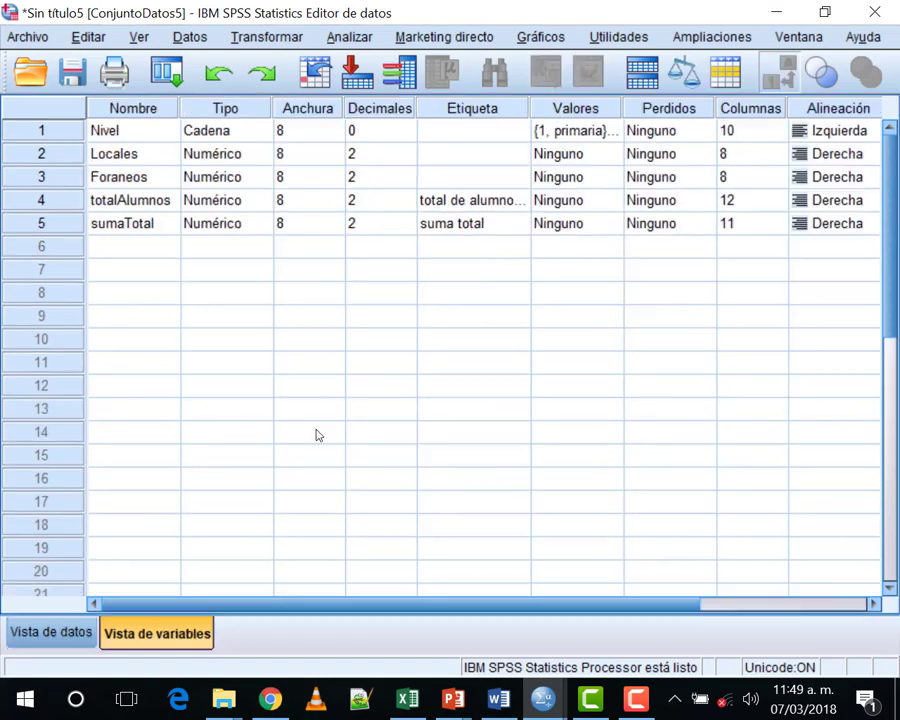
{"action": "left_click", "coordinate": [380, 153]}
{"action": "type", "text": "0"}
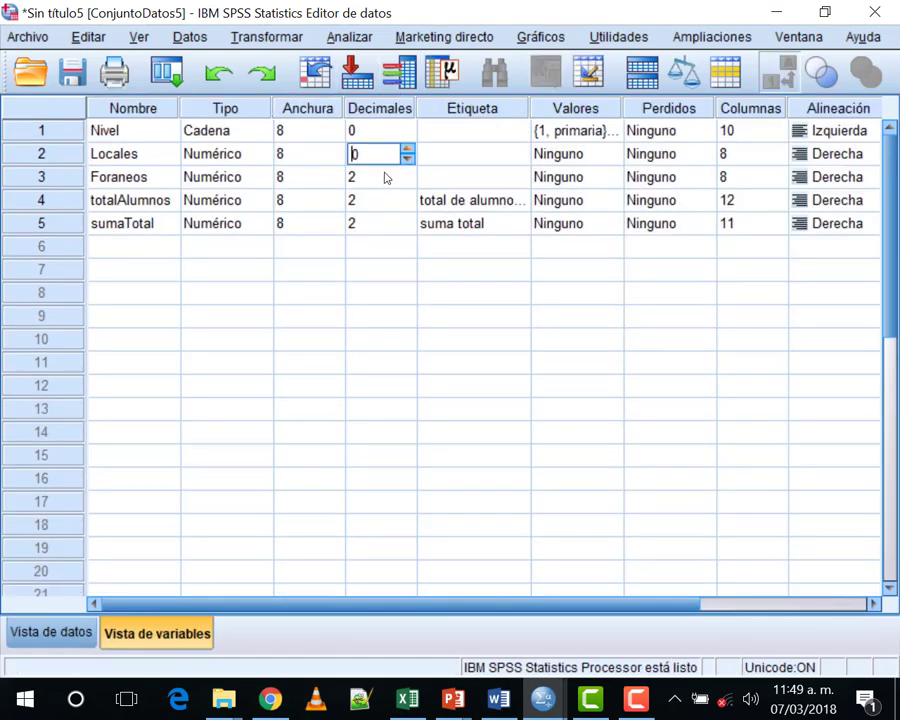
{"action": "left_click", "coordinate": [384, 176]}
{"action": "type", "text": "0"}
{"action": "left_click", "coordinate": [405, 200]}
{"action": "type", "text": "0"}
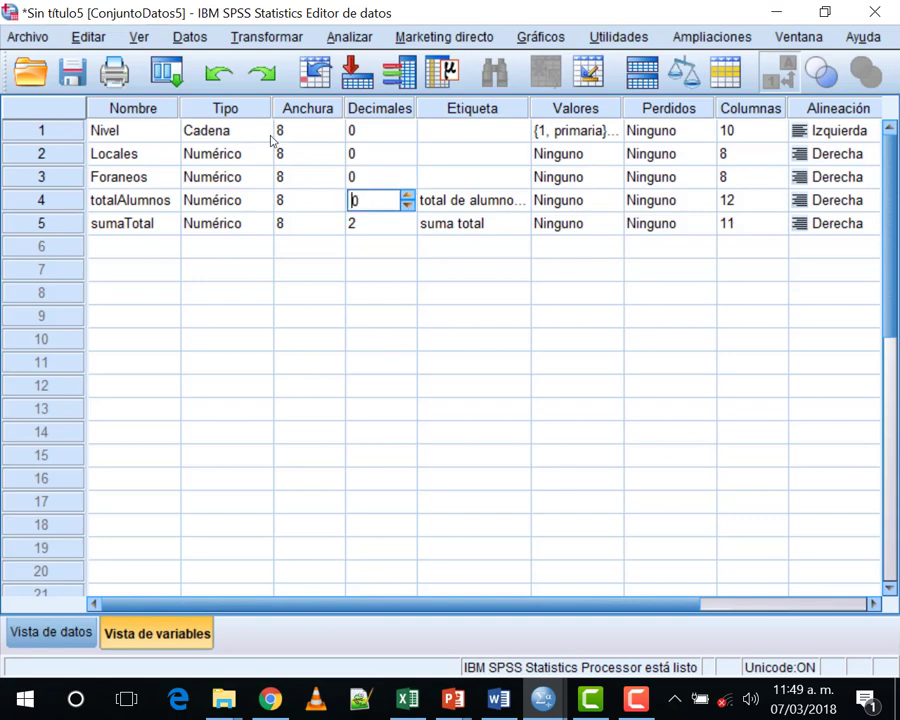
{"action": "left_click", "coordinate": [402, 232]}
{"action": "type", "text": "0"}
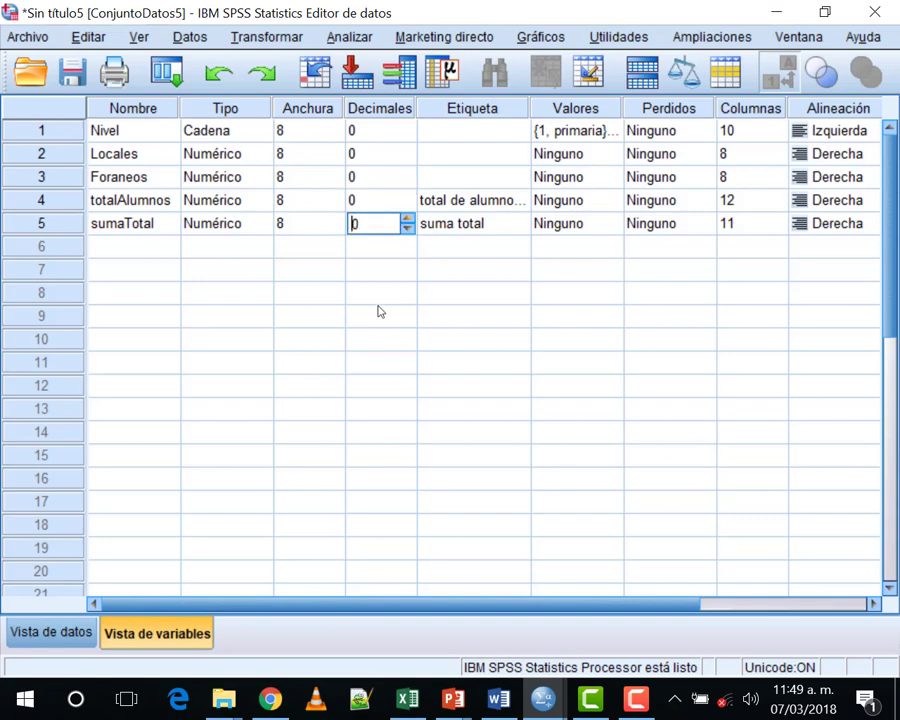
{"action": "left_click", "coordinate": [380, 312]}
{"action": "left_click", "coordinate": [50, 632]}
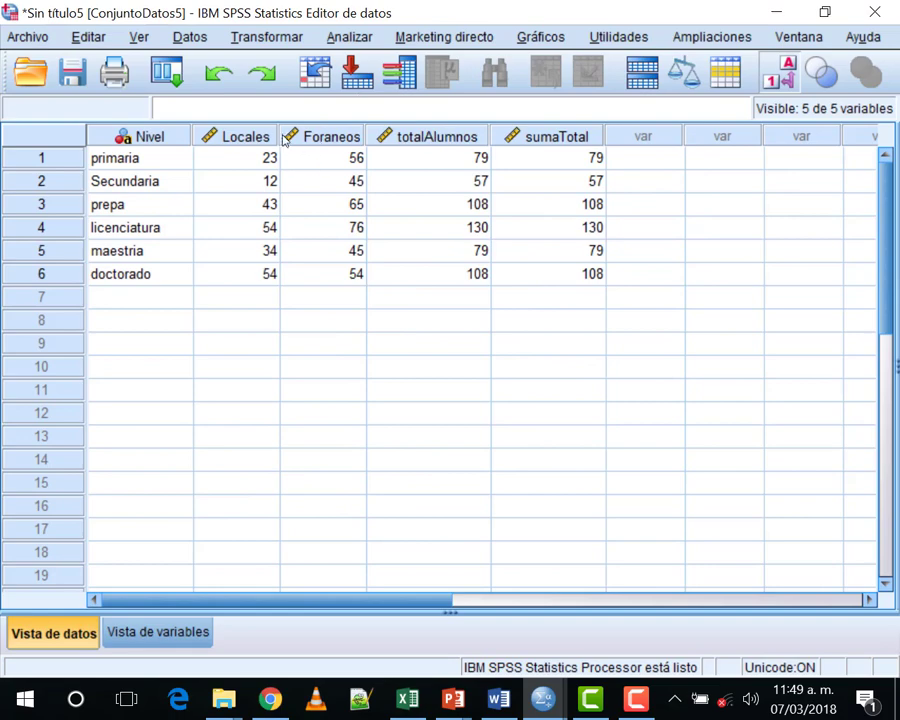
Step: Narrow the totalAlumnos and sumaTotal columns slightly in the data view
{"action": "mouse_move", "coordinate": [280, 136]}
{"action": "left_mouse_down"}
{"action": "mouse_move", "coordinate": [269, 136]}
{"action": "mouse_move", "coordinate": [280, 136]}
{"action": "left_mouse_up"}
{"action": "left_click_drag", "start_coordinate": [490, 147], "coordinate": [481, 147]}
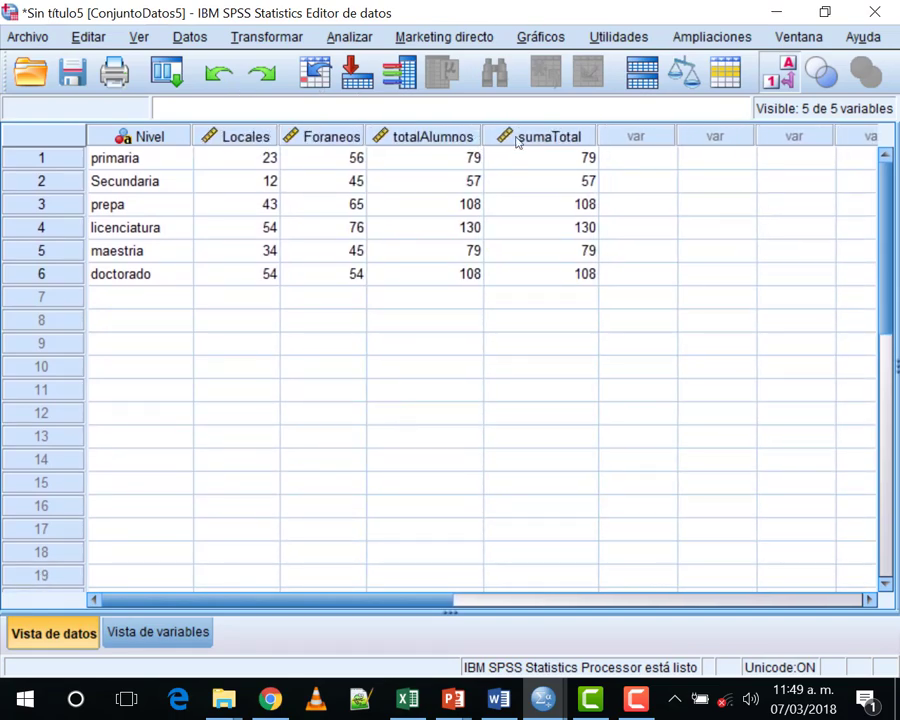
{"action": "left_click_drag", "start_coordinate": [596, 136], "coordinate": [587, 136]}
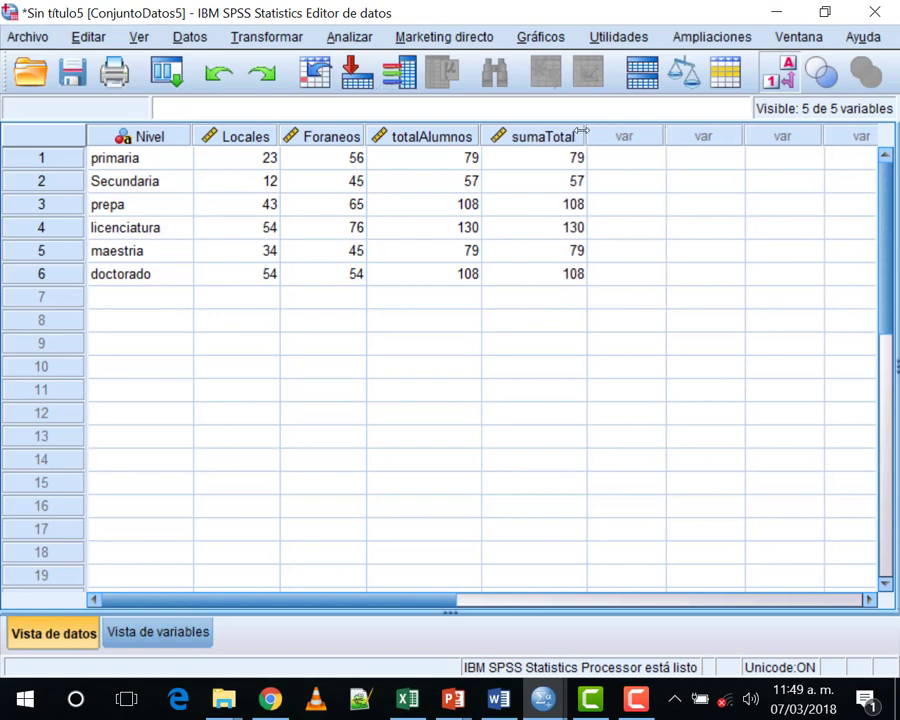
{"action": "left_click", "coordinate": [402, 413]}
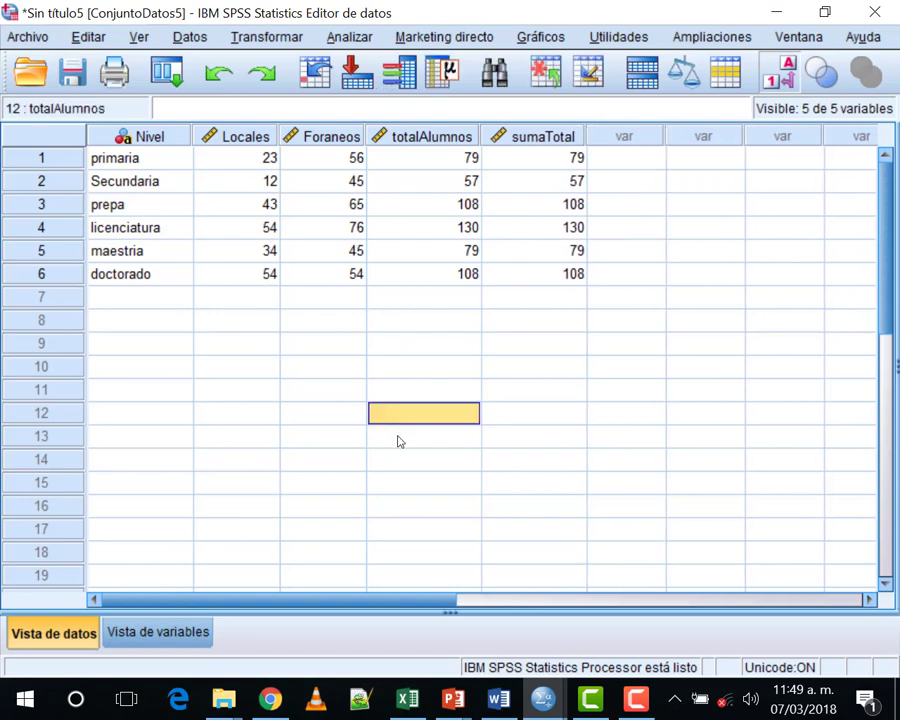
Step: Examine the Locales and Foraneos values of all six levels, then the primaria row across both columns
{"action": "left_click", "coordinate": [265, 158]}
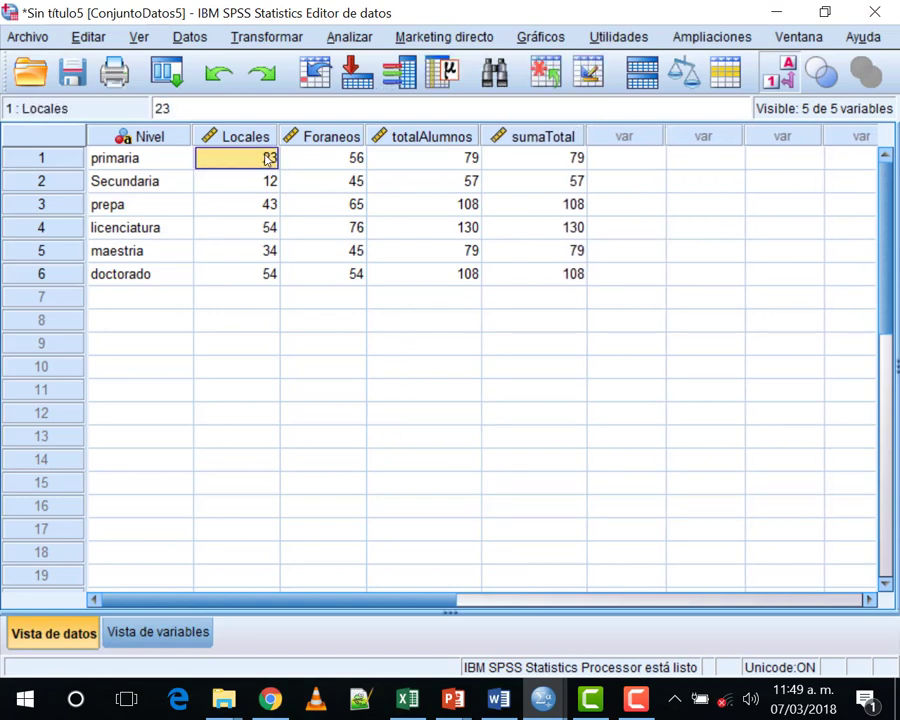
{"action": "key", "text": "shift+Down"}
{"action": "key", "text": "shift+Down"}
{"action": "key", "text": "shift+Down"}
{"action": "key", "text": "shift+Down"}
{"action": "key", "text": "shift+Down"}
{"action": "left_click", "coordinate": [336, 160]}
{"action": "key", "text": "shift+Down"}
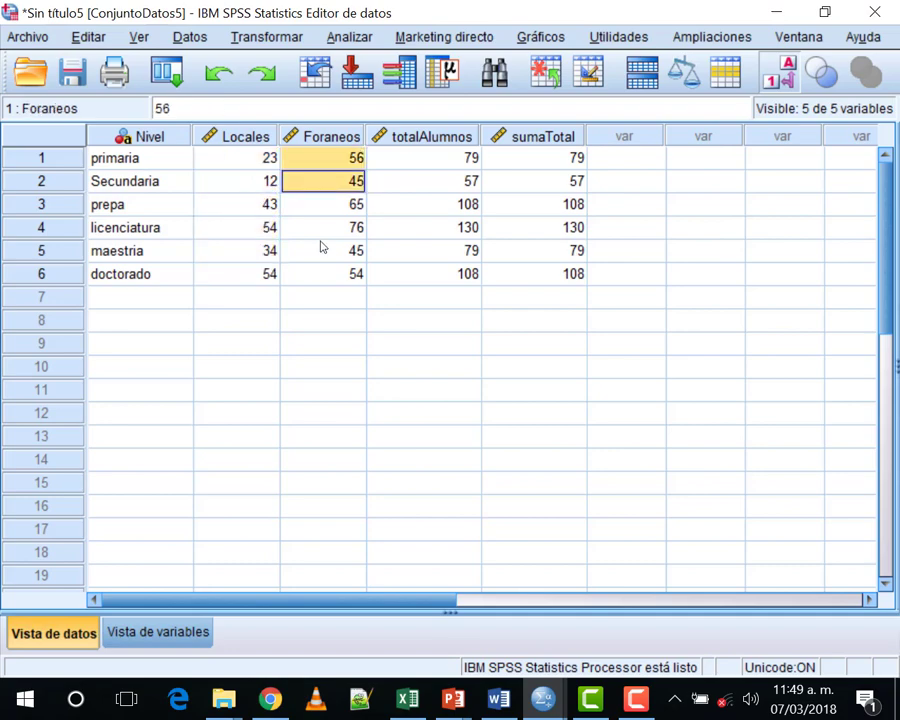
{"action": "key", "text": "shift+Down"}
{"action": "key", "text": "shift+Down"}
{"action": "key", "text": "shift+Down"}
{"action": "key", "text": "shift+Down"}
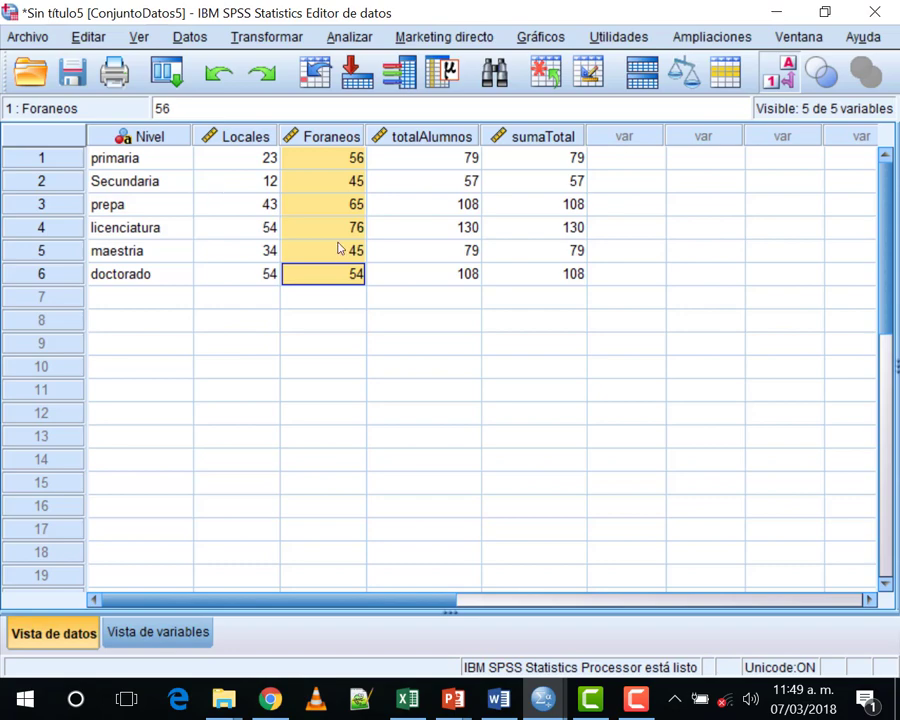
{"action": "left_click", "coordinate": [158, 156]}
{"action": "key", "text": "Tab"}
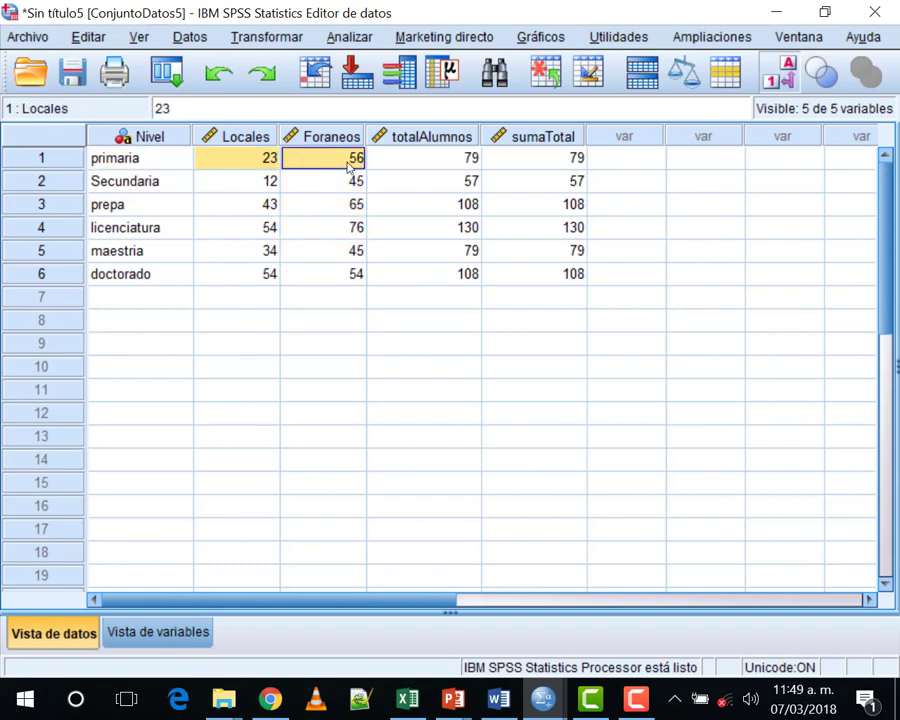
{"action": "left_click", "coordinate": [323, 367]}
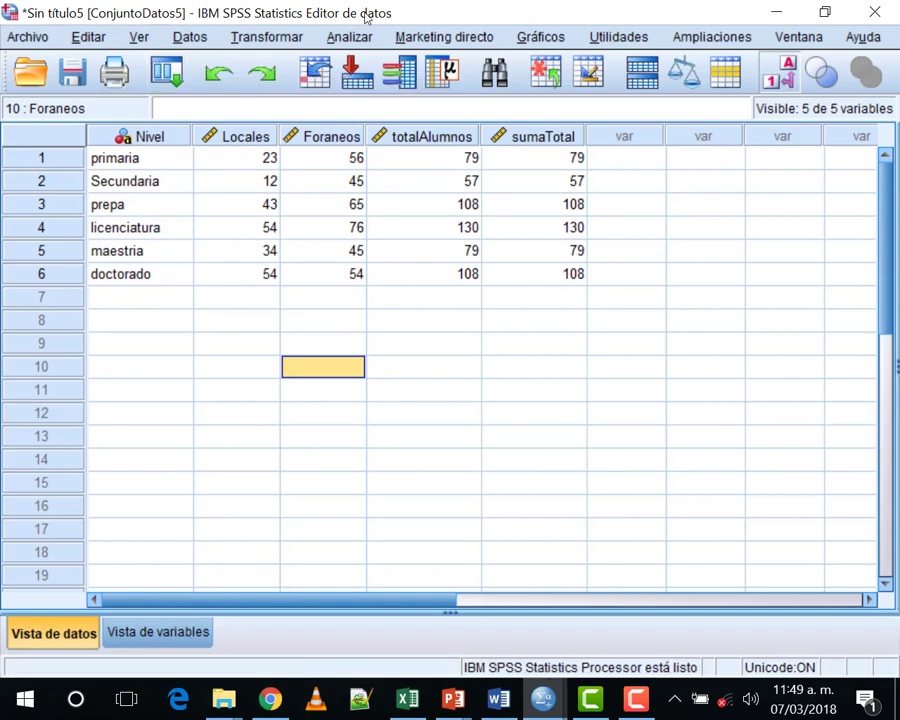
Step: Open the chart builder and replace the stacked chart in the preview with a clustered bar chart (Barras agrupadas)
{"action": "left_click", "coordinate": [540, 37]}
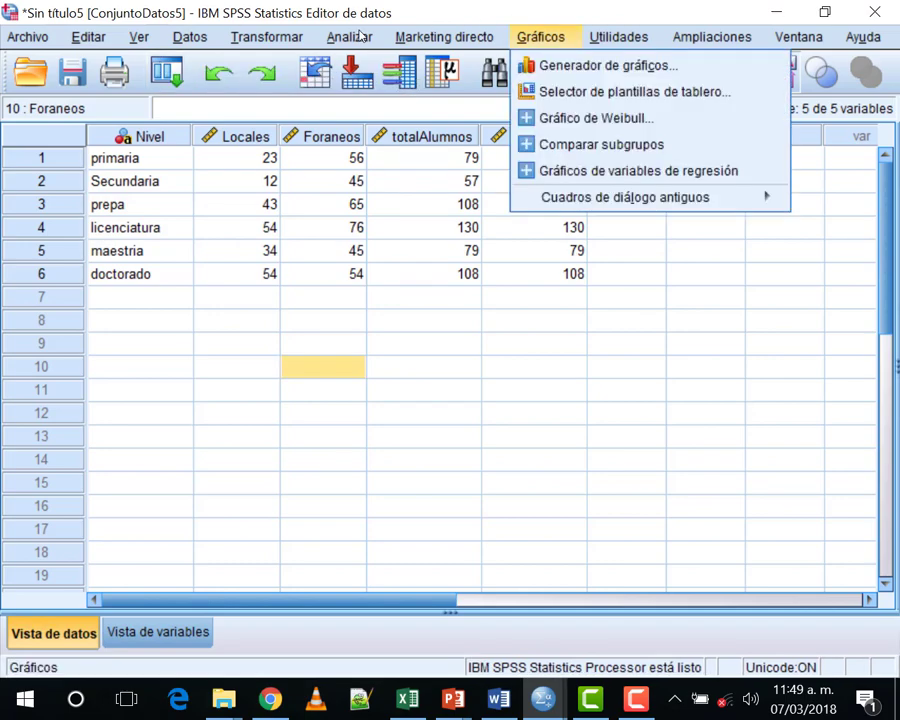
{"action": "left_click", "coordinate": [547, 66]}
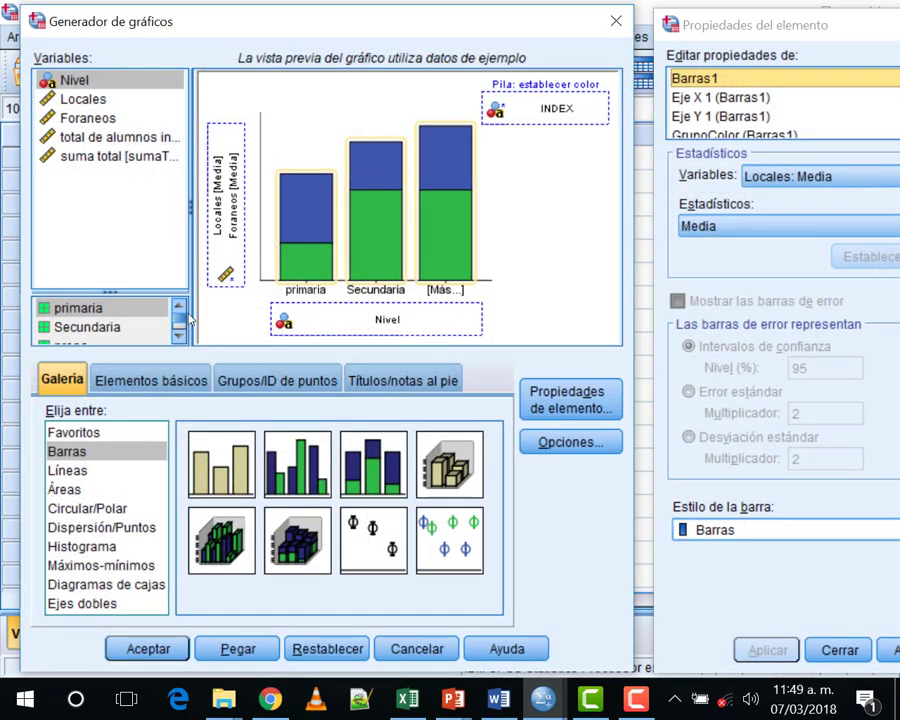
{"action": "left_click_drag", "start_coordinate": [298, 463], "coordinate": [330, 200]}
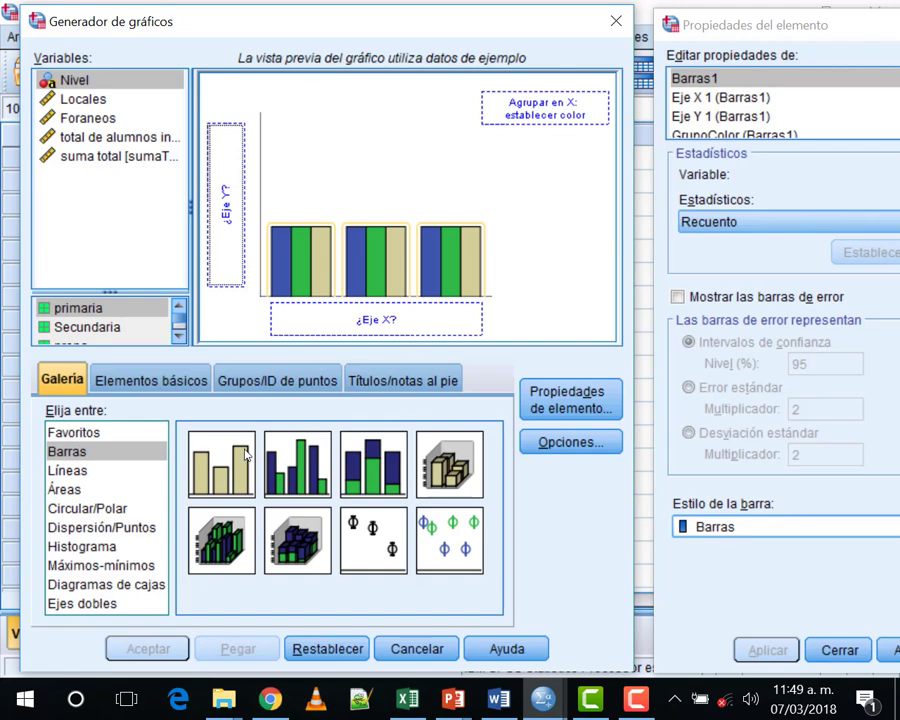
{"action": "left_click_drag", "start_coordinate": [246, 456], "coordinate": [240, 158]}
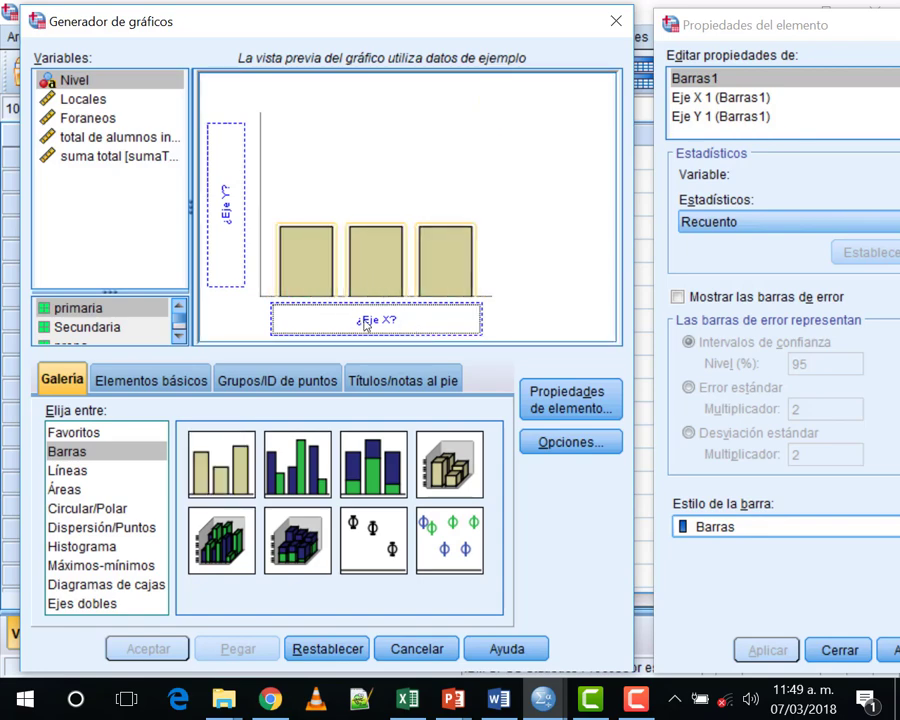
{"action": "left_click_drag", "start_coordinate": [297, 464], "coordinate": [388, 191]}
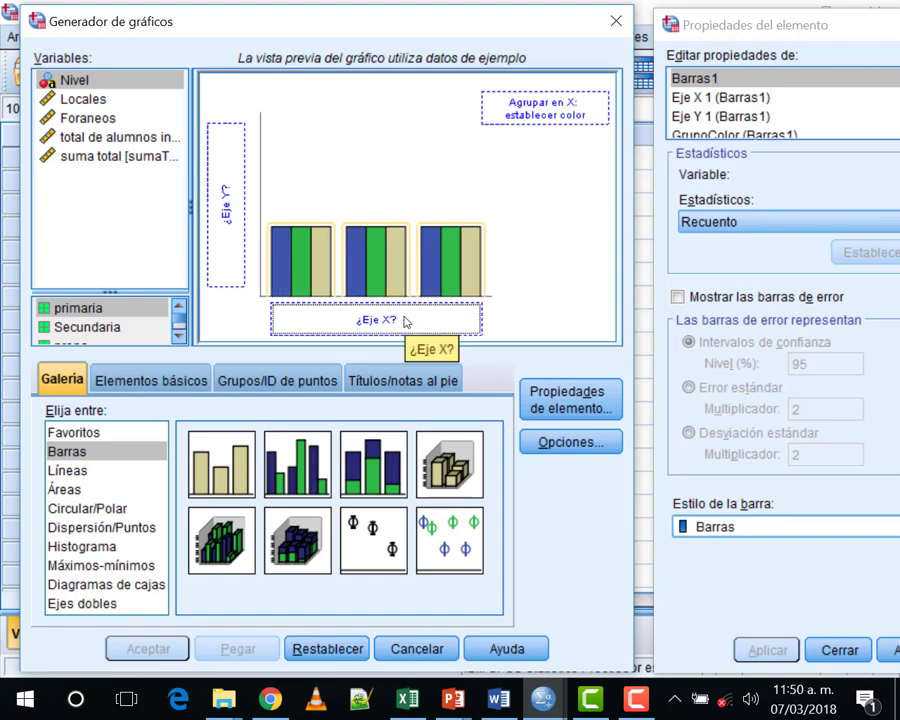
Step: Assign the Nivel variable to the X axis of the clustered bar chart
{"action": "left_click_drag", "start_coordinate": [70, 84], "coordinate": [372, 330]}
{"action": "left_click", "coordinate": [68, 99]}
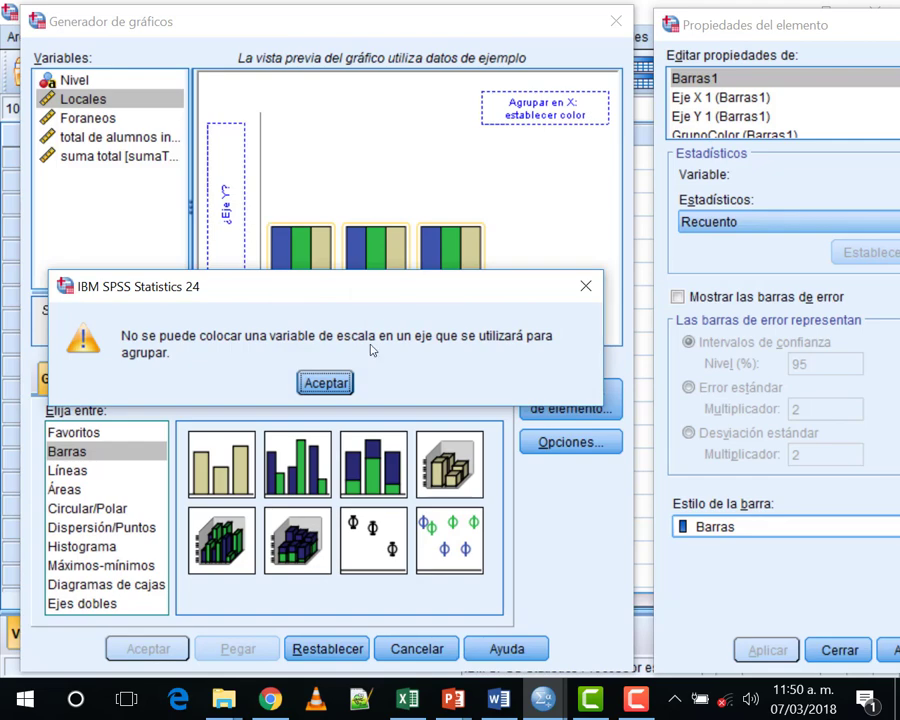
{"action": "left_click", "coordinate": [321, 384]}
{"action": "left_click", "coordinate": [73, 85]}
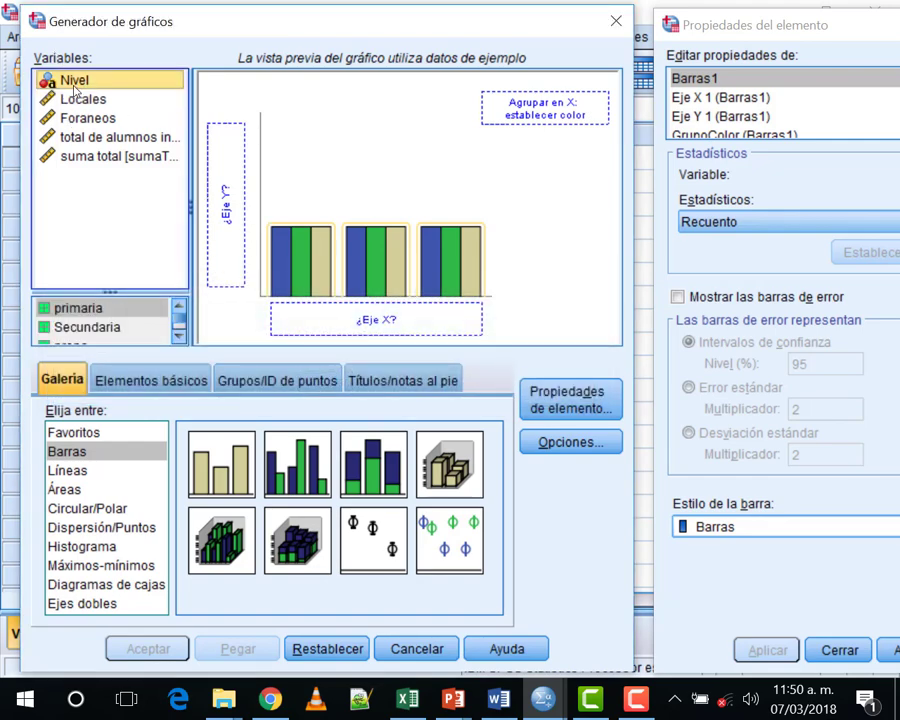
{"action": "left_click_drag", "start_coordinate": [73, 88], "coordinate": [340, 318]}
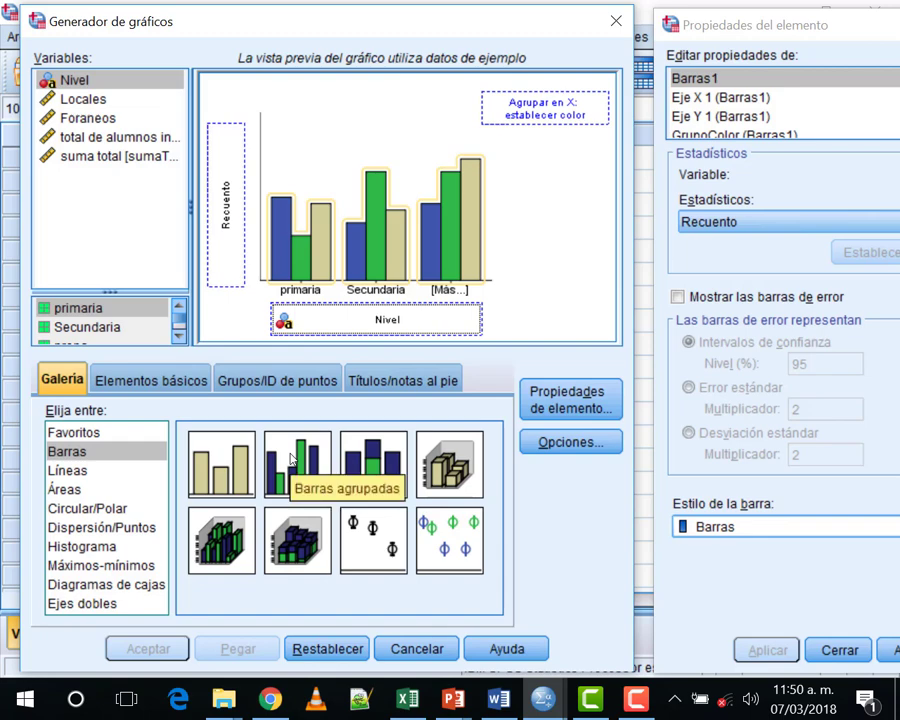
Step: Assign Locales to the Y axis and Nivel as the clustering color, then generate the clustered bar chart
{"action": "left_click", "coordinate": [66, 82]}
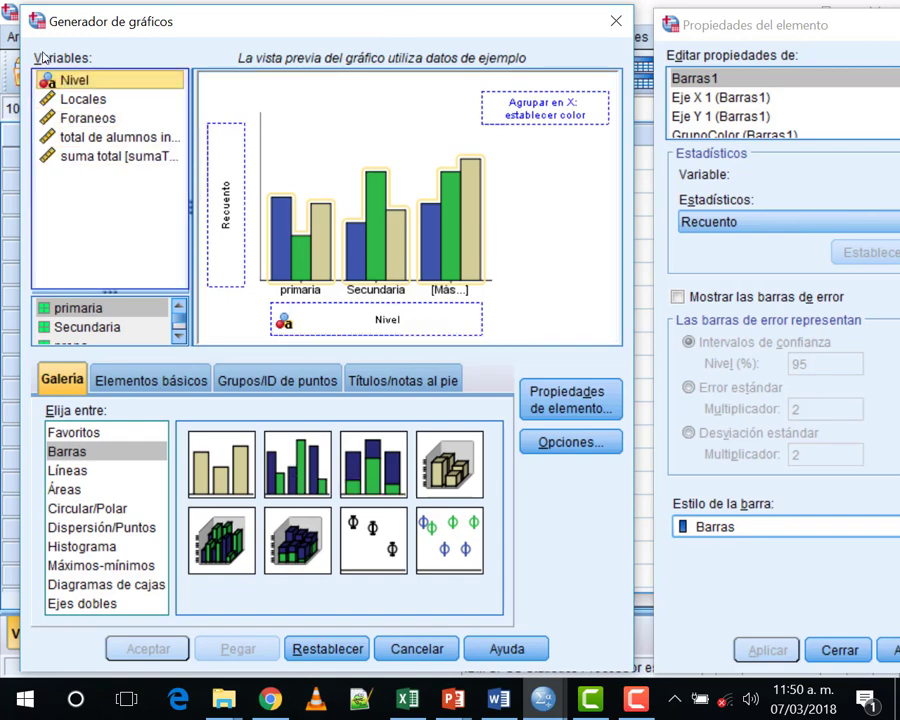
{"action": "left_click_drag", "start_coordinate": [100, 99], "coordinate": [227, 192]}
{"action": "left_click_drag", "start_coordinate": [88, 118], "coordinate": [539, 109]}
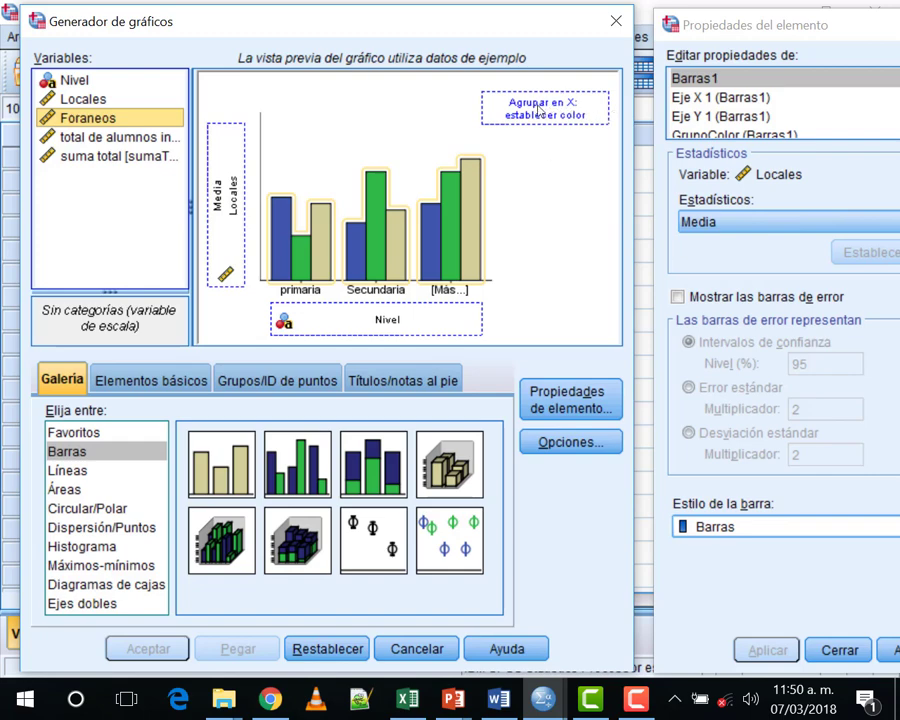
{"action": "left_click_drag", "start_coordinate": [75, 80], "coordinate": [545, 110]}
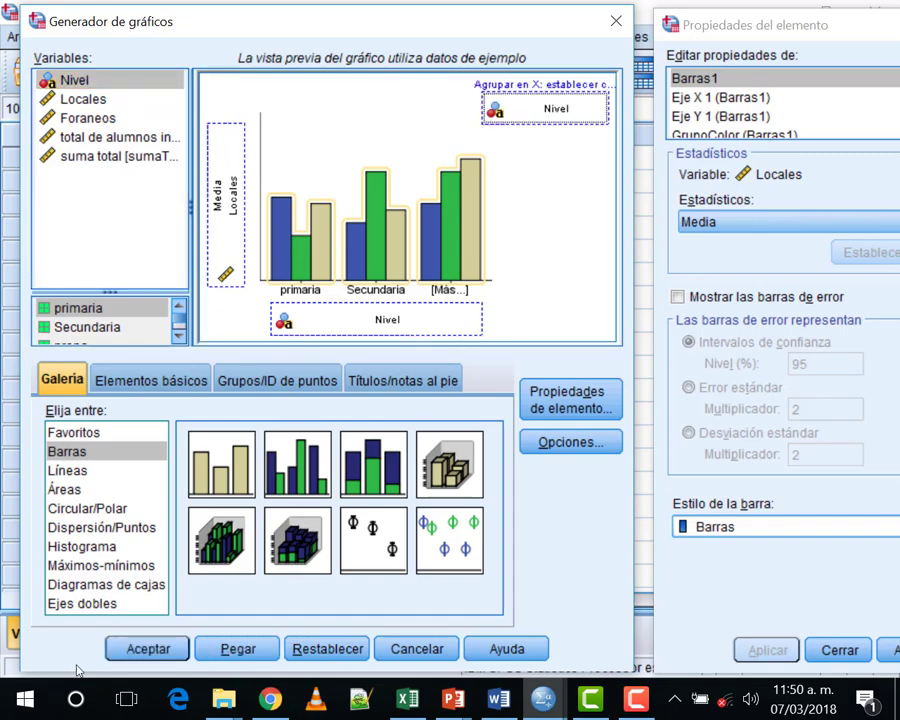
{"action": "left_click", "coordinate": [135, 655]}
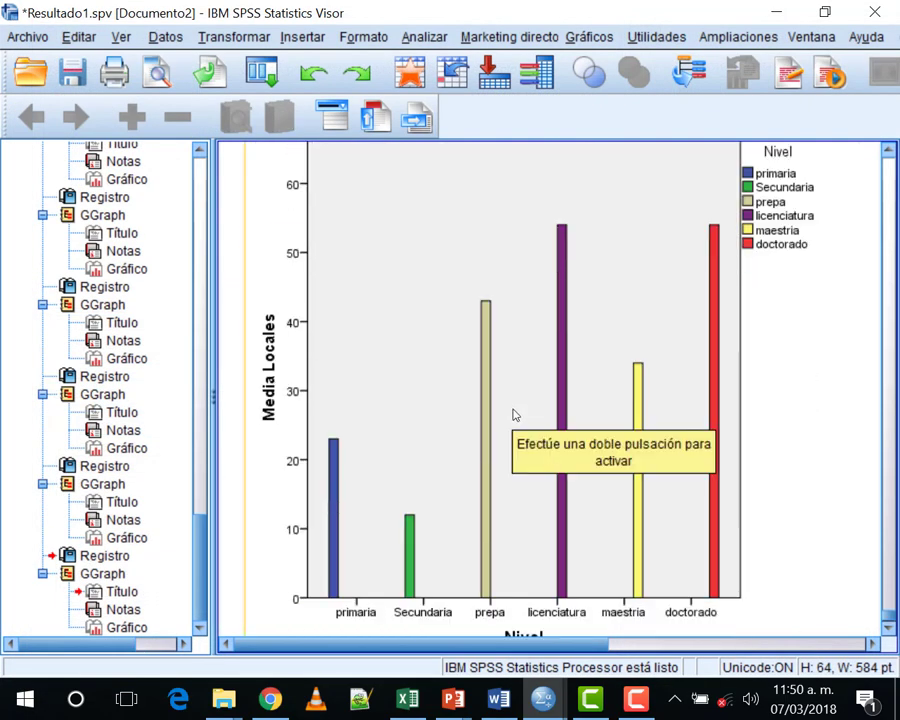
{"action": "scroll", "coordinate": [515, 418], "scroll_direction": "down", "scroll_amount": 2}
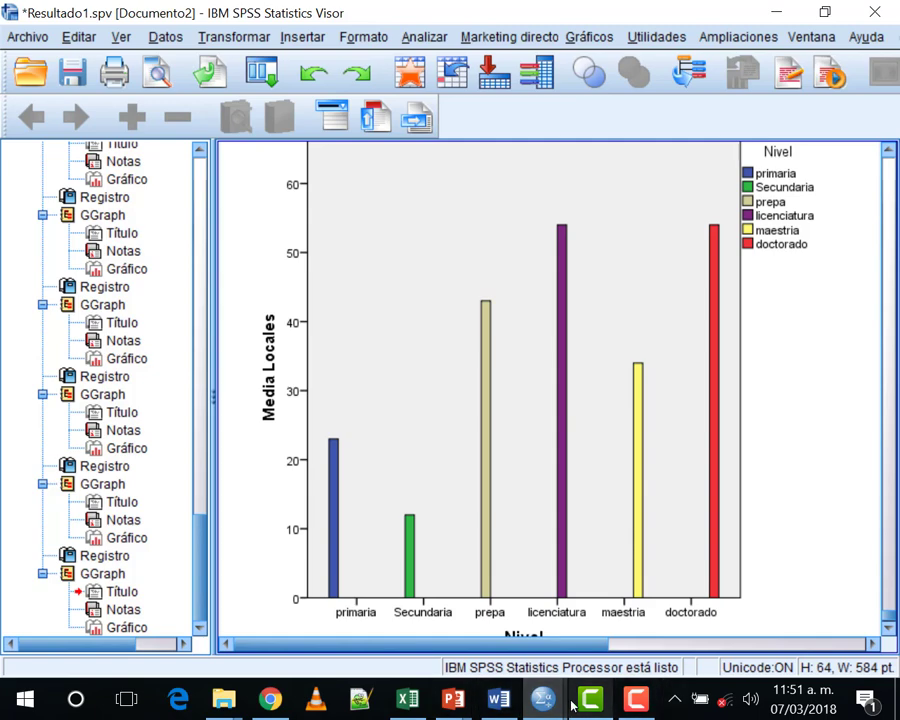
Step: Return to the Sin título5 dataset and set up a simple bar chart with Locales on the Y axis in the chart builder
{"action": "mouse_move", "coordinate": [545, 700]}
{"action": "left_click", "coordinate": [820, 620]}
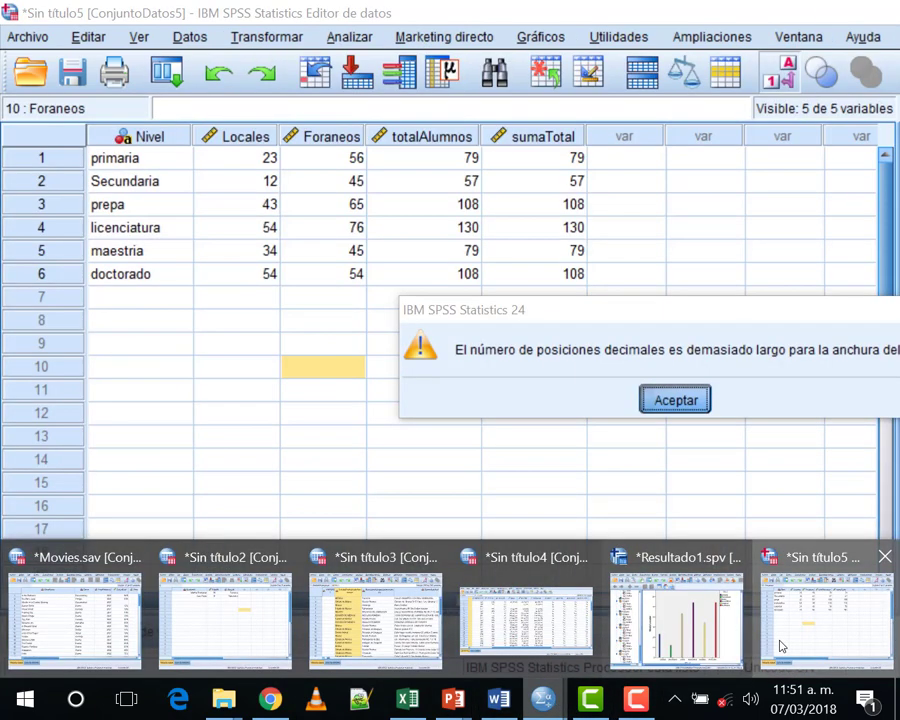
{"action": "key", "text": "Return"}
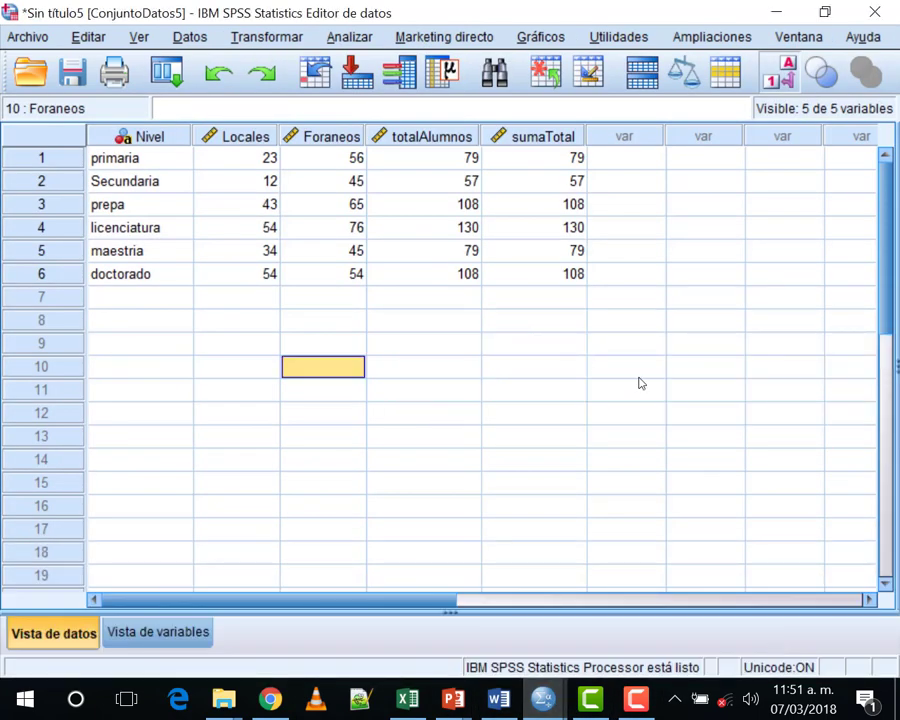
{"action": "left_click", "coordinate": [541, 36]}
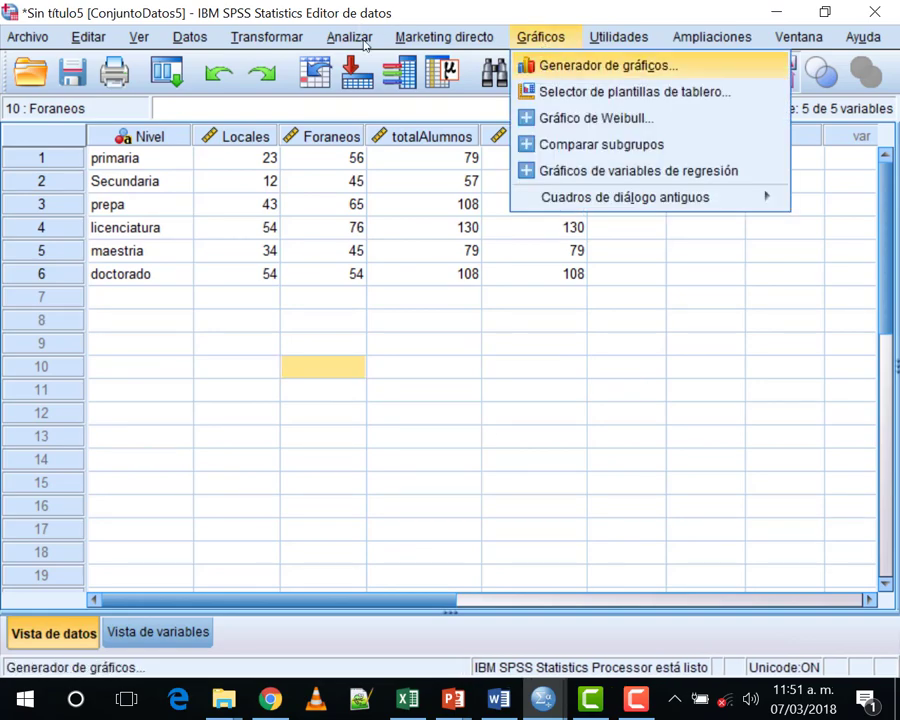
{"action": "left_click", "coordinate": [545, 65]}
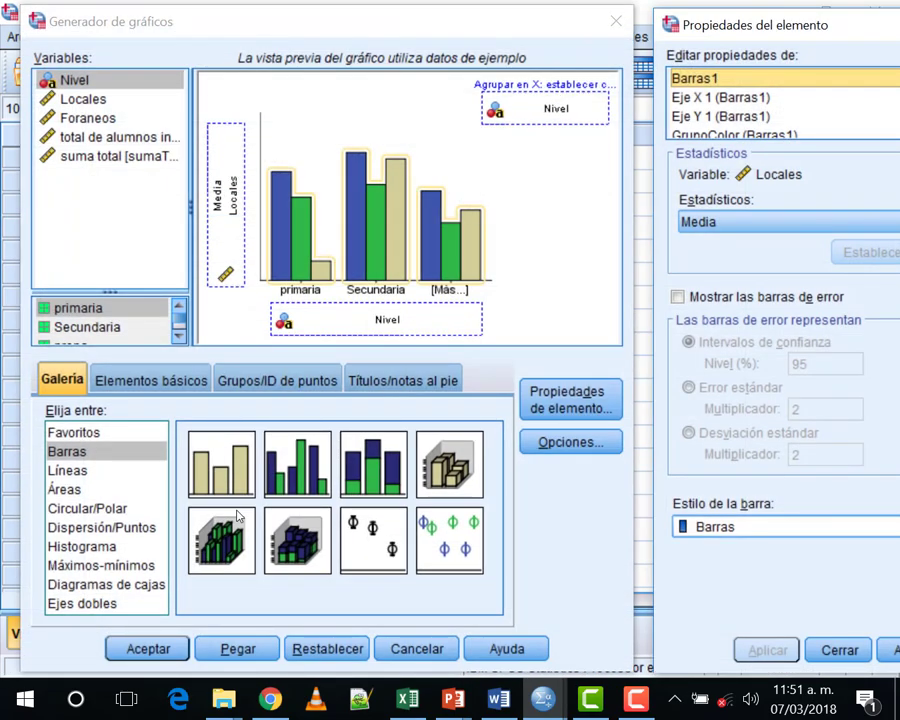
{"action": "left_click_drag", "start_coordinate": [221, 463], "coordinate": [251, 160]}
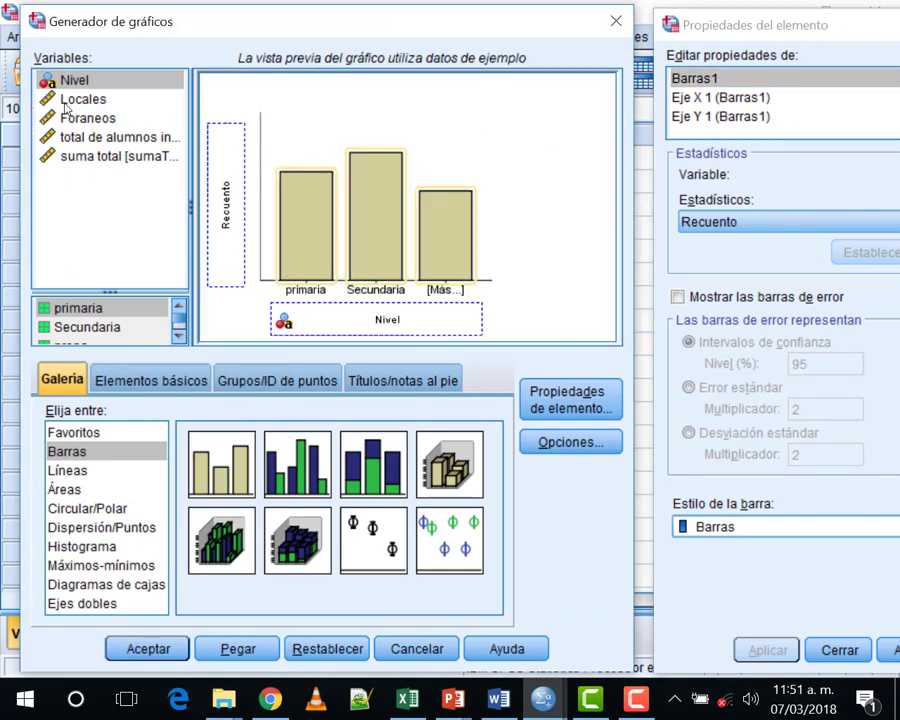
{"action": "left_click_drag", "start_coordinate": [80, 99], "coordinate": [226, 190]}
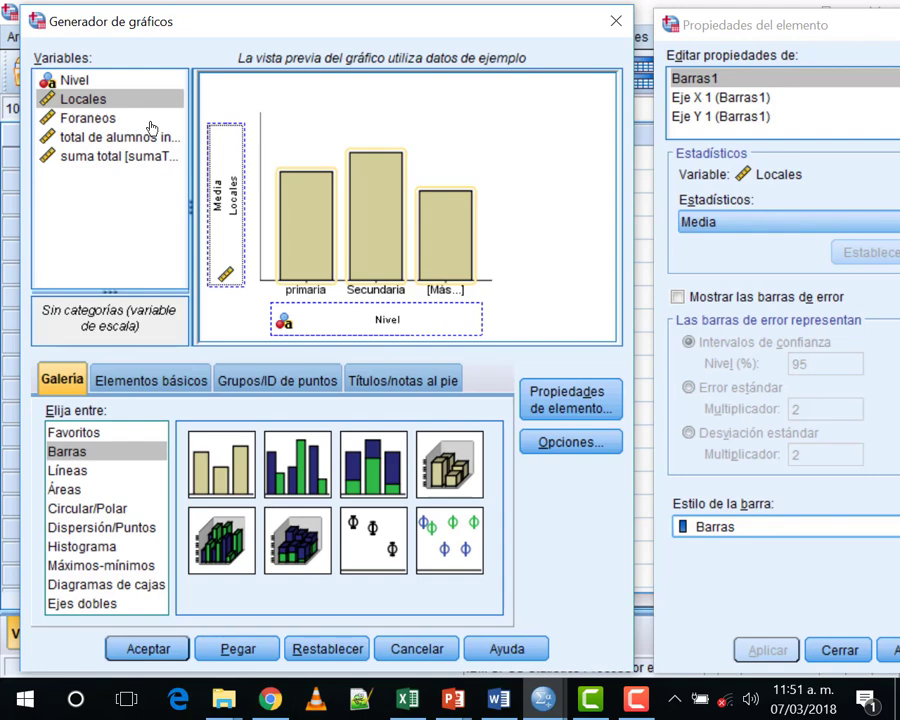
{"action": "left_click", "coordinate": [80, 118]}
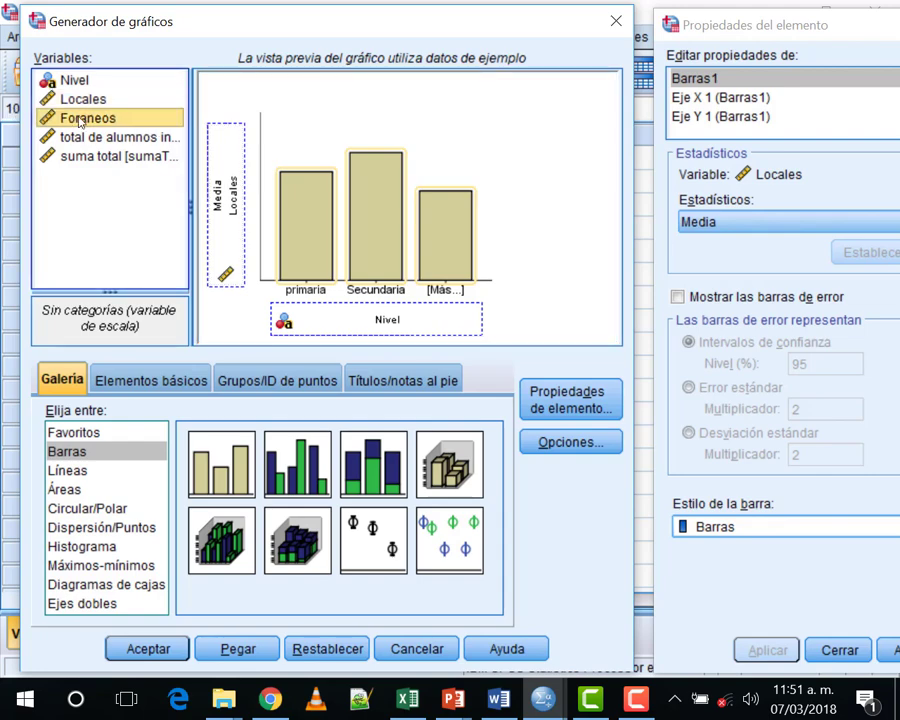
{"action": "left_click_drag", "start_coordinate": [80, 120], "coordinate": [228, 190]}
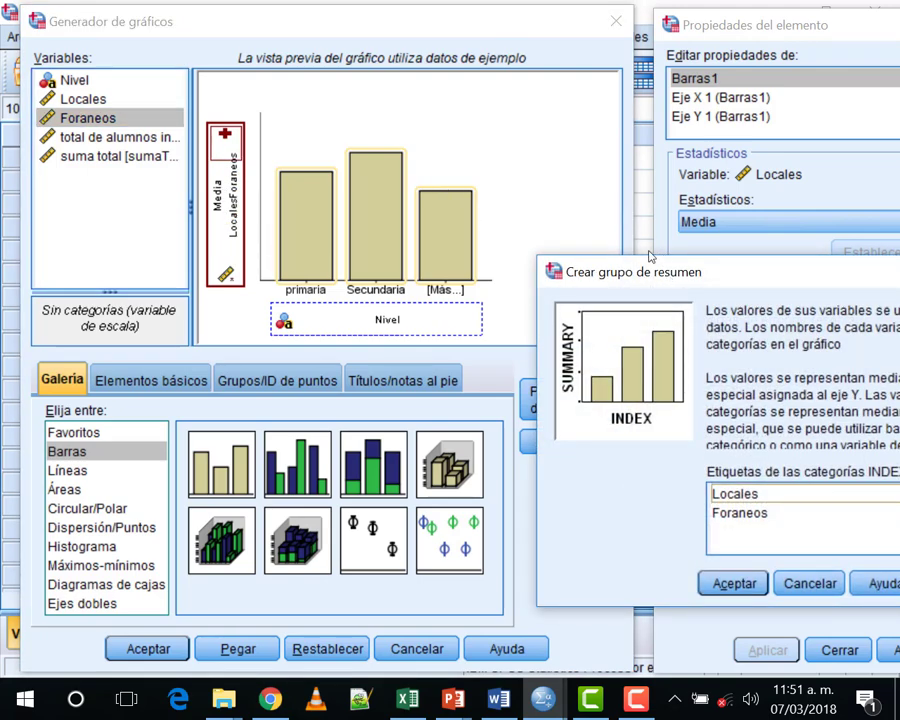
{"action": "left_click_drag", "start_coordinate": [668, 280], "coordinate": [323, 138]}
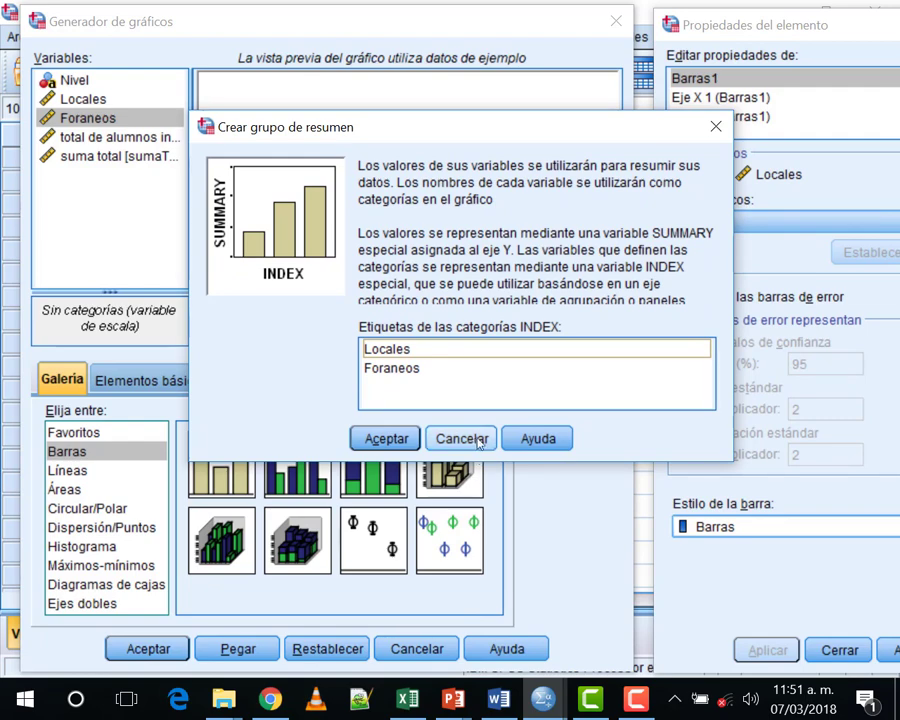
{"action": "left_click", "coordinate": [460, 438]}
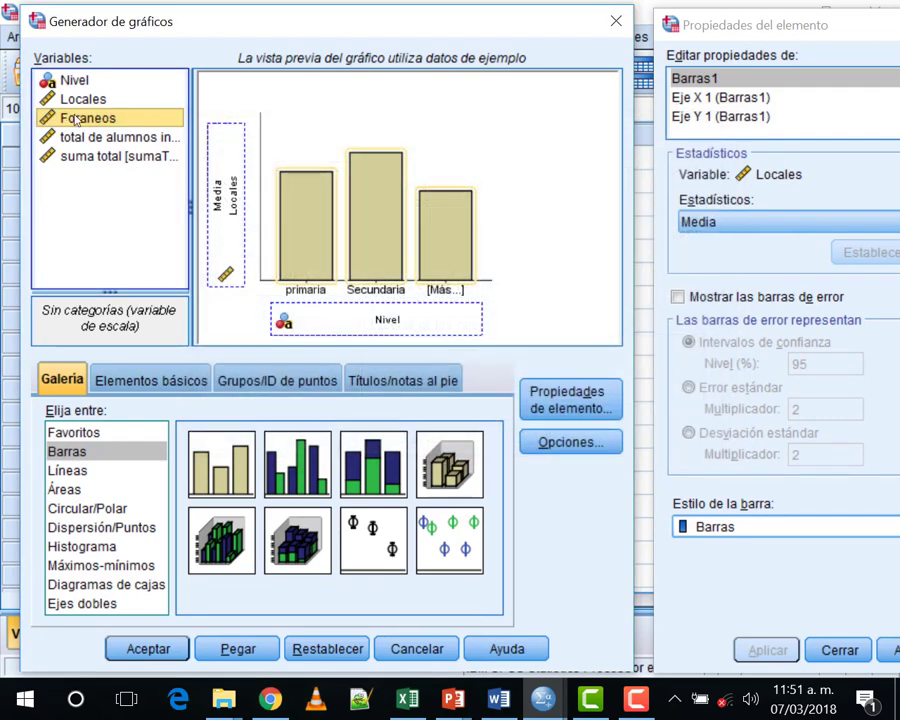
Step: Add Foraneos to the Y axis alongside Locales, accept the summary group, and generate the clustered bar chart by Nivel
{"action": "left_click", "coordinate": [88, 99]}
{"action": "left_click", "coordinate": [88, 120]}
{"action": "left_click", "coordinate": [88, 122]}
{"action": "left_click_drag", "start_coordinate": [80, 122], "coordinate": [229, 196]}
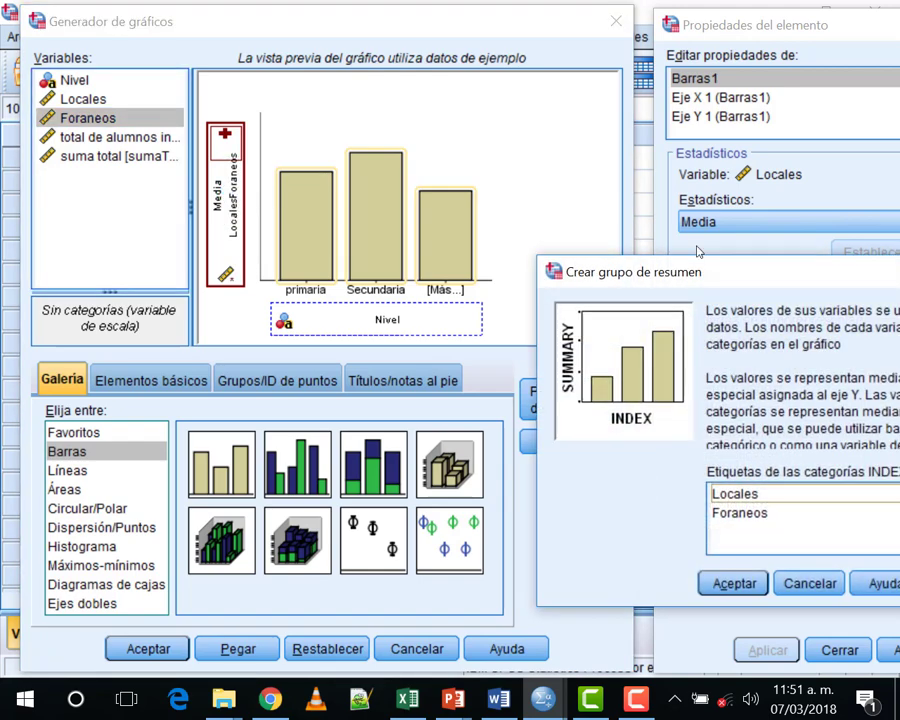
{"action": "left_click_drag", "start_coordinate": [660, 267], "coordinate": [246, 95]}
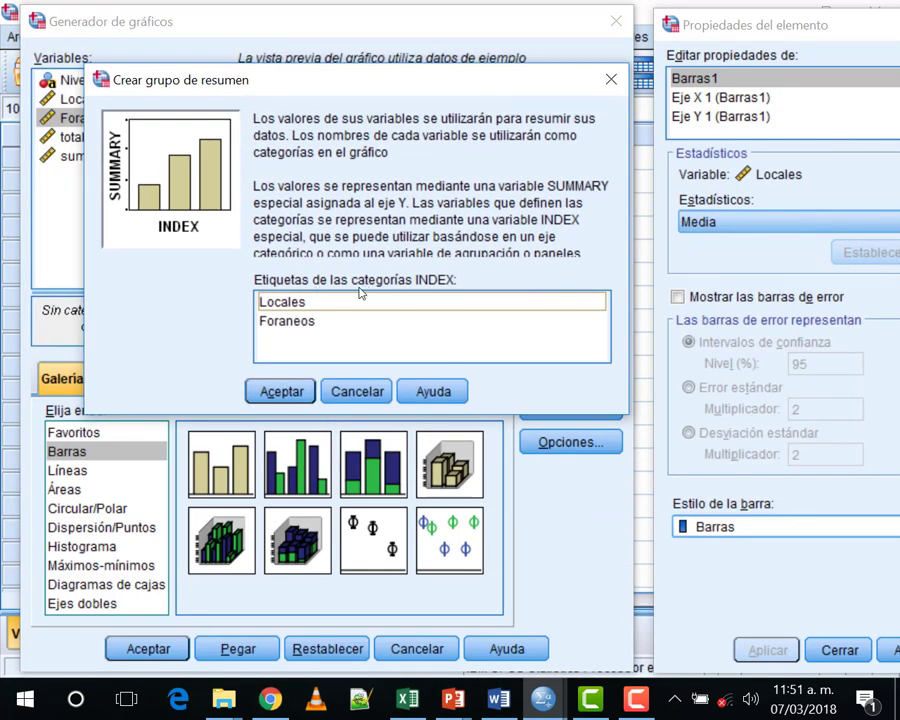
{"action": "left_click", "coordinate": [281, 392]}
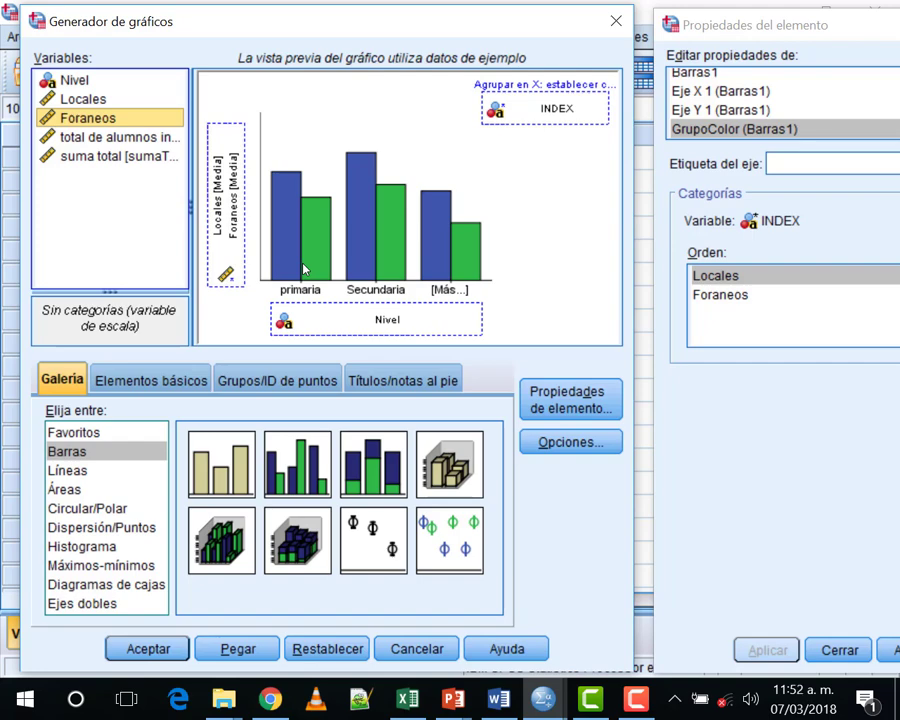
{"action": "left_click", "coordinate": [150, 649]}
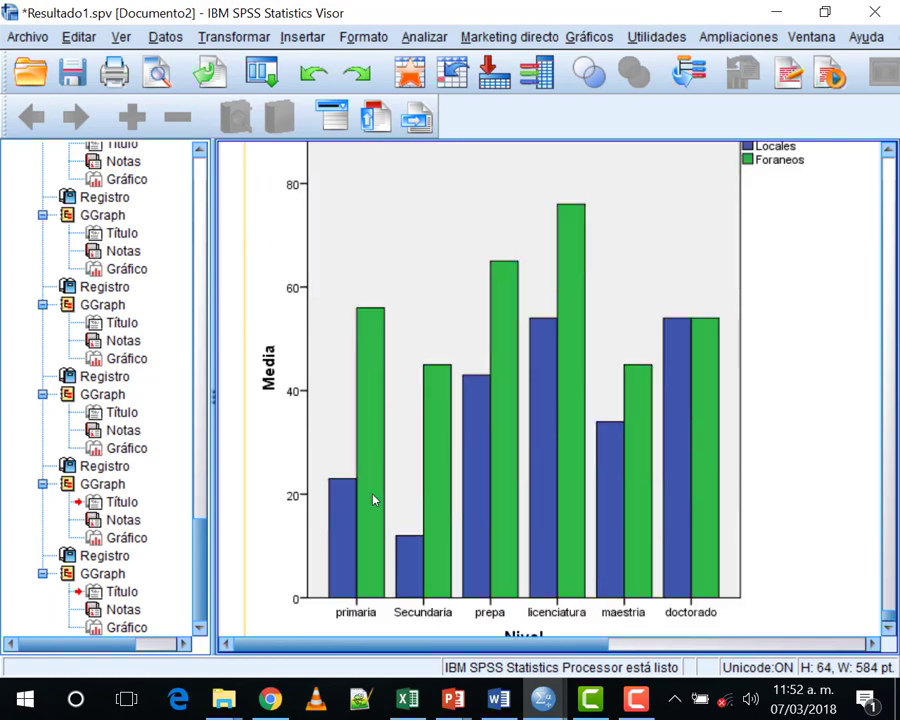
{"action": "scroll", "coordinate": [373, 500], "scroll_direction": "up", "scroll_amount": 1}
{"action": "scroll", "coordinate": [373, 500], "scroll_direction": "down", "scroll_amount": 1}
{"action": "scroll", "coordinate": [572, 362], "scroll_direction": "up", "scroll_amount": 1}
{"action": "scroll", "coordinate": [572, 362], "scroll_direction": "down", "scroll_amount": 1}
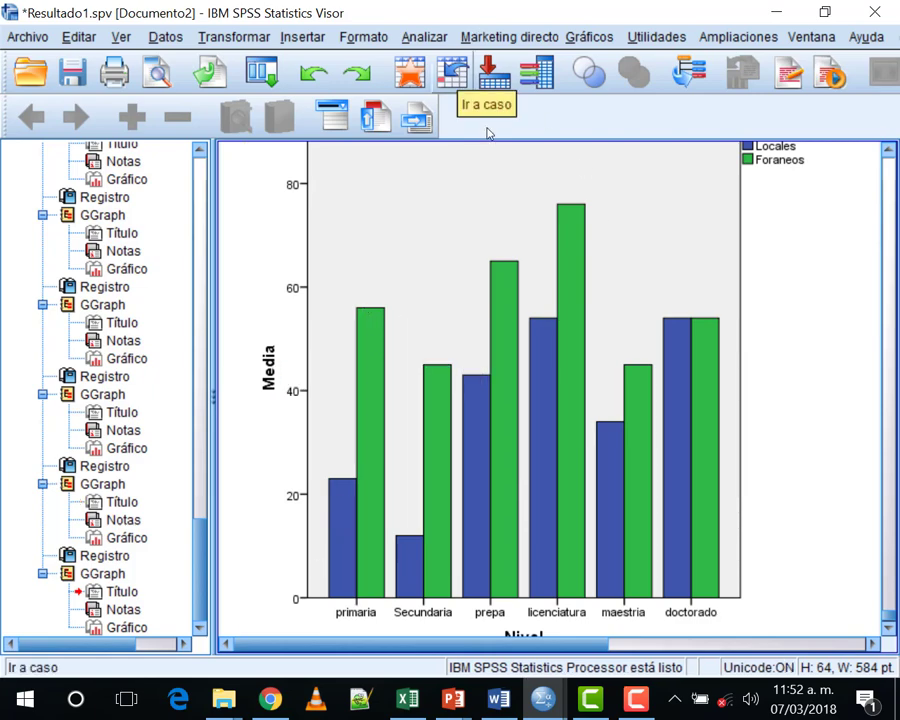
Step: Reopen the chart builder and change the chart to stacked bars (Barras apiladas)
{"action": "left_click", "coordinate": [589, 36]}
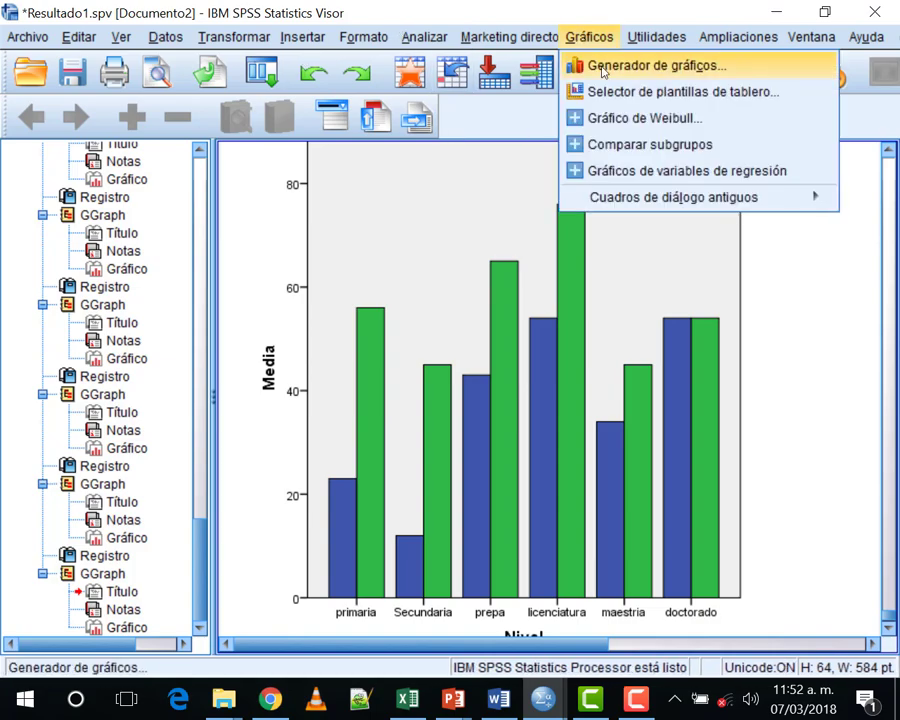
{"action": "left_click", "coordinate": [620, 65]}
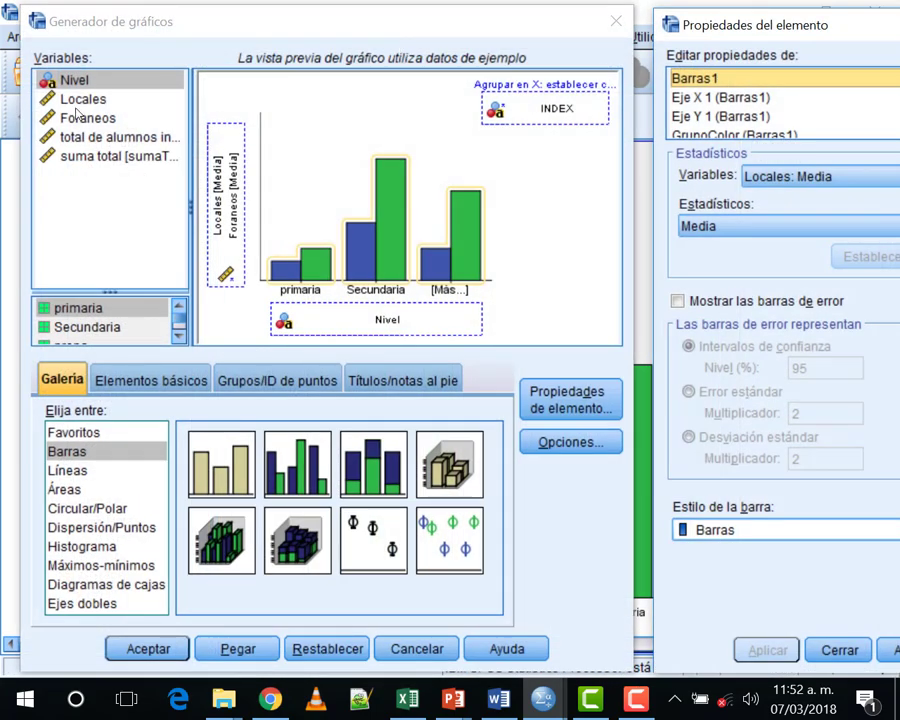
{"action": "left_click_drag", "start_coordinate": [375, 455], "coordinate": [248, 321]}
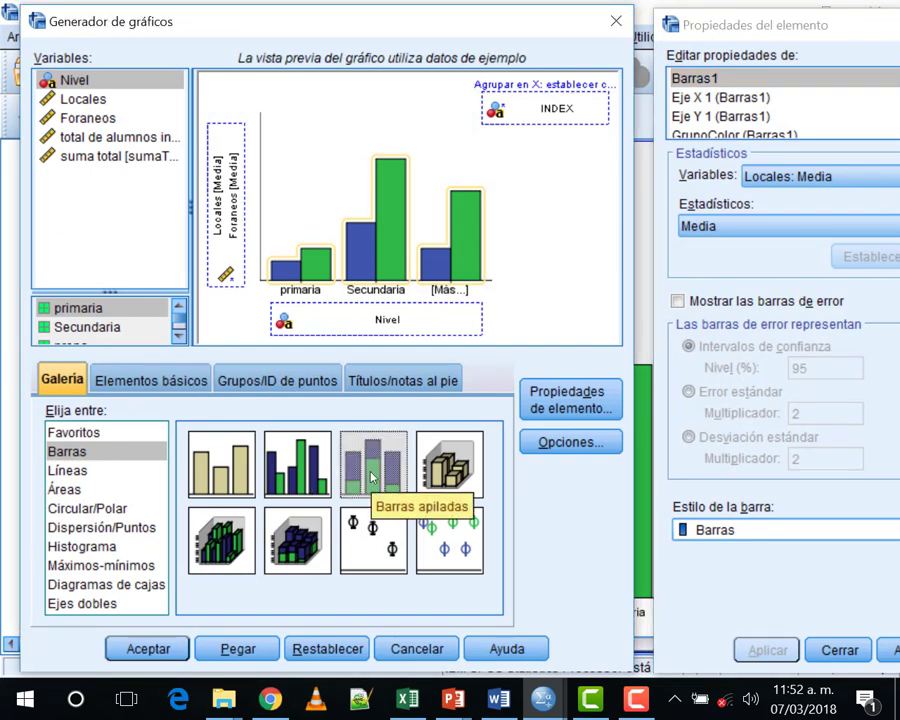
{"action": "left_click_drag", "start_coordinate": [372, 478], "coordinate": [258, 158]}
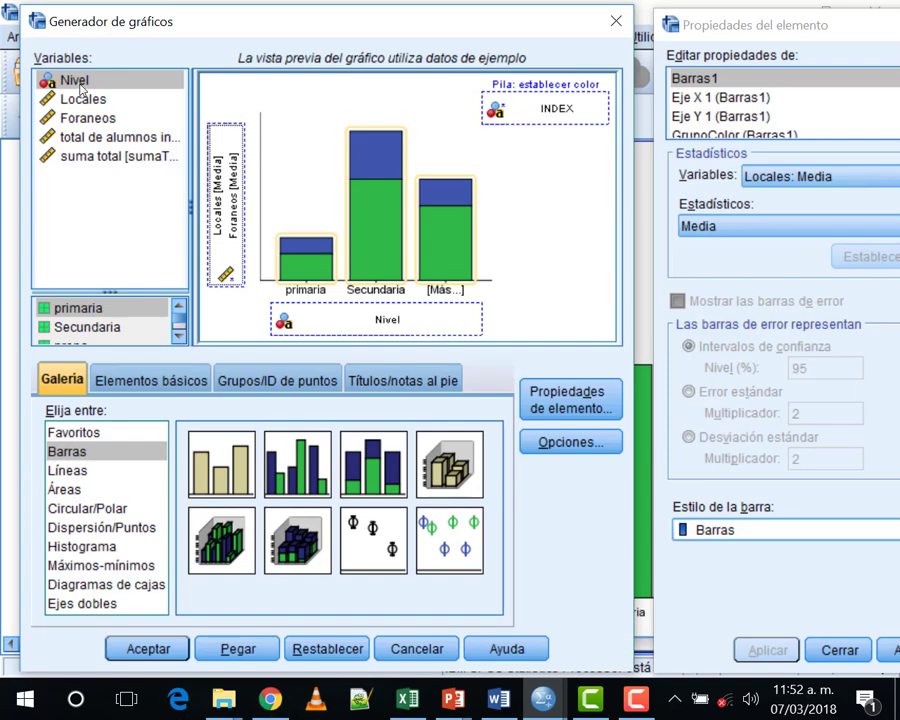
Step: Set Nivel as the stack color, combine Locales and Foraneos on the Y axis as a summary group, and generate the stacked chart
{"action": "left_click_drag", "start_coordinate": [75, 80], "coordinate": [545, 108]}
{"action": "left_click_drag", "start_coordinate": [82, 104], "coordinate": [148, 141]}
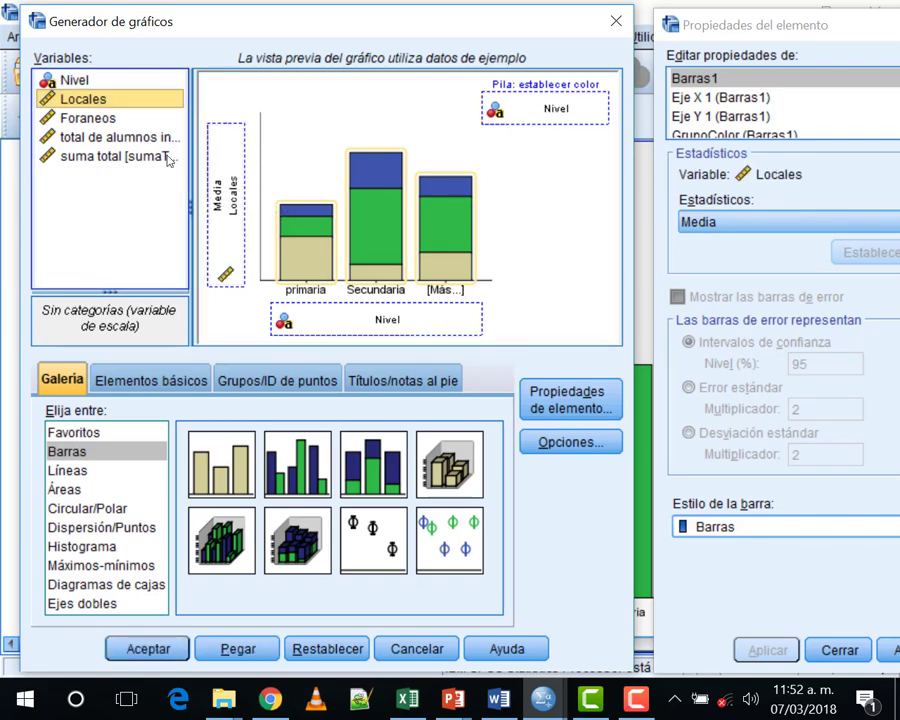
{"action": "left_click_drag", "start_coordinate": [88, 118], "coordinate": [226, 198]}
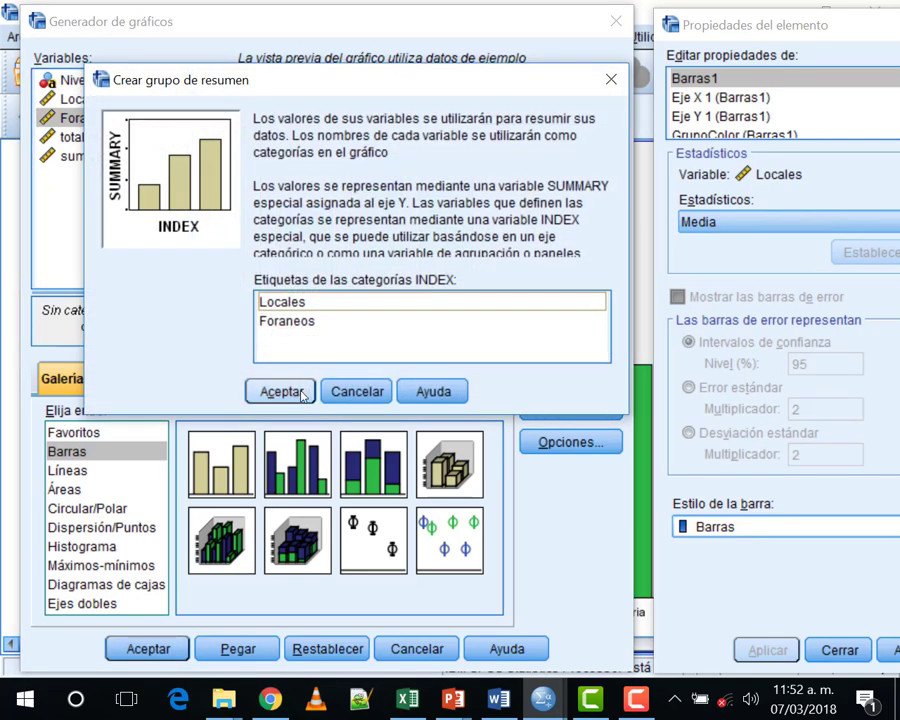
{"action": "left_click", "coordinate": [281, 392]}
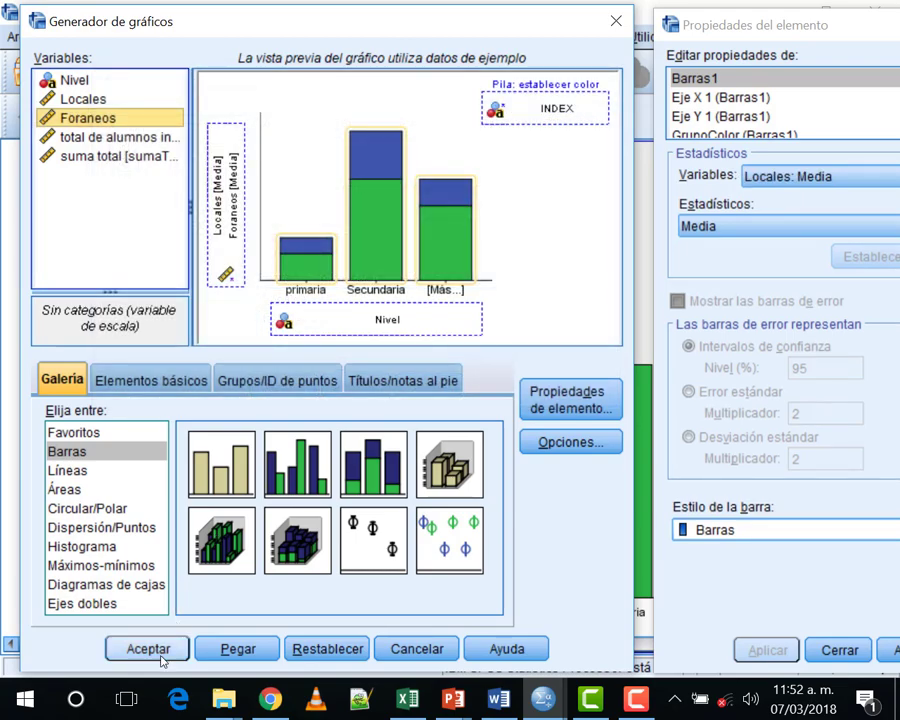
{"action": "left_click", "coordinate": [150, 650]}
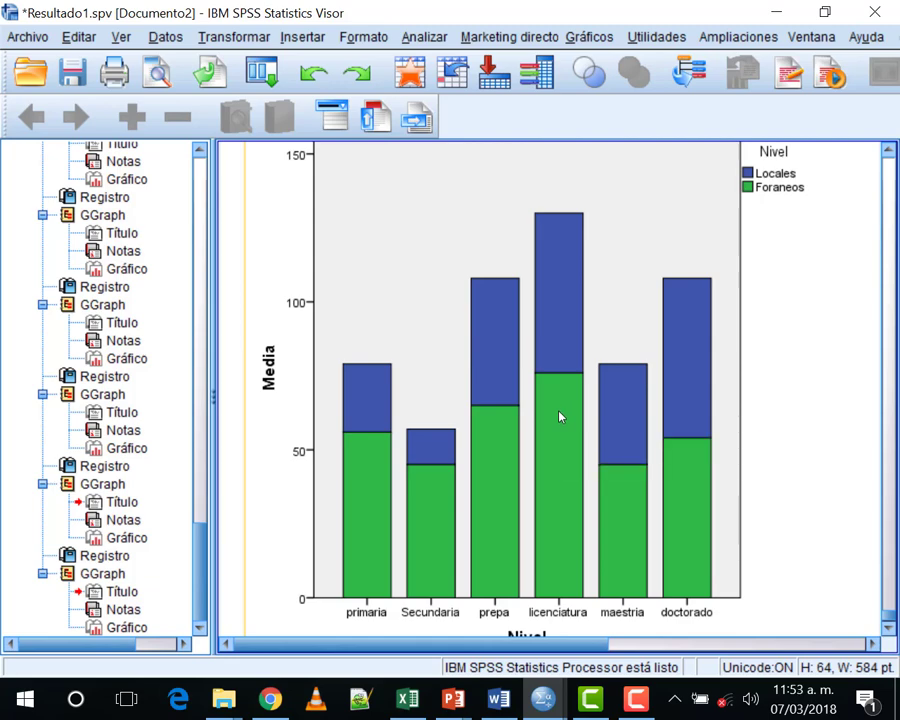
Step: Examine the stacked bar chart of Locales and Foraneos across the six levels, including the chart syntax logged above it
{"action": "scroll", "coordinate": [378, 313], "scroll_direction": "up", "scroll_amount": 2}
{"action": "scroll", "coordinate": [383, 317], "scroll_direction": "down", "scroll_amount": 1}
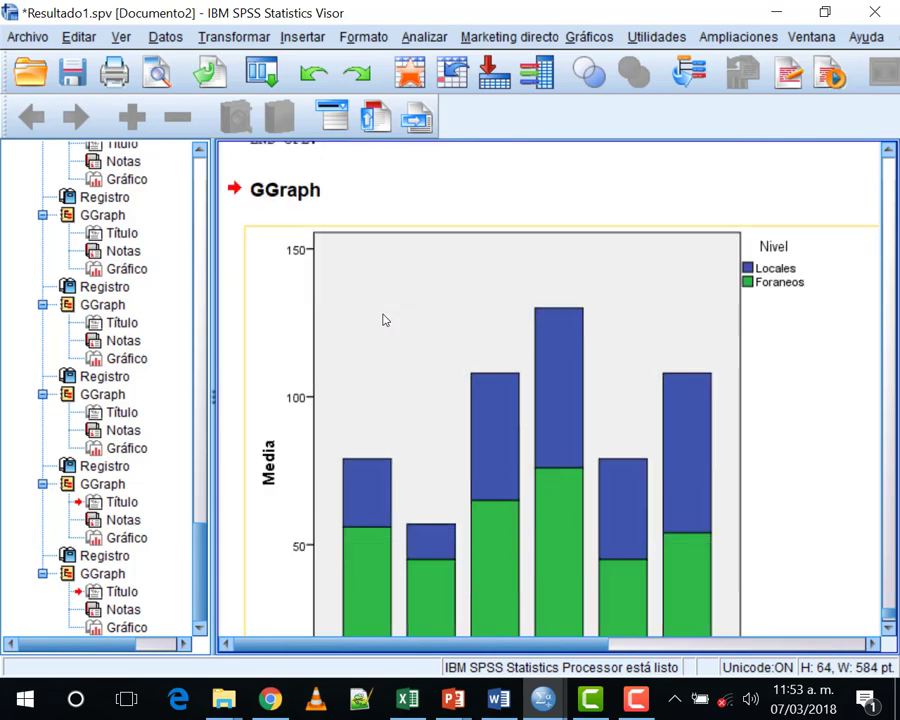
{"action": "scroll", "coordinate": [440, 320], "scroll_direction": "down", "scroll_amount": 2}
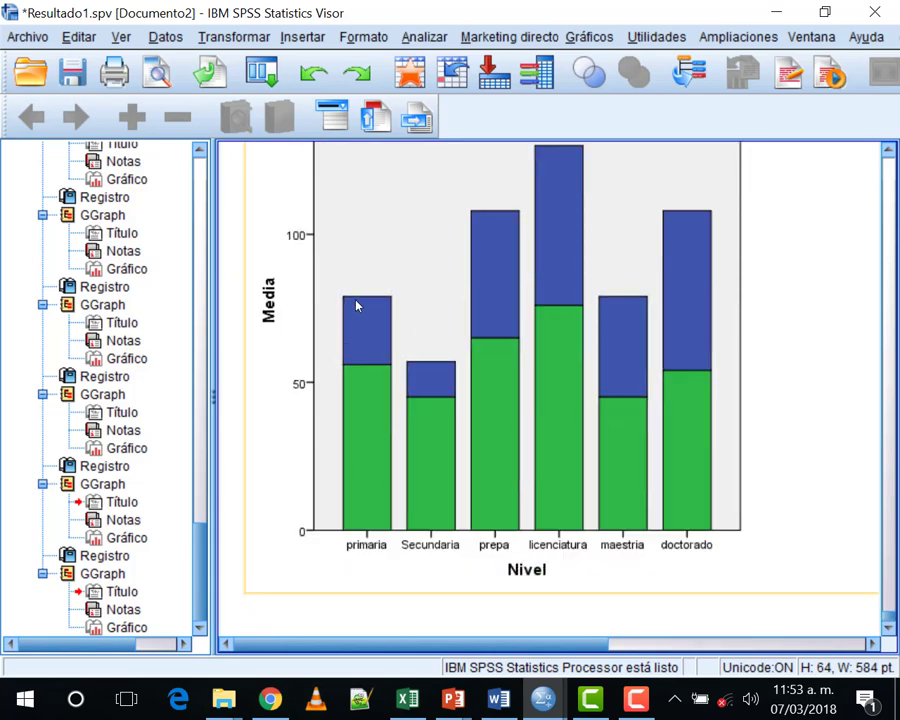
{"action": "scroll", "coordinate": [503, 331], "scroll_direction": "up", "scroll_amount": 1}
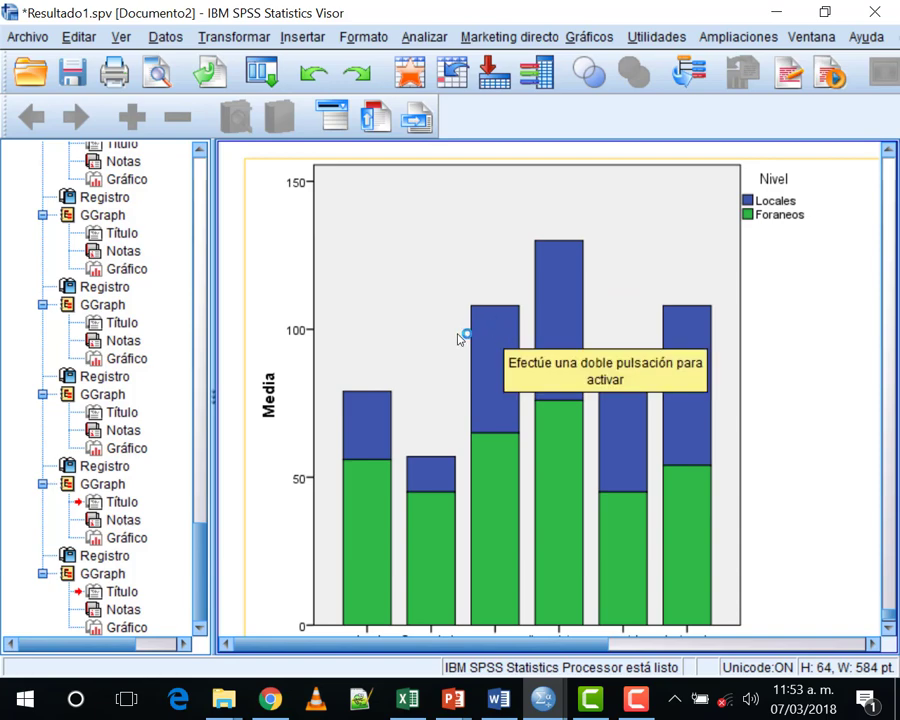
{"action": "scroll", "coordinate": [459, 339], "scroll_direction": "up", "scroll_amount": 5}
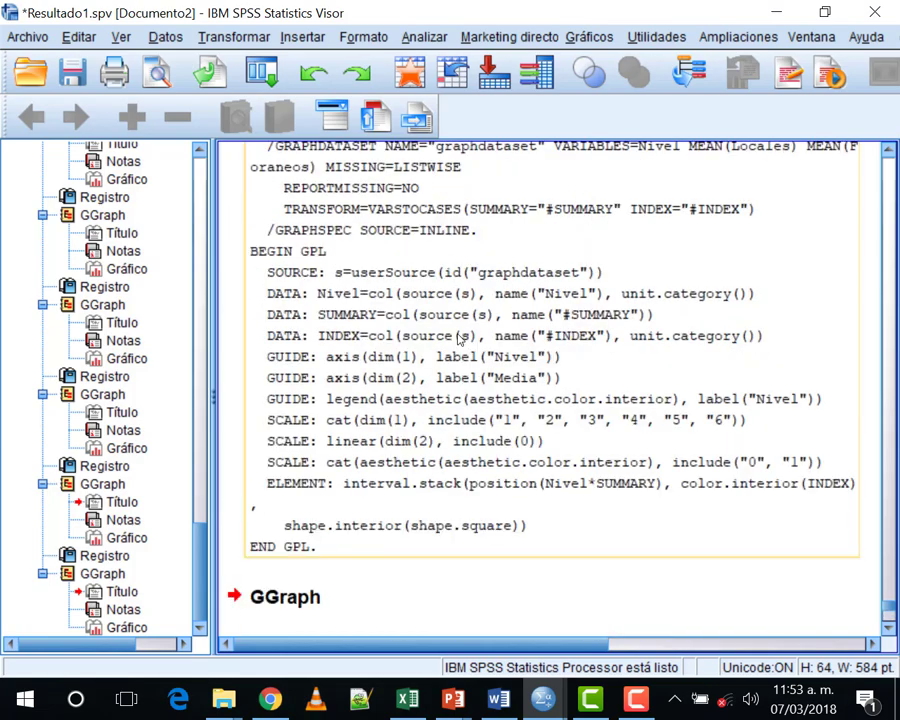
{"action": "scroll", "coordinate": [459, 339], "scroll_direction": "up", "scroll_amount": 3}
{"action": "scroll", "coordinate": [459, 339], "scroll_direction": "down", "scroll_amount": 6}
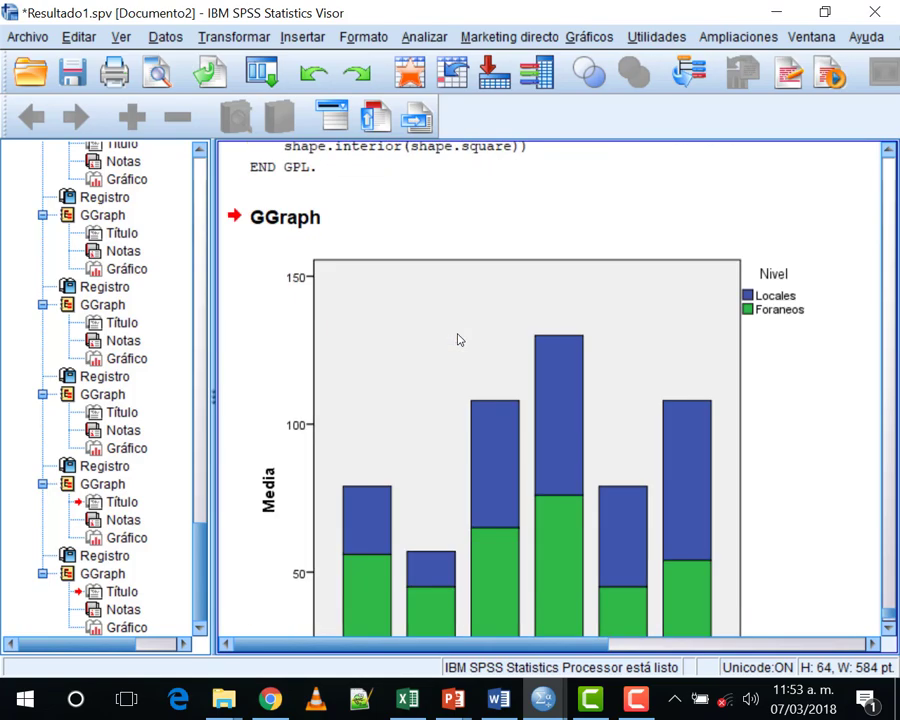
{"action": "scroll", "coordinate": [443, 350], "scroll_direction": "down", "scroll_amount": 2}
{"action": "scroll", "coordinate": [550, 270], "scroll_direction": "up", "scroll_amount": 1}
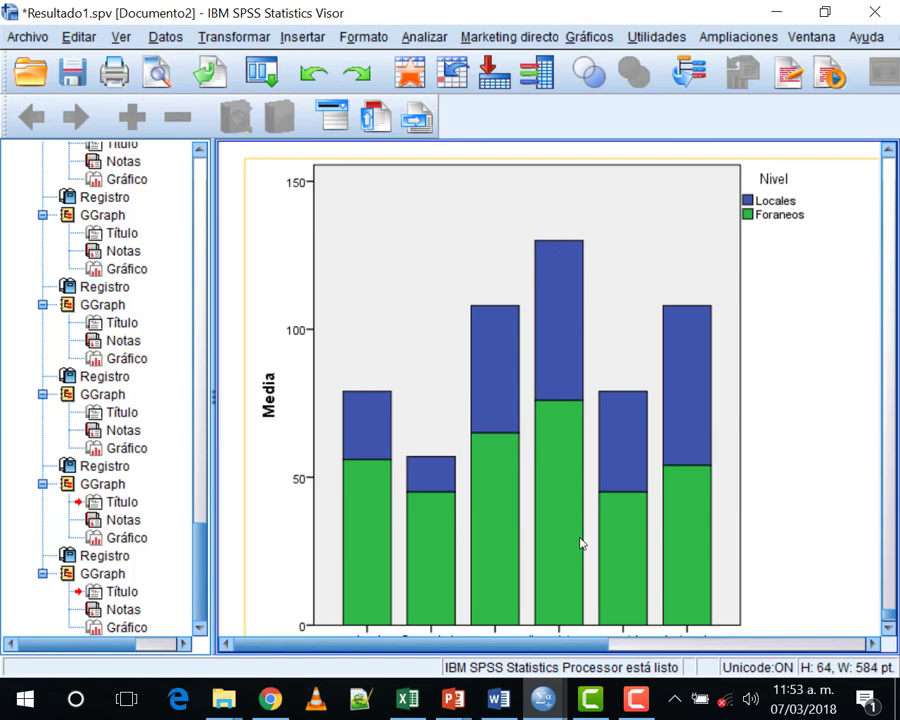
{"action": "scroll", "coordinate": [575, 536], "scroll_direction": "down", "scroll_amount": 1}
{"action": "scroll", "coordinate": [567, 536], "scroll_direction": "up", "scroll_amount": 1}
{"action": "scroll", "coordinate": [586, 454], "scroll_direction": "down", "scroll_amount": 1}
{"action": "scroll", "coordinate": [560, 378], "scroll_direction": "up", "scroll_amount": 1}
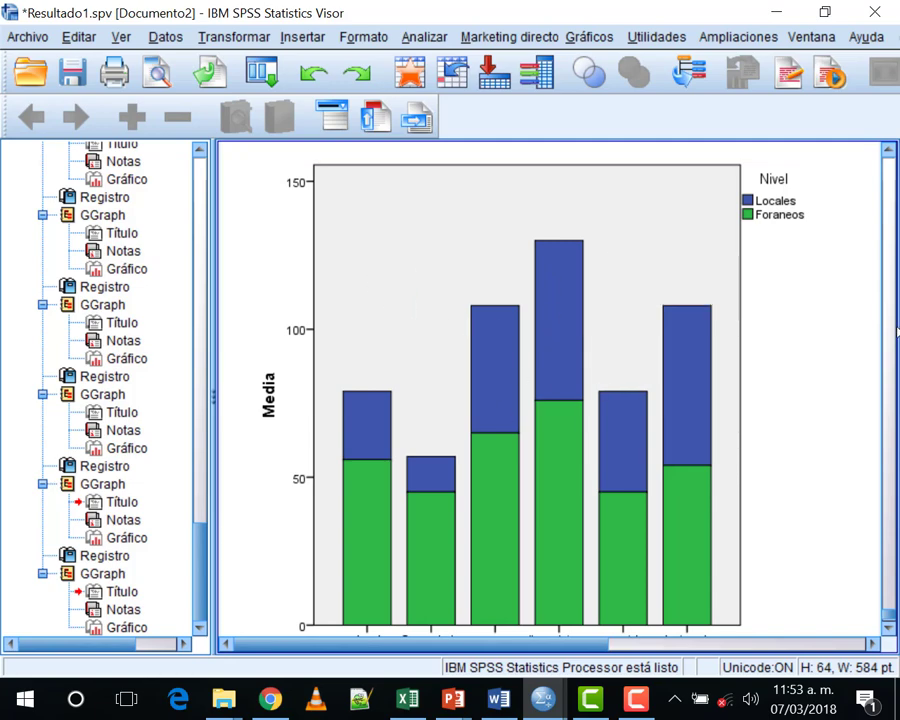
Step: Try to assign Locales and Nivel as the stack color in the chart builder, and close it without generating a chart
{"action": "left_click", "coordinate": [563, 300]}
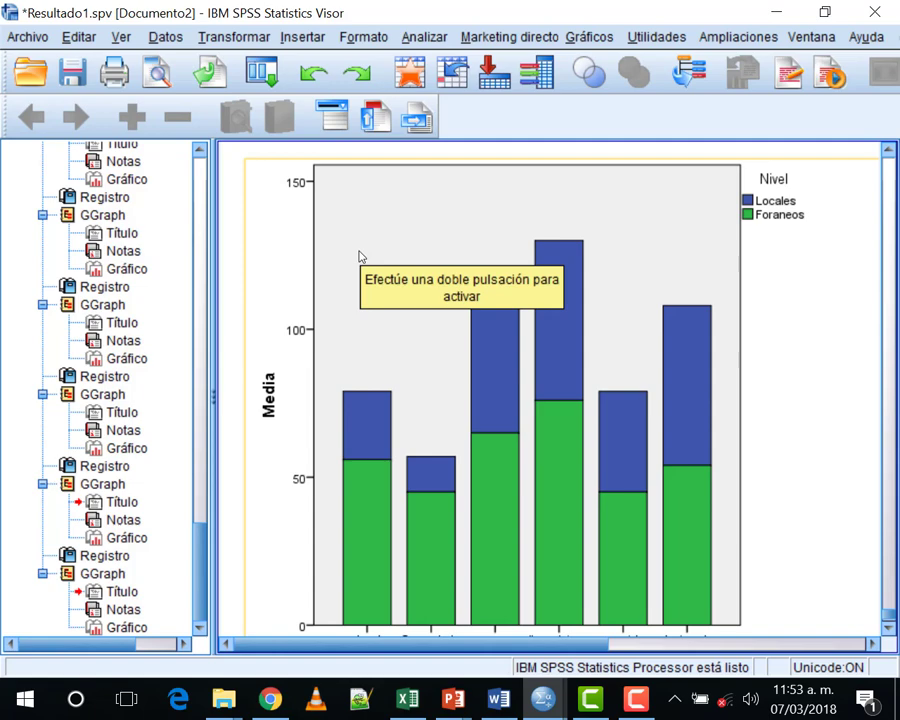
{"action": "left_click", "coordinate": [220, 222]}
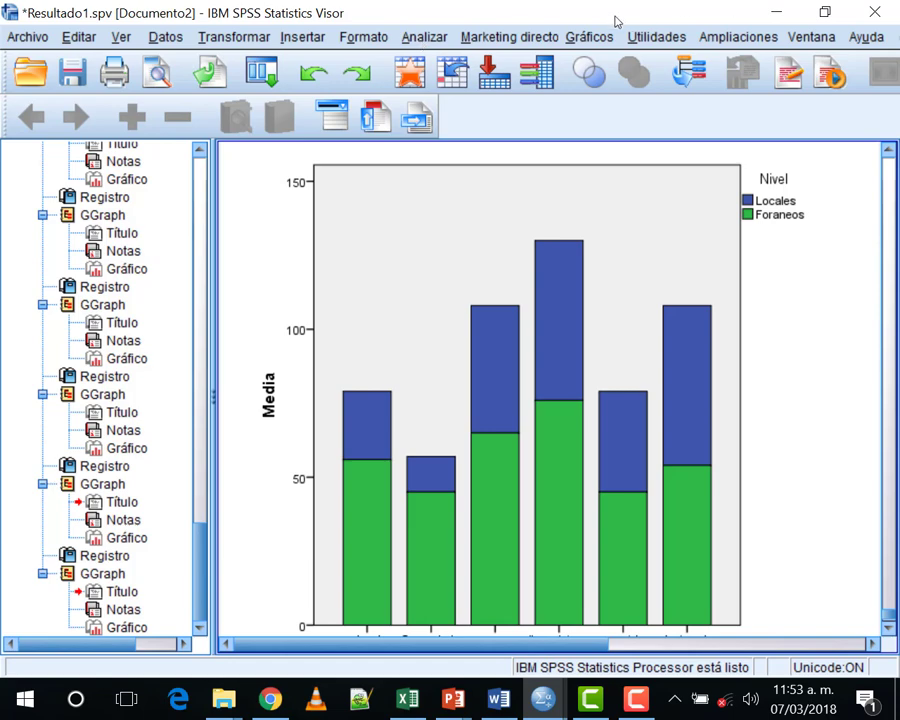
{"action": "key", "text": "alt+g"}
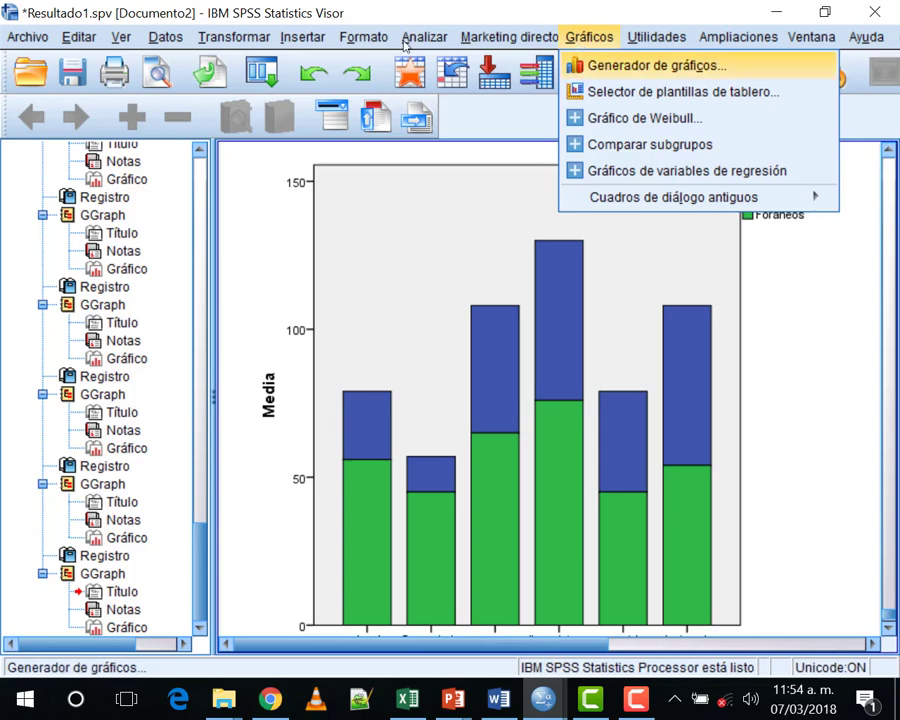
{"action": "left_click", "coordinate": [602, 64]}
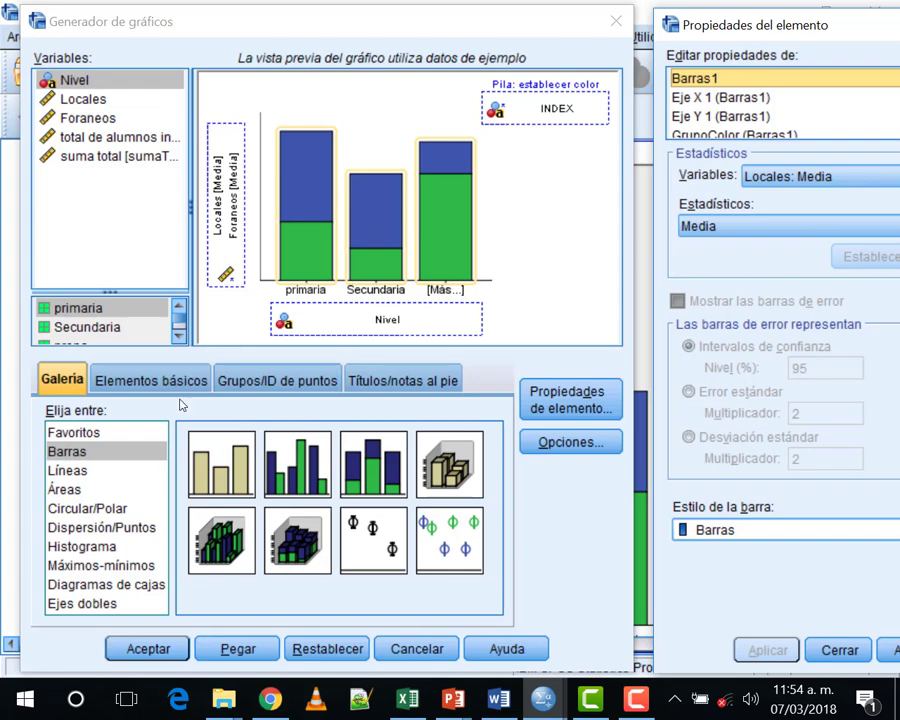
{"action": "left_click_drag", "start_coordinate": [96, 100], "coordinate": [555, 110]}
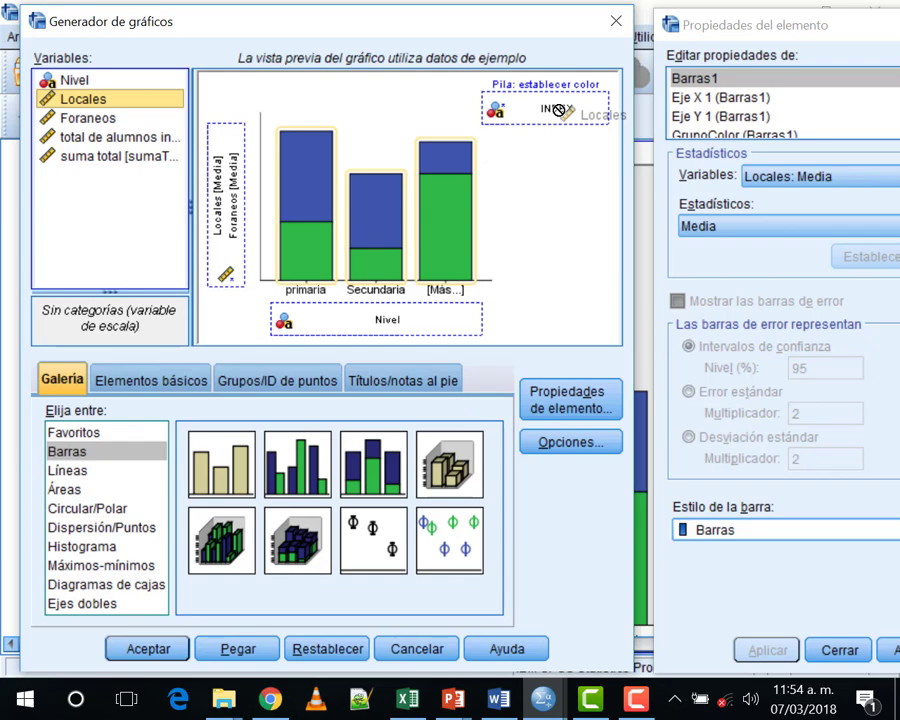
{"action": "left_click_drag", "start_coordinate": [557, 110], "coordinate": [545, 110]}
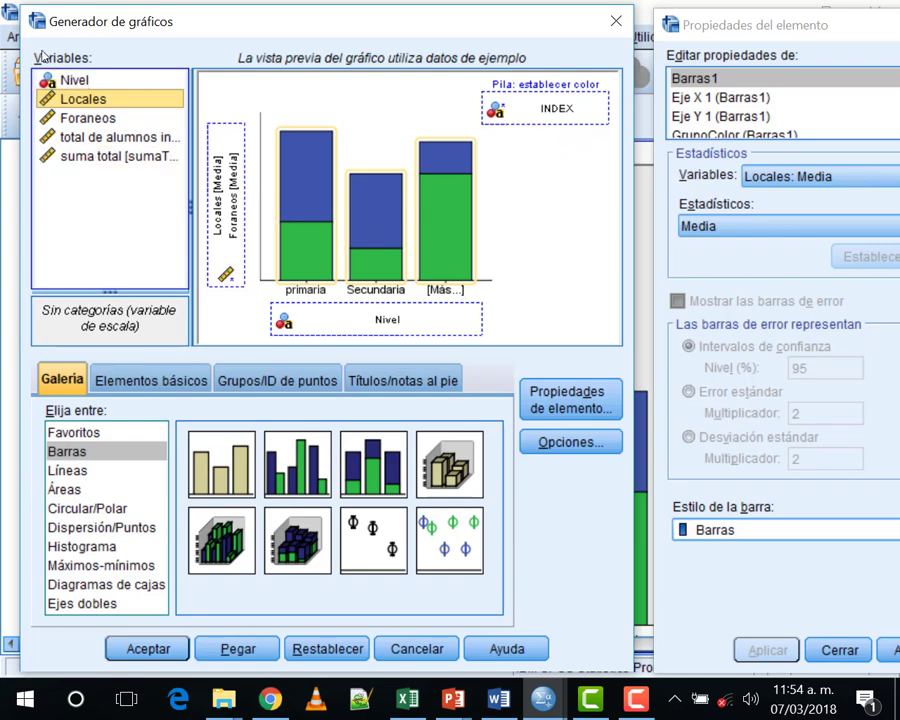
{"action": "left_click", "coordinate": [70, 80]}
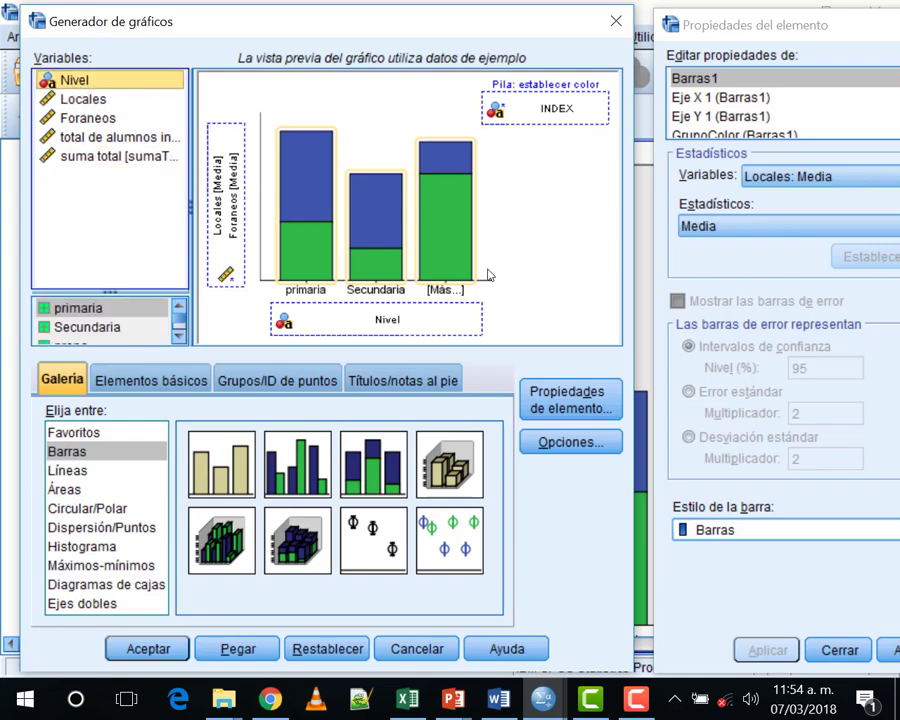
{"action": "left_click", "coordinate": [616, 22]}
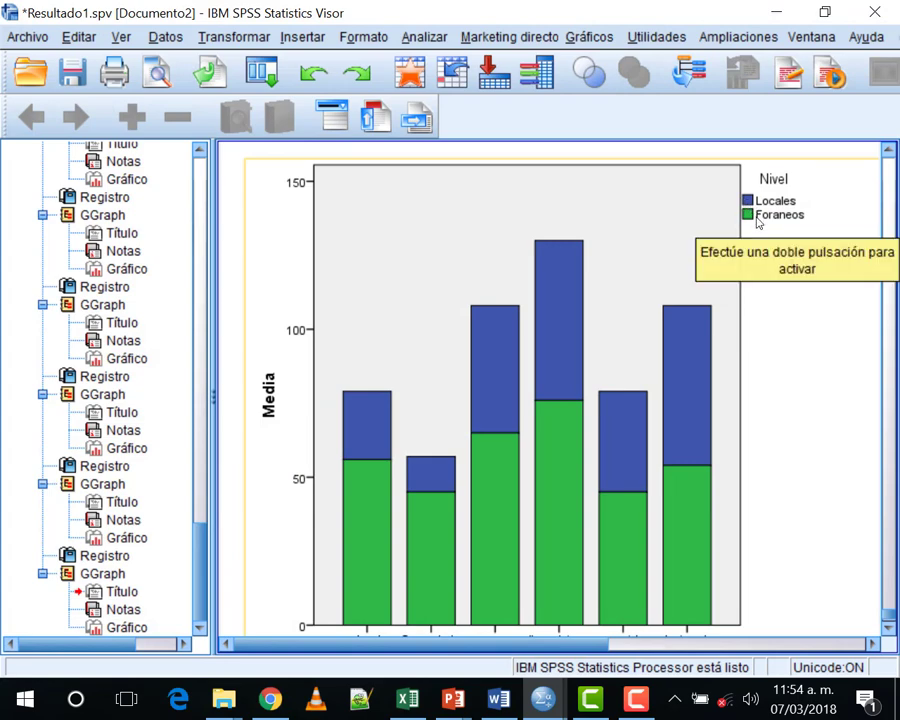
Step: Examine the stacked bar chart's legend, level labels and syntax, along with the chart types offered by the legacy dialogs
{"action": "scroll", "coordinate": [801, 417], "scroll_direction": "down", "scroll_amount": 2}
{"action": "scroll", "coordinate": [807, 448], "scroll_direction": "up", "scroll_amount": 2}
{"action": "scroll", "coordinate": [807, 448], "scroll_direction": "down", "scroll_amount": 2}
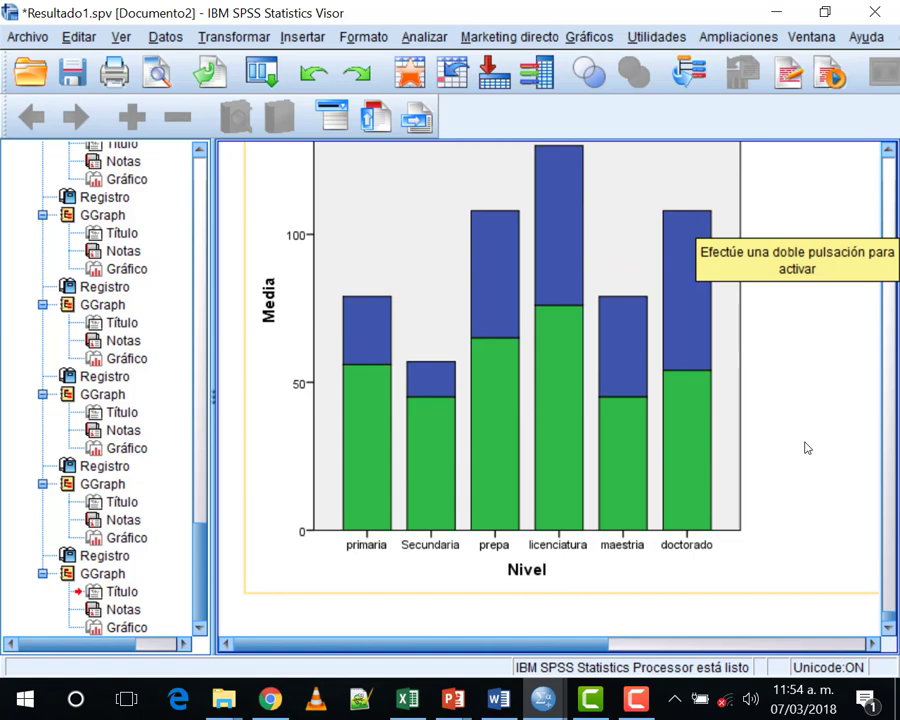
{"action": "scroll", "coordinate": [807, 448], "scroll_direction": "up", "scroll_amount": 2}
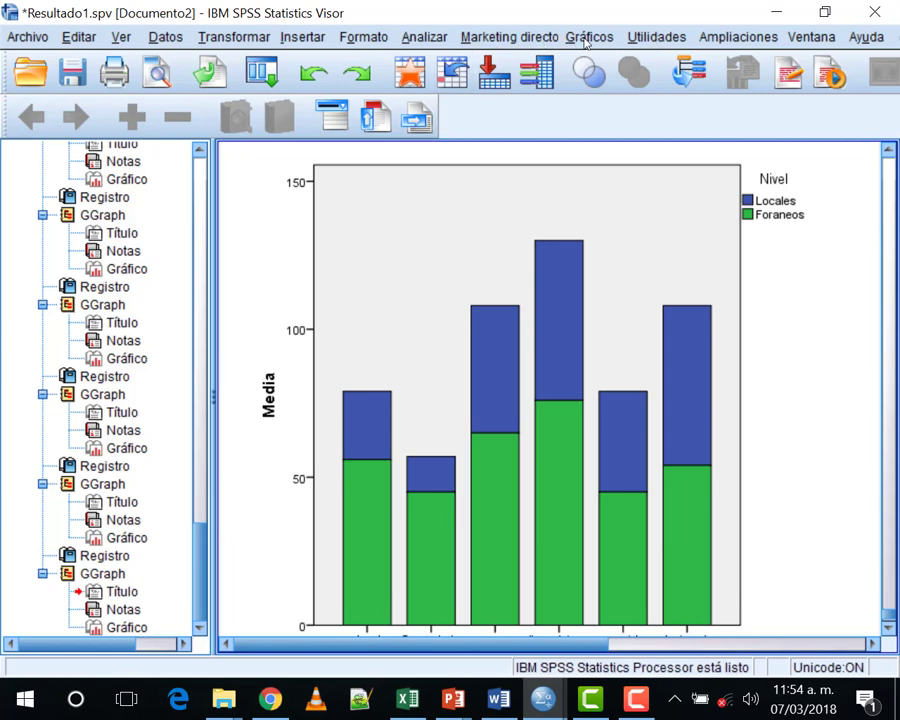
{"action": "key", "text": "alt+g"}
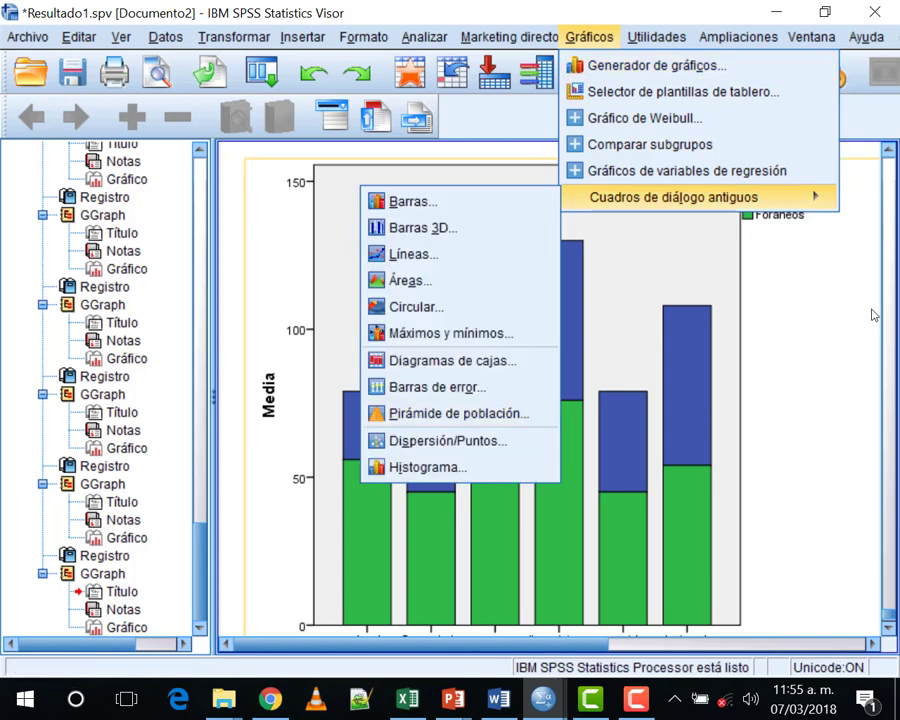
{"action": "left_click", "coordinate": [676, 190]}
{"action": "scroll", "coordinate": [508, 281], "scroll_direction": "up", "scroll_amount": 3}
{"action": "scroll", "coordinate": [508, 281], "scroll_direction": "up", "scroll_amount": 3}
{"action": "left_click", "coordinate": [514, 394]}
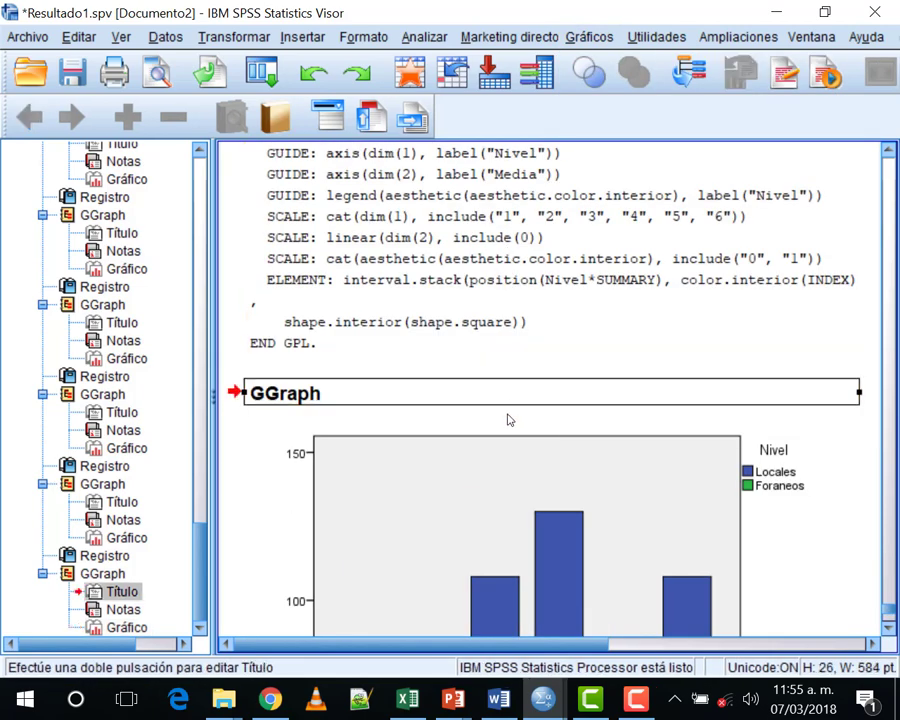
{"action": "scroll", "coordinate": [506, 418], "scroll_direction": "down", "scroll_amount": 9}
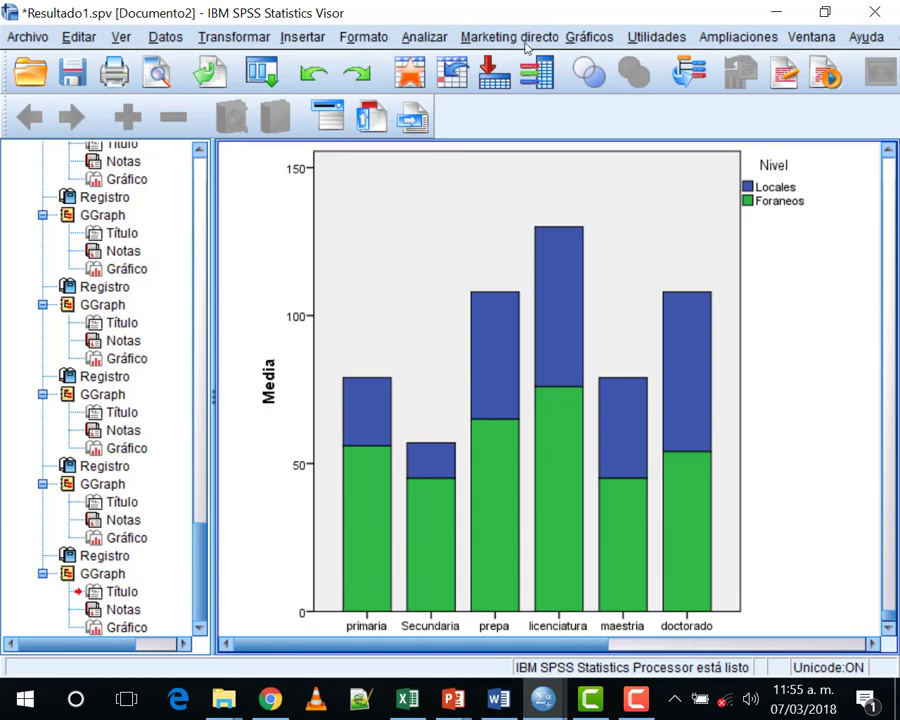
Step: Review the grouping and title/footnote options of the stacked chart in the chart builder and close it without changes
{"action": "key", "text": "alt+g"}
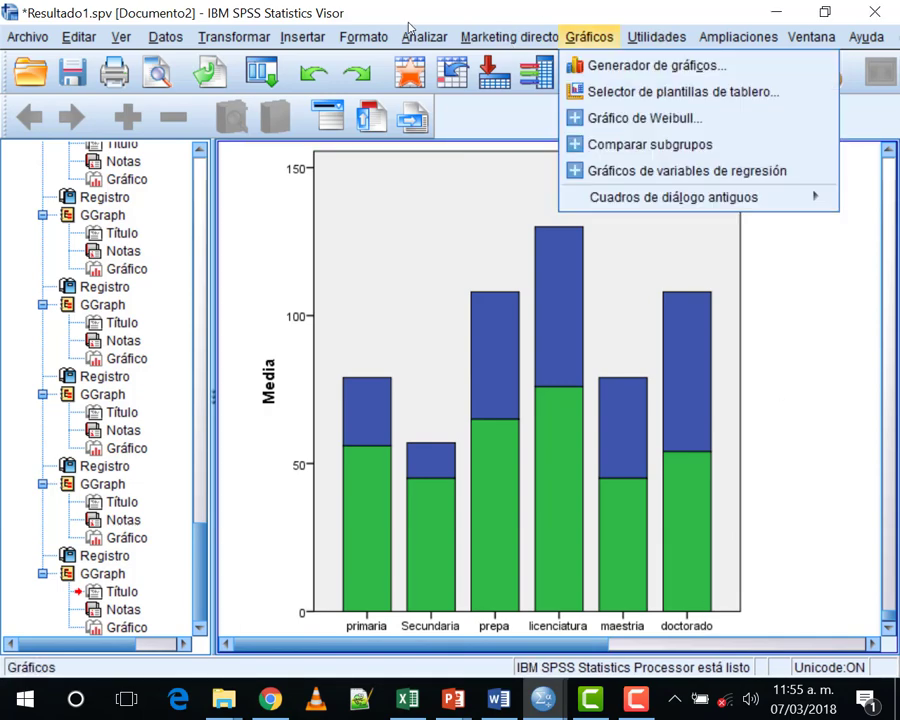
{"action": "key", "text": "Down"}
{"action": "key", "text": "Return"}
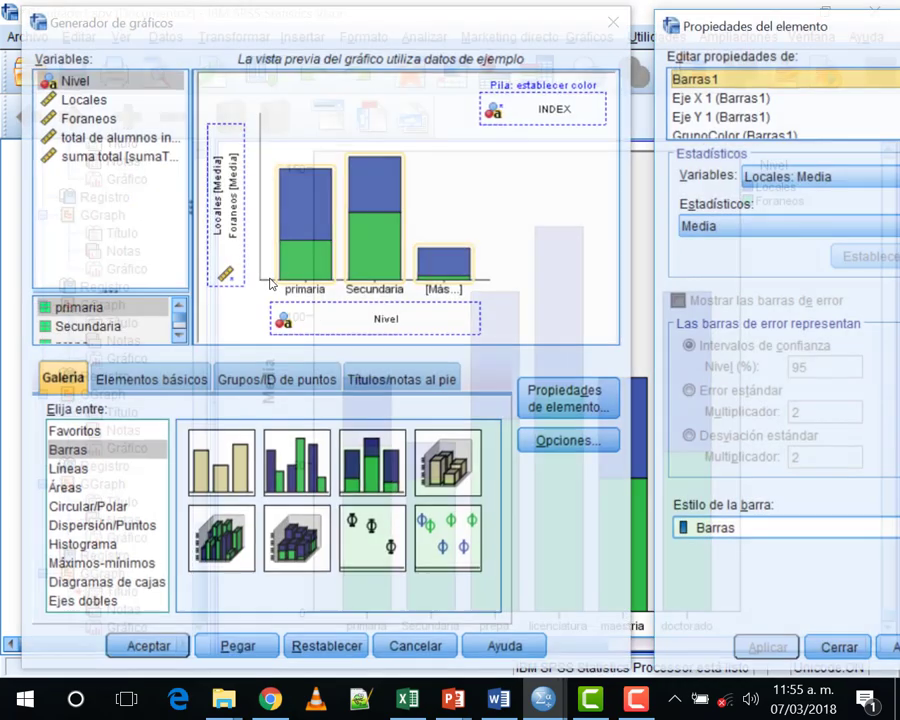
{"action": "left_click", "coordinate": [282, 382]}
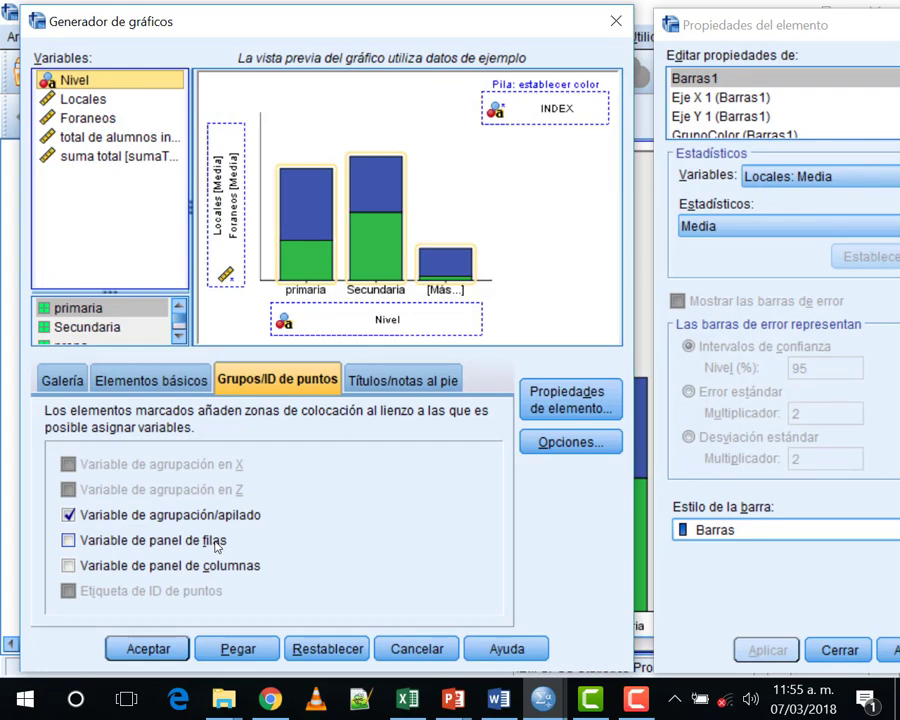
{"action": "key", "text": "Right"}
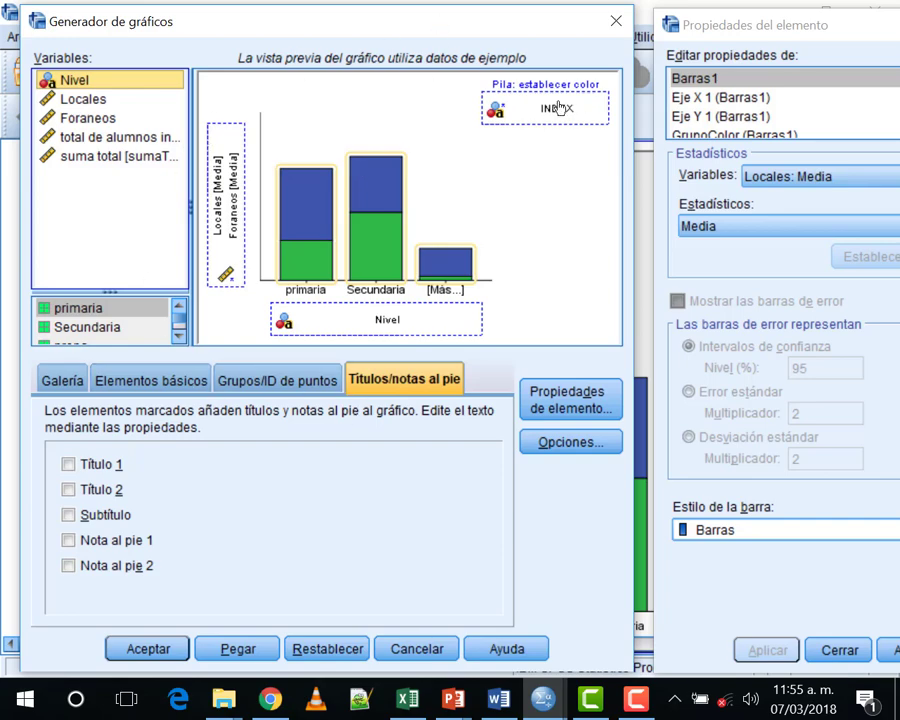
{"action": "key", "text": "Return"}
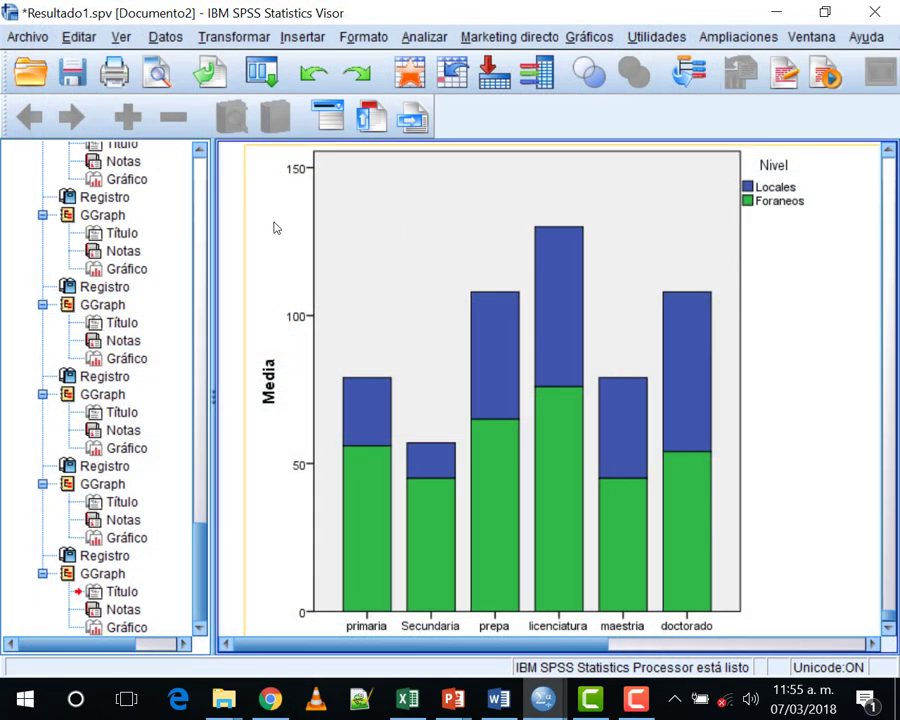
Step: Open the stacked bar chart for editing and add grid lines at major ticks only (Sólo marcas principales)
{"action": "double_click", "coordinate": [275, 226]}
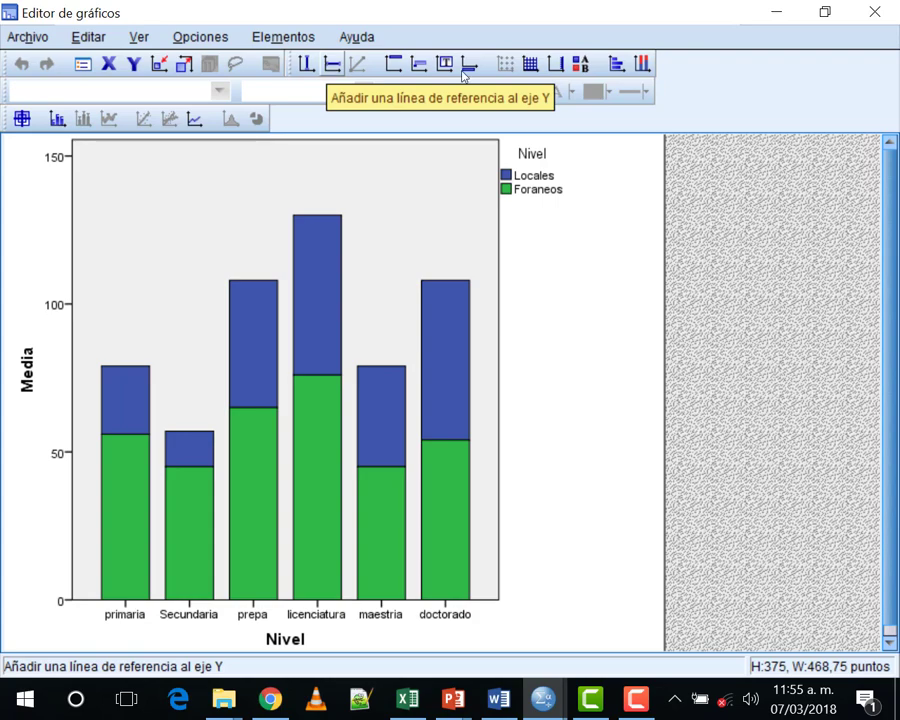
{"action": "left_click", "coordinate": [540, 60]}
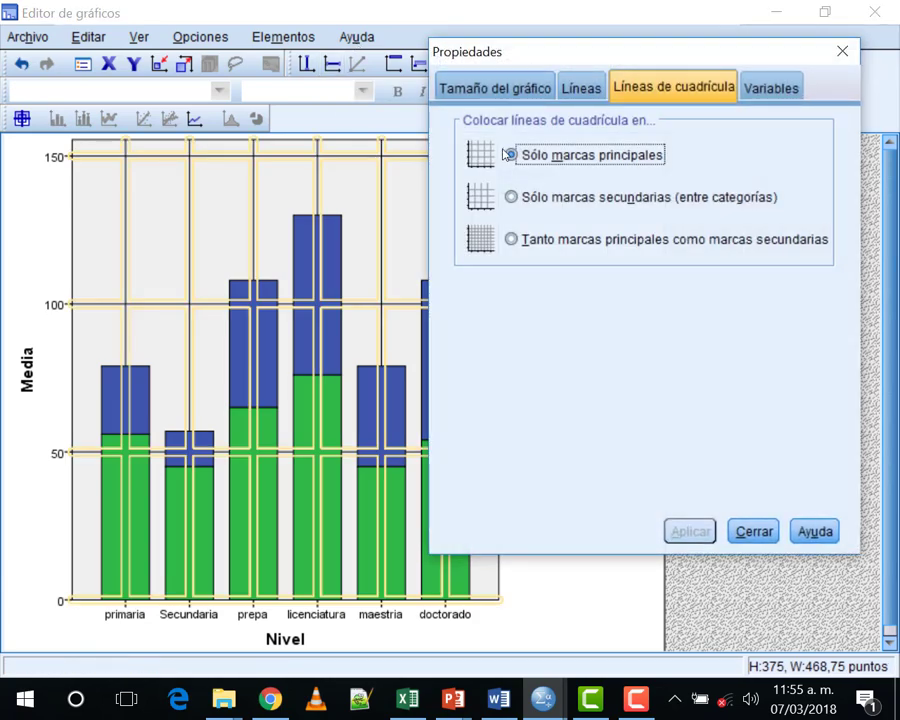
{"action": "left_click", "coordinate": [584, 200]}
{"action": "left_click", "coordinate": [560, 155]}
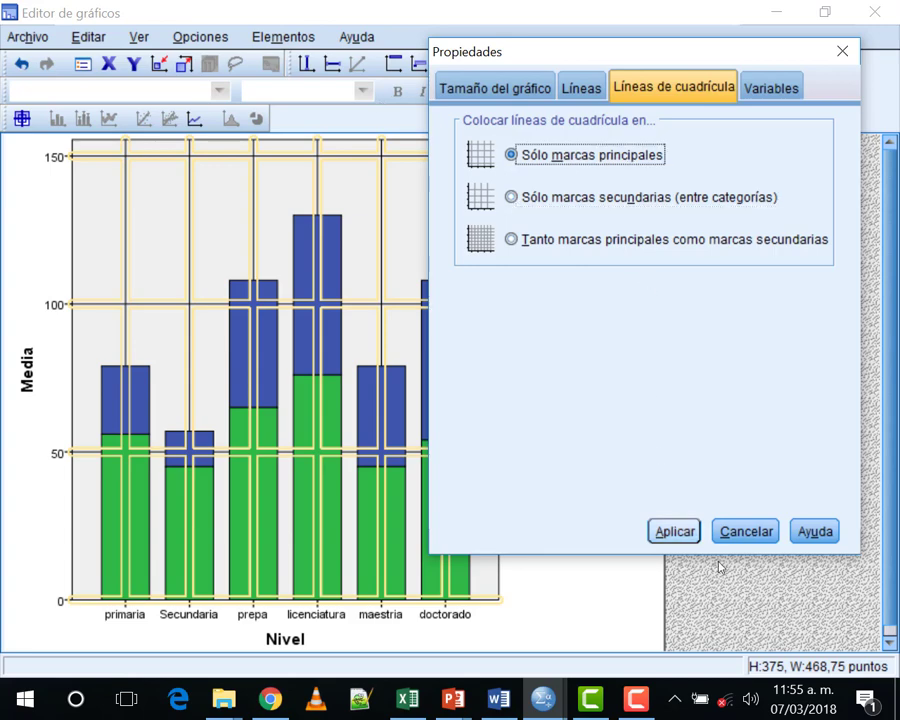
{"action": "left_click", "coordinate": [676, 533]}
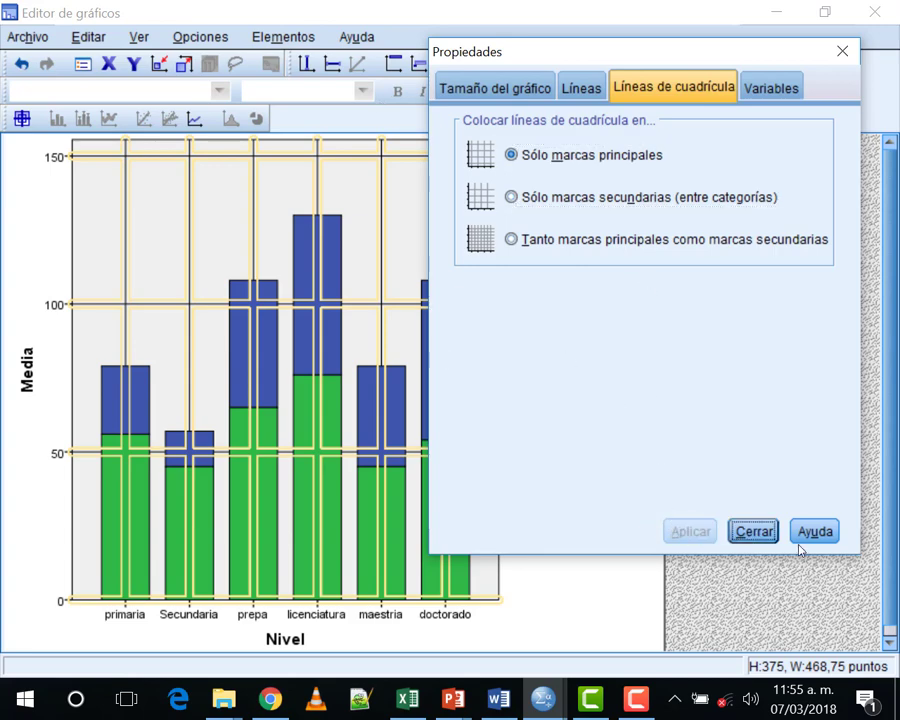
{"action": "key", "text": "Escape"}
{"action": "left_click", "coordinate": [400, 234]}
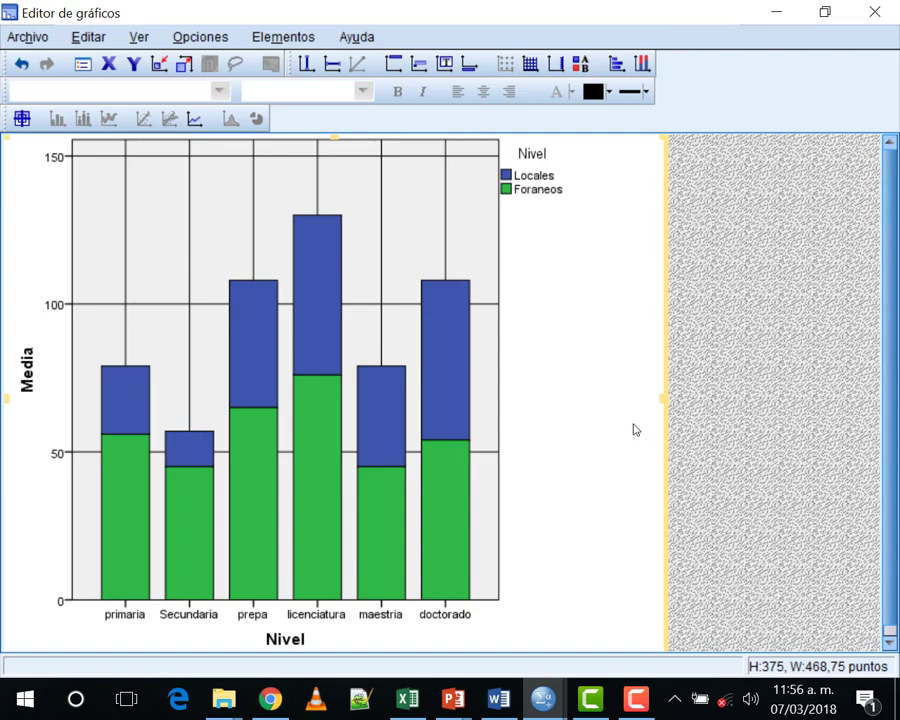
Step: Insert a text box above the bars in the plot area, keeping its default text "Cuadro de texto"
{"action": "left_click", "coordinate": [444, 63]}
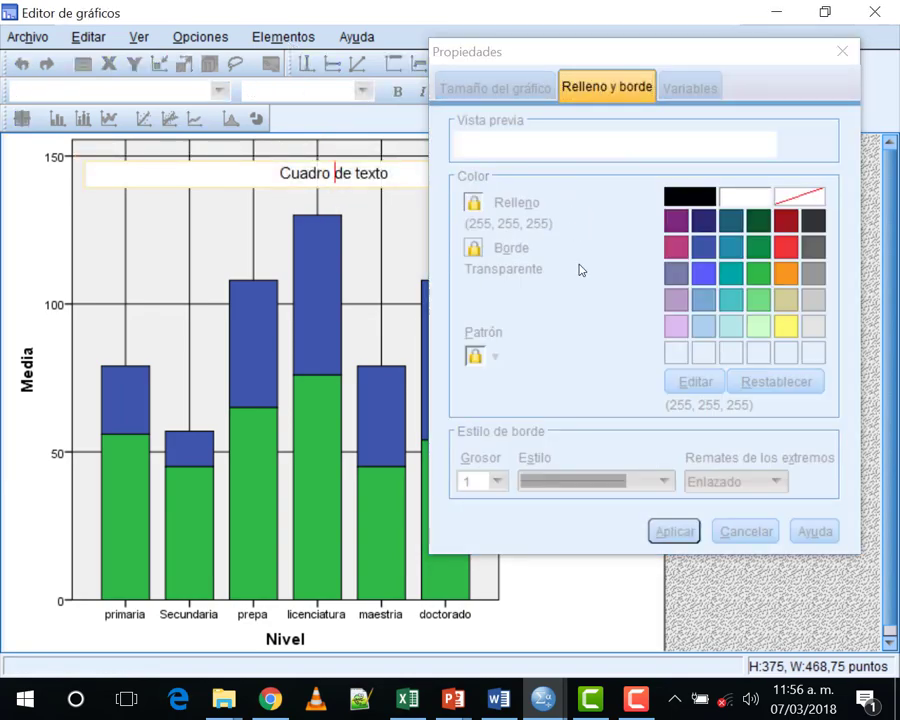
{"action": "left_click", "coordinate": [843, 53]}
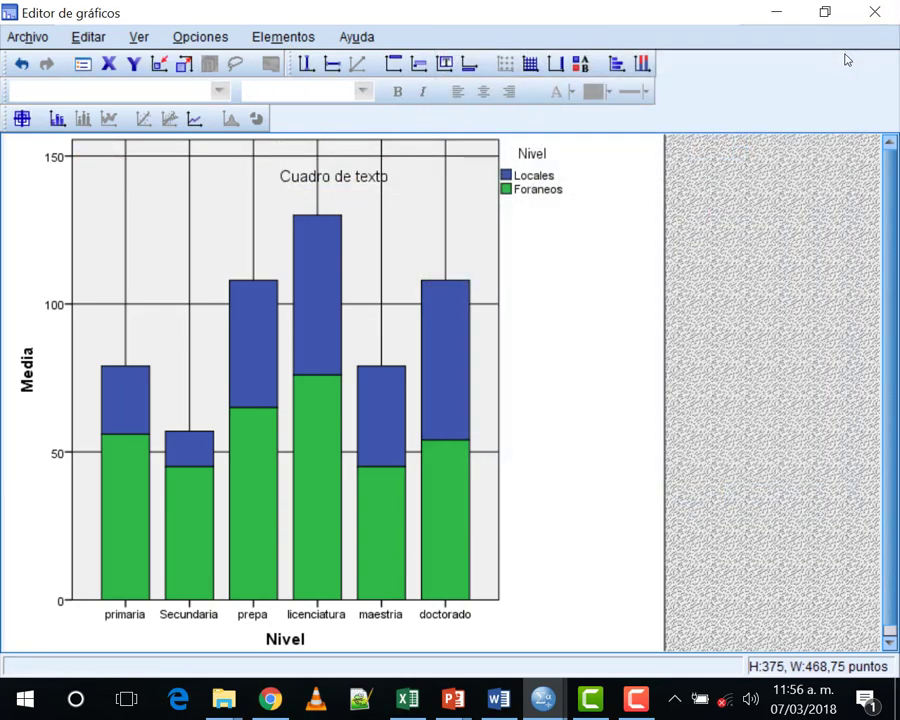
{"action": "left_click", "coordinate": [350, 176]}
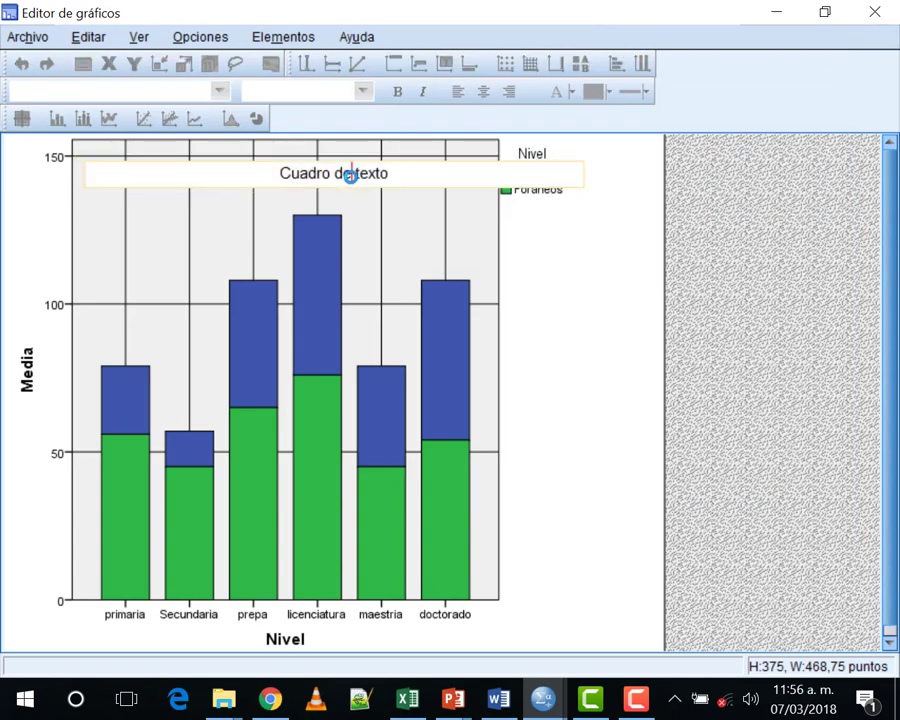
{"action": "left_click", "coordinate": [570, 210]}
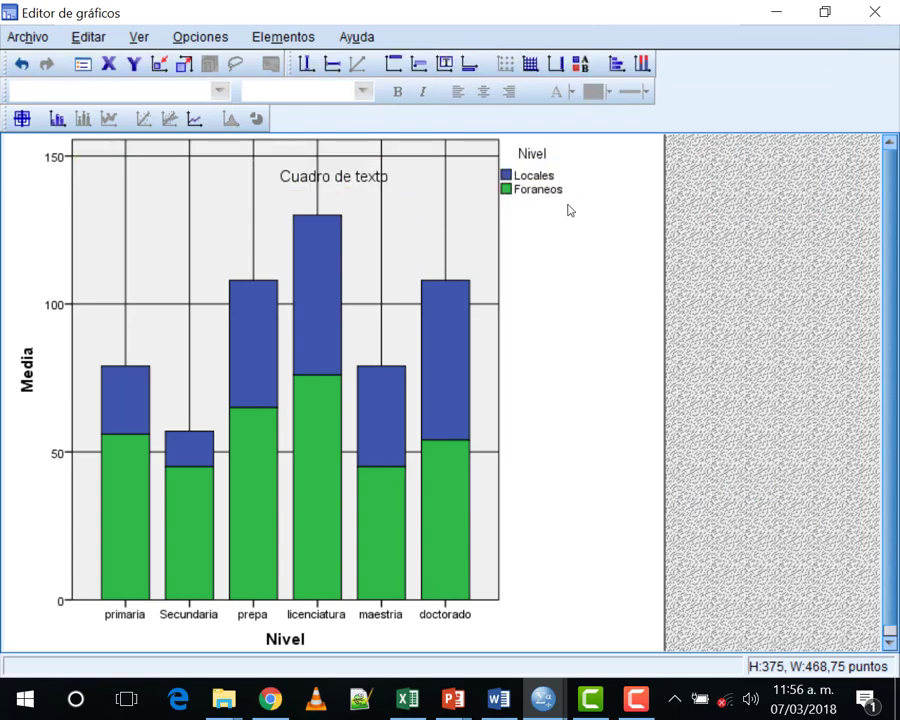
{"action": "left_click", "coordinate": [345, 158]}
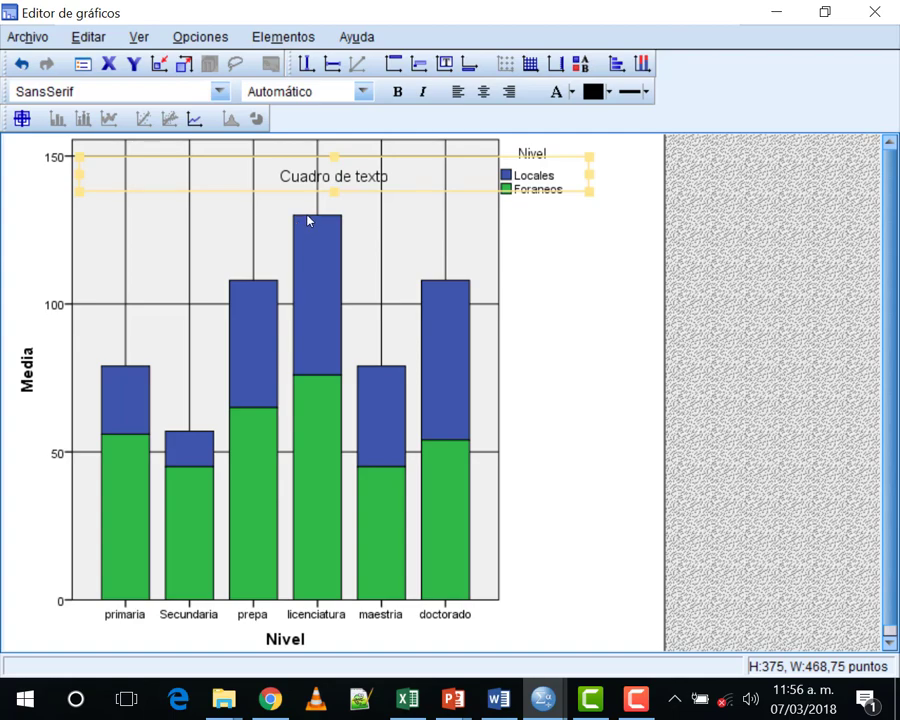
{"action": "left_click", "coordinate": [309, 174]}
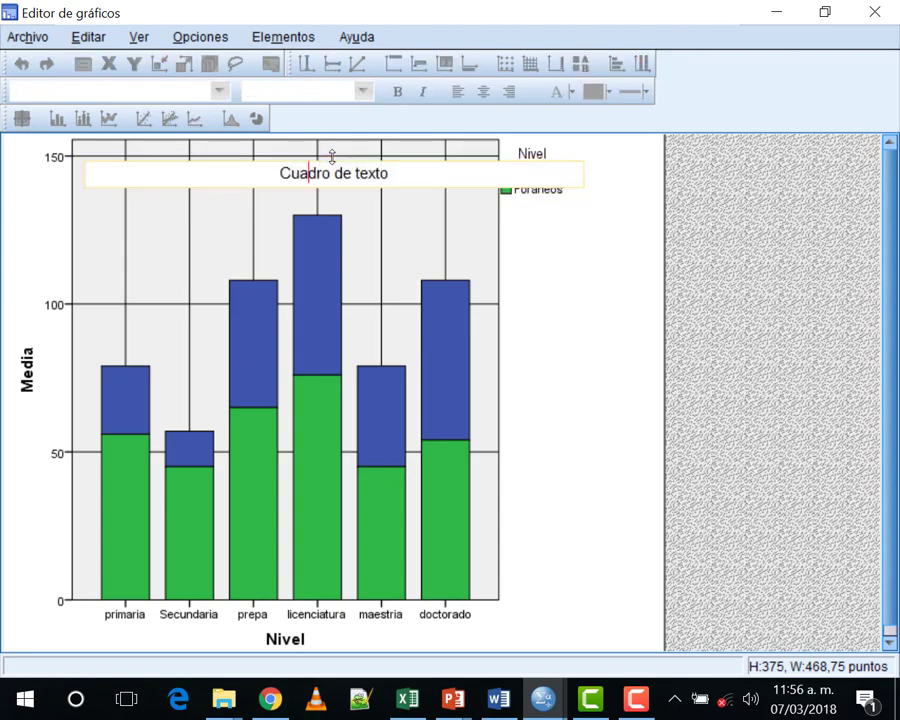
{"action": "left_click", "coordinate": [404, 185]}
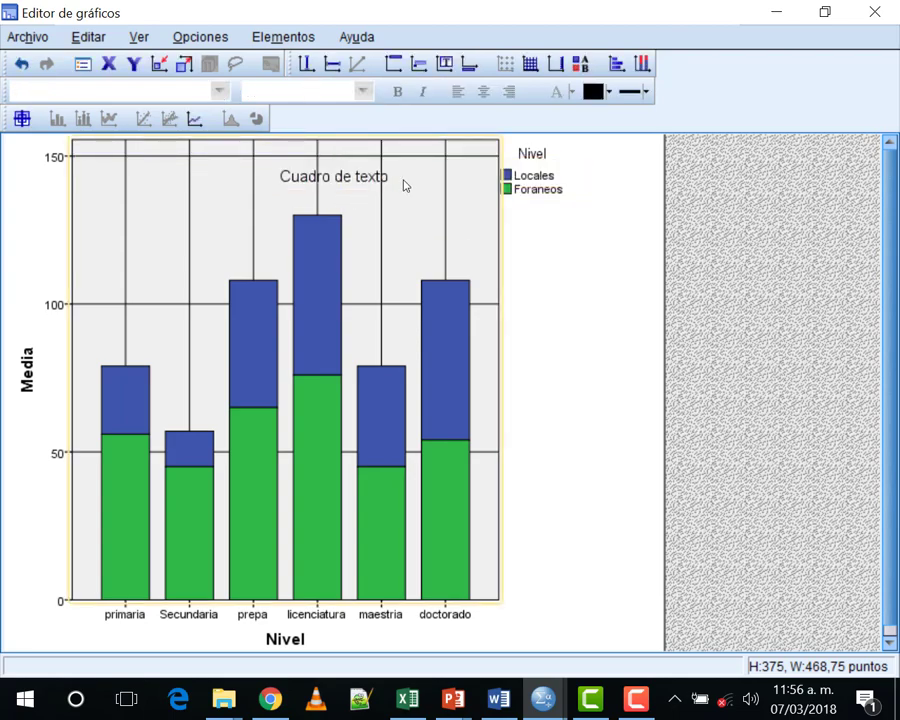
{"action": "left_click", "coordinate": [404, 185]}
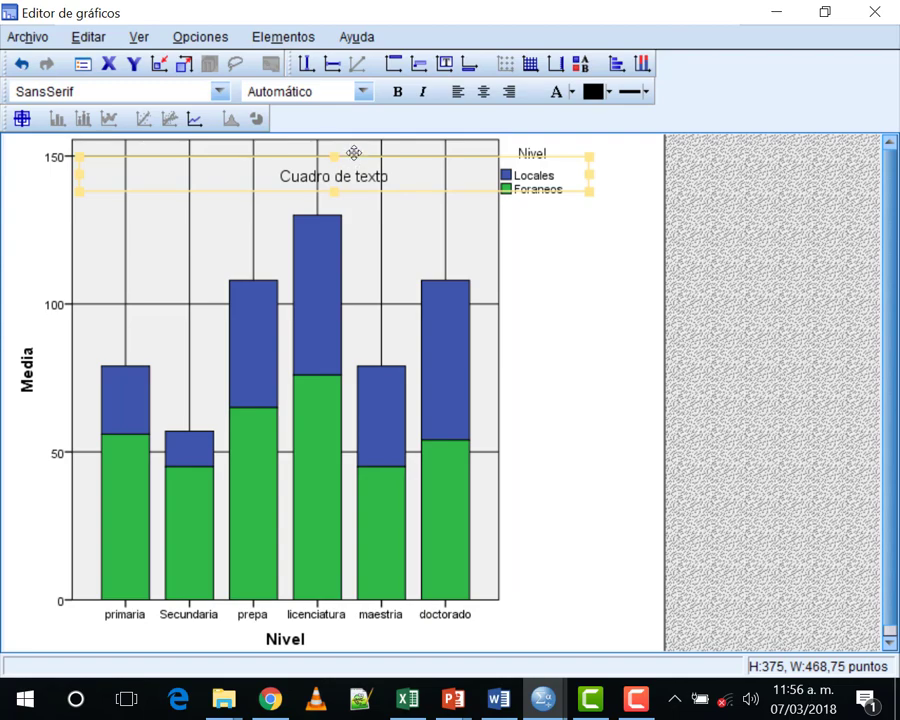
Step: Add a reference line to the Y axis and set its position to 110
{"action": "left_click", "coordinate": [333, 65]}
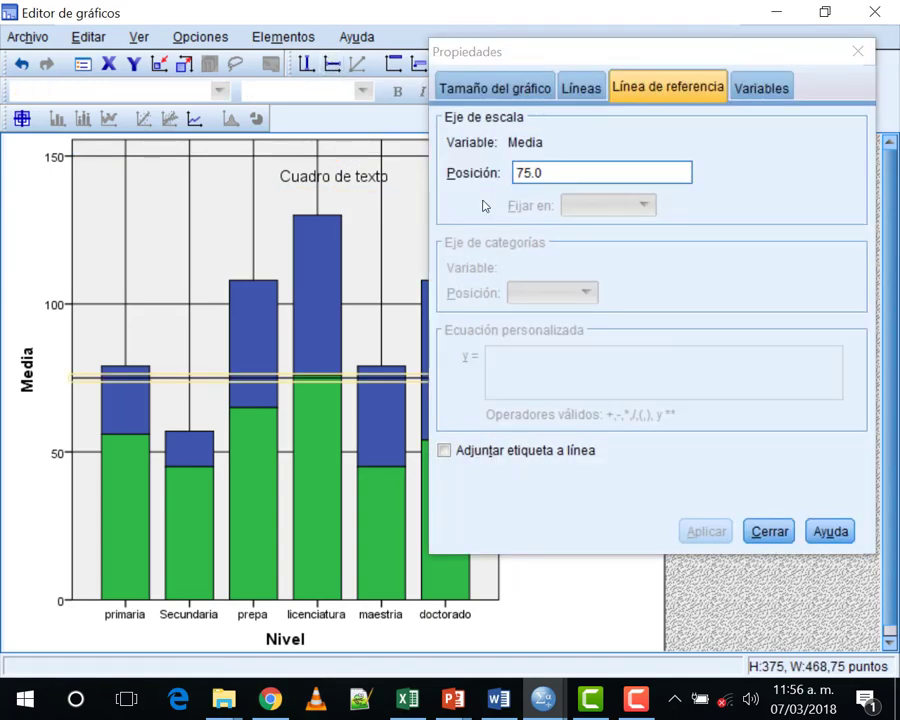
{"action": "left_click", "coordinate": [569, 170]}
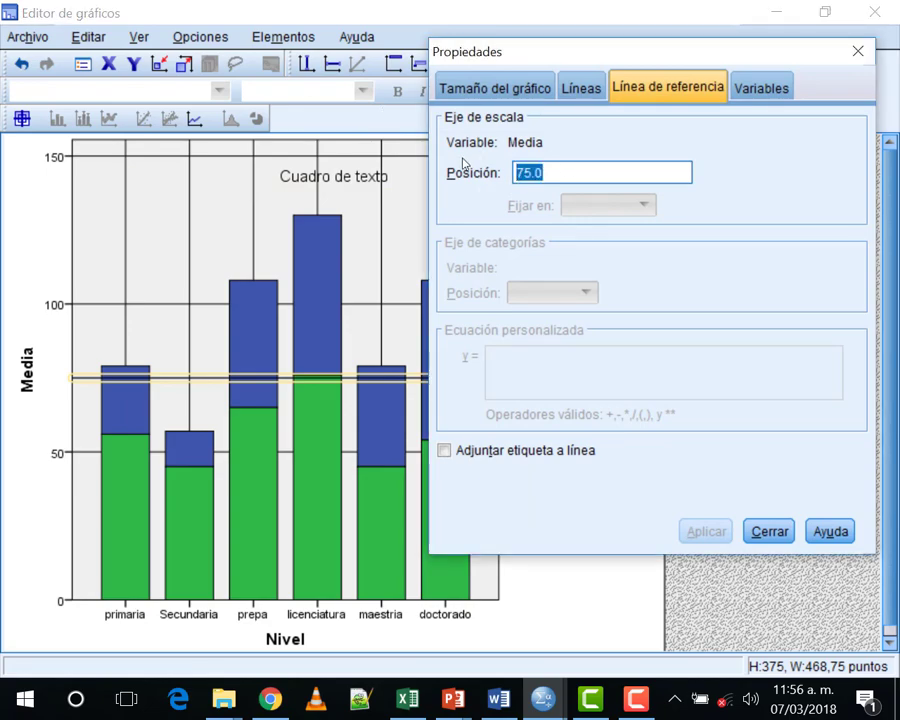
{"action": "type", "text": "1000"}
{"action": "key", "text": "BackSpace"}
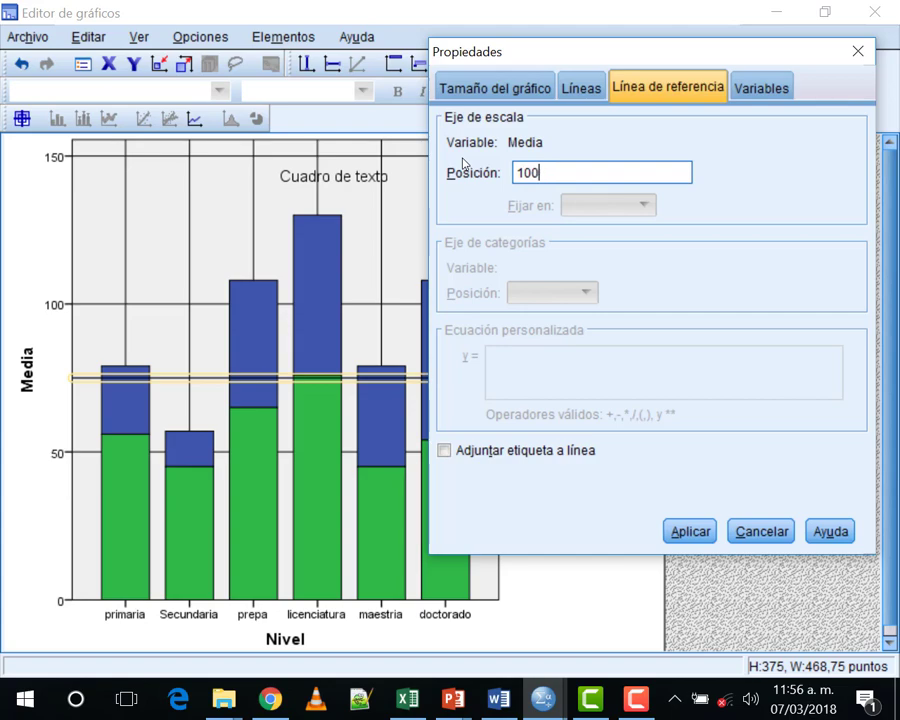
{"action": "key", "text": "BackSpace"}
{"action": "key", "text": "BackSpace"}
{"action": "type", "text": "10"}
{"action": "left_click", "coordinate": [692, 533]}
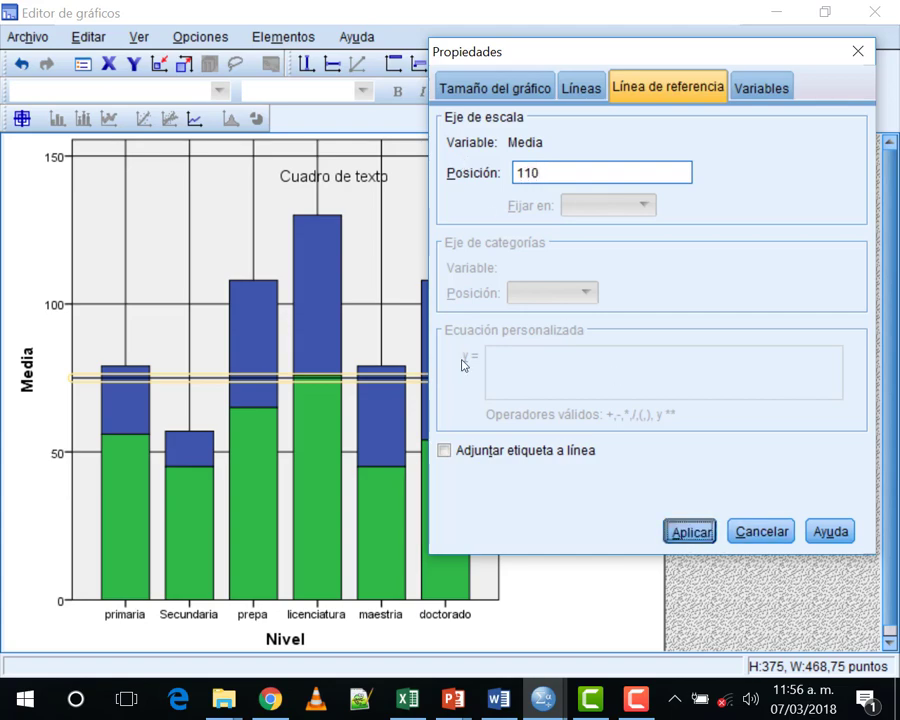
Step: Apply the reference line at 110 and show the Media values as data labels on the stacked bars
{"action": "key", "text": "Return"}
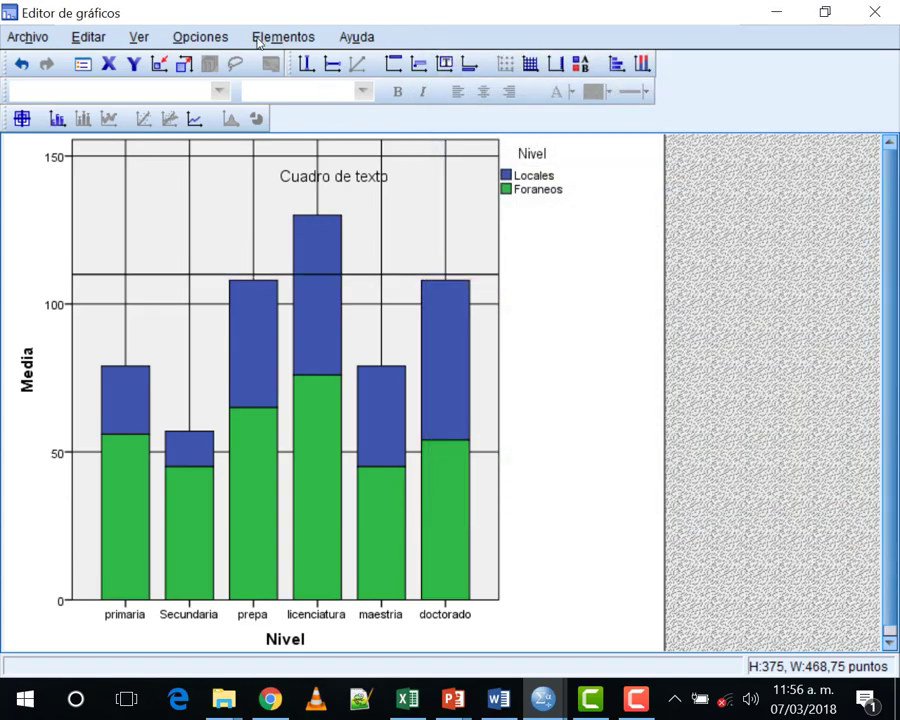
{"action": "left_click", "coordinate": [55, 116]}
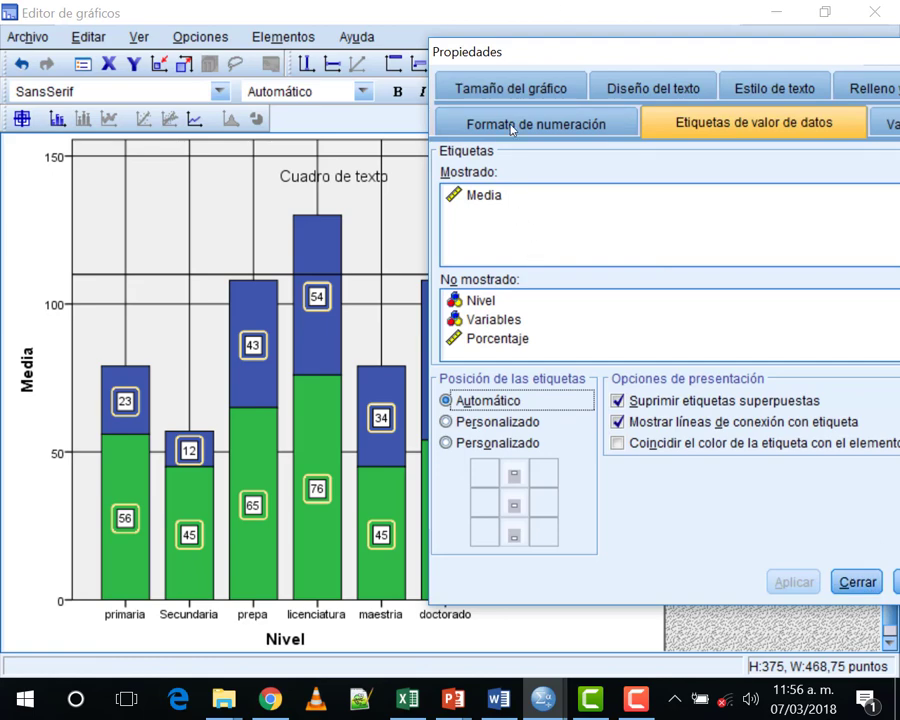
{"action": "left_click_drag", "start_coordinate": [510, 59], "coordinate": [344, 52]}
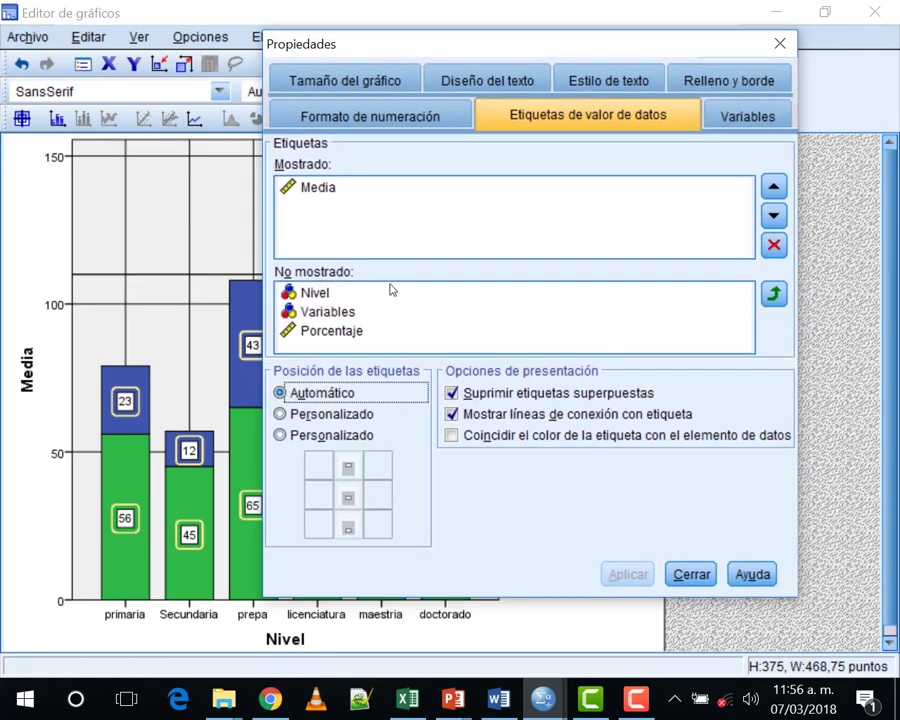
{"action": "left_click", "coordinate": [691, 574]}
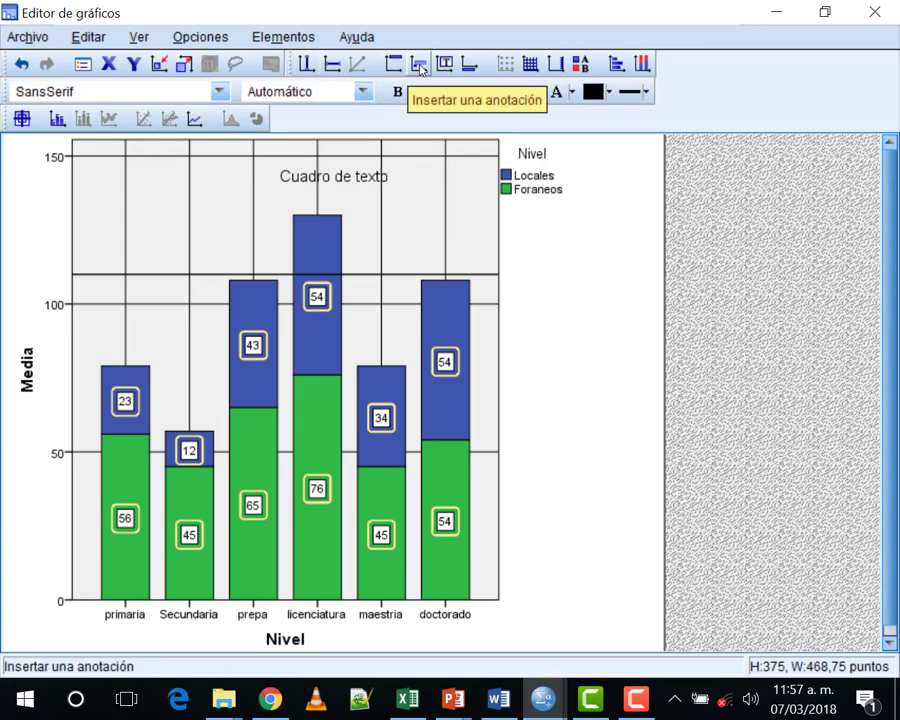
Step: Hide the data labels on the stacked bars and show them again with the Media values, leaving the bars selected
{"action": "double_click", "coordinate": [268, 8]}
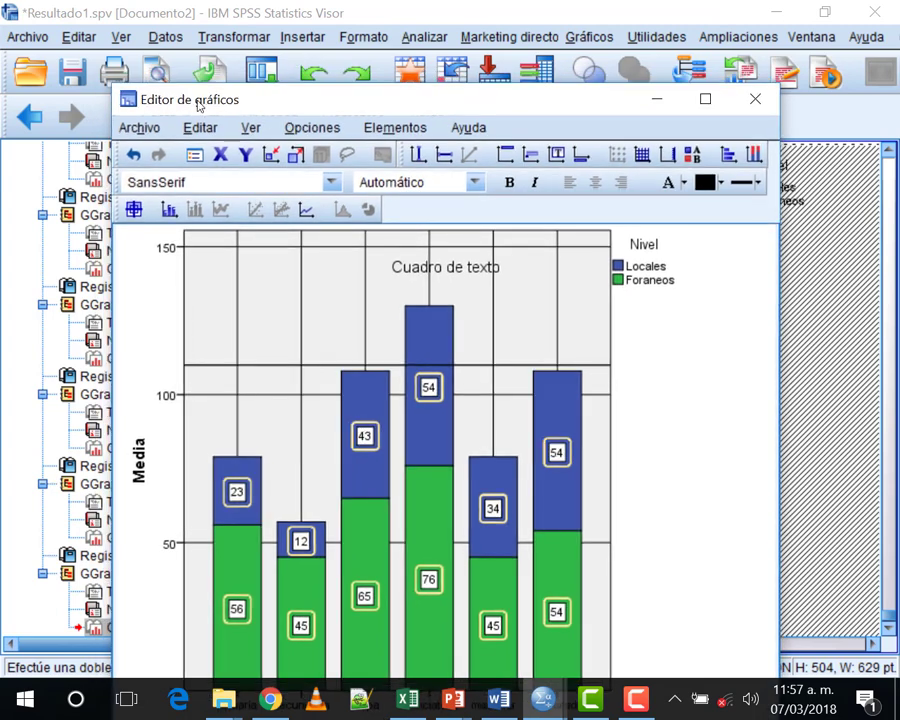
{"action": "left_click_drag", "start_coordinate": [197, 107], "coordinate": [224, 6]}
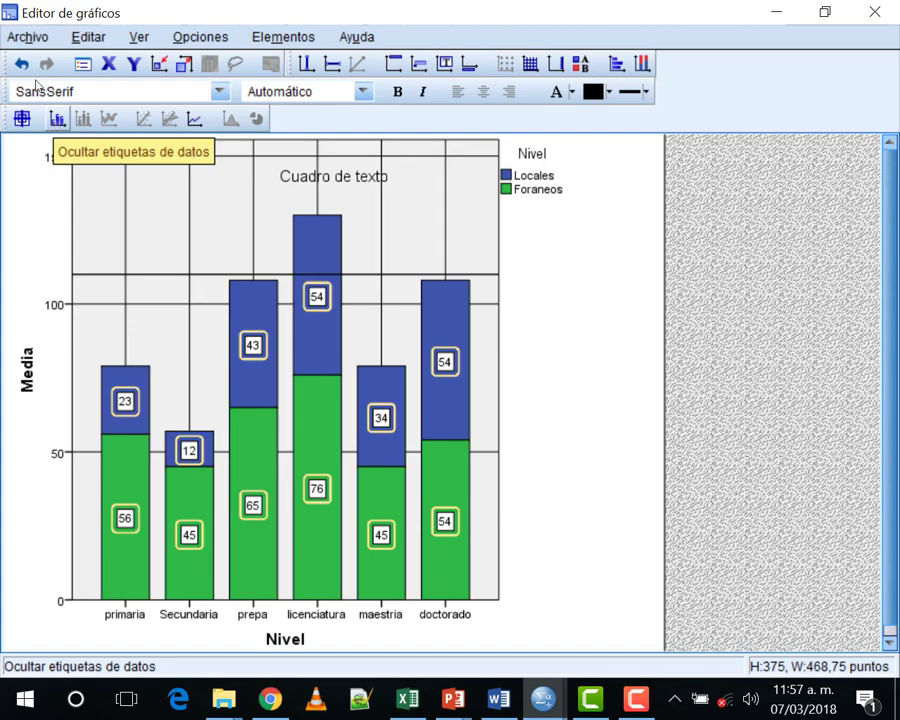
{"action": "left_click", "coordinate": [56, 121]}
{"action": "left_click", "coordinate": [56, 121]}
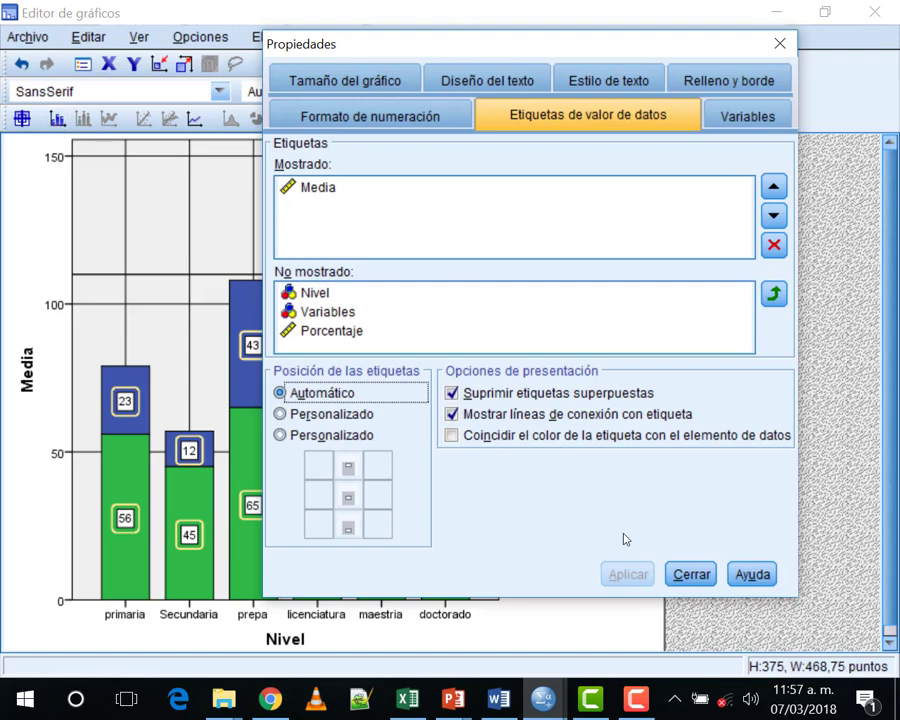
{"action": "left_click", "coordinate": [690, 574]}
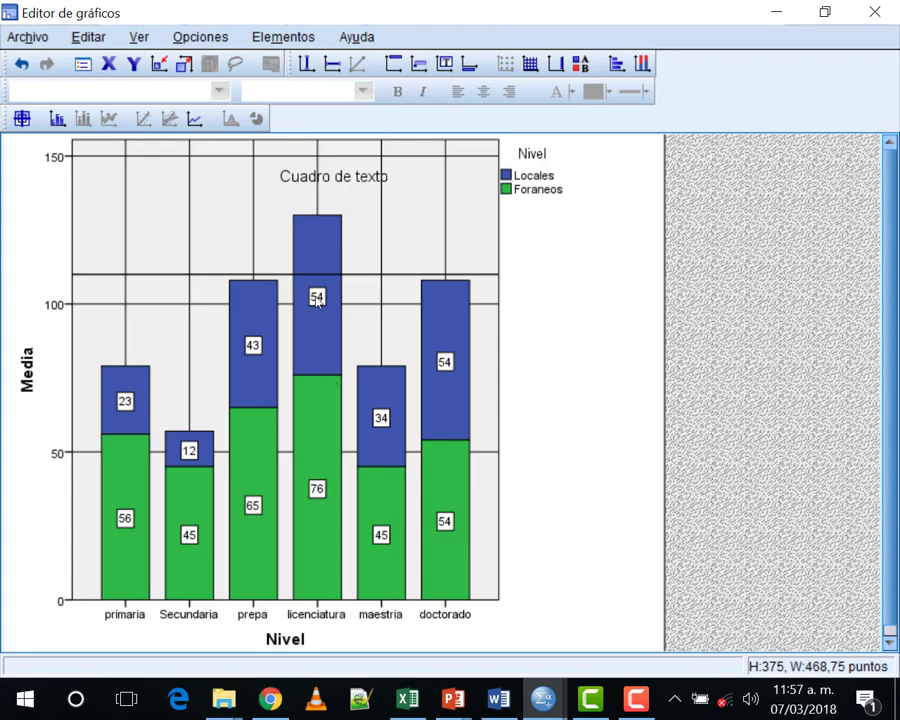
{"action": "key", "text": "ctrl+a"}
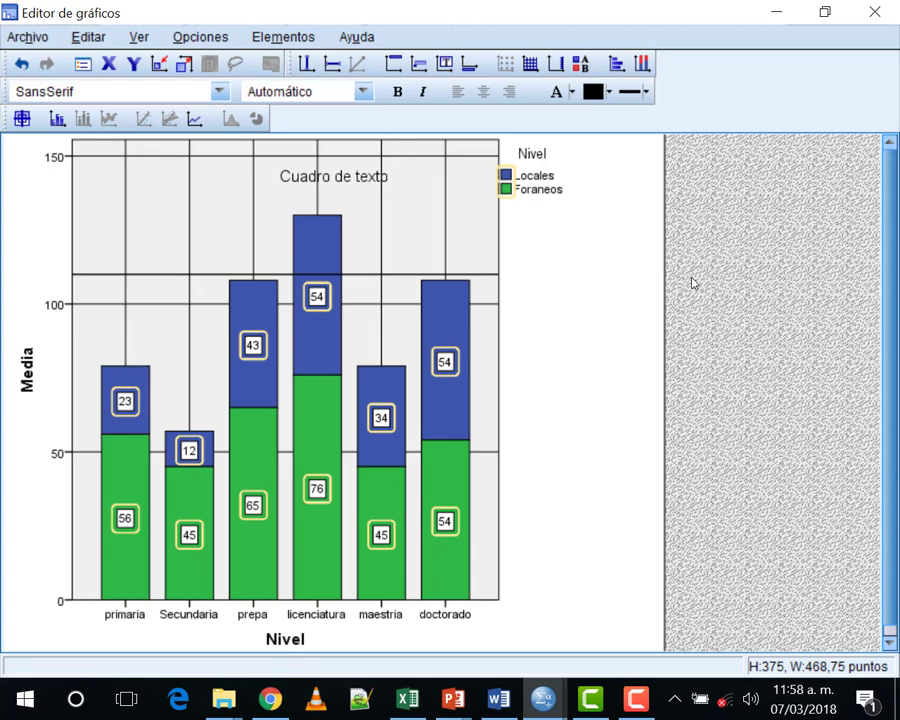
{"action": "left_click", "coordinate": [57, 118]}
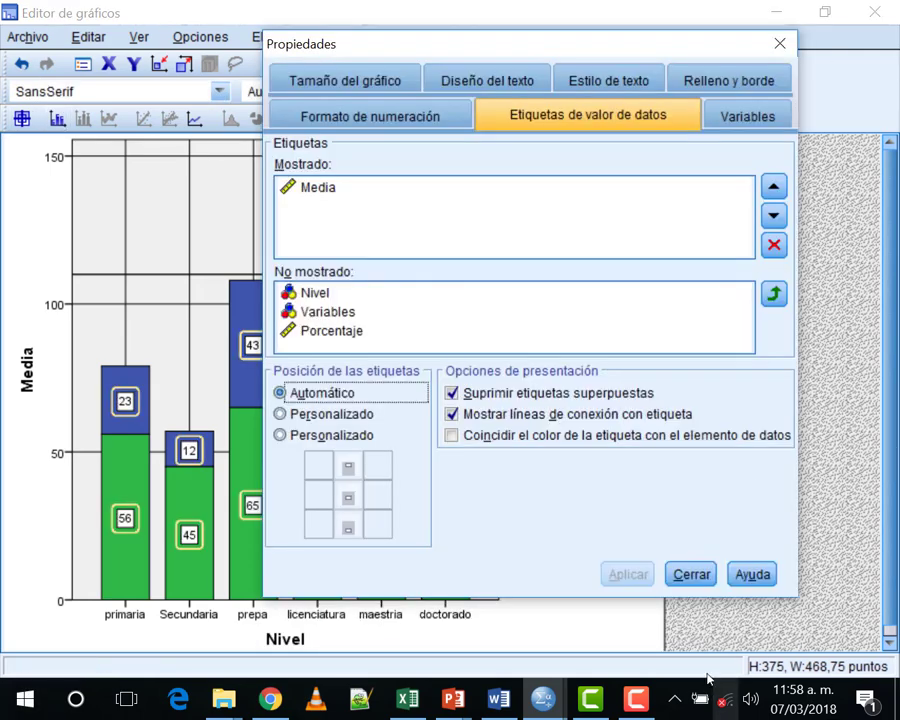
{"action": "key", "text": "Escape"}
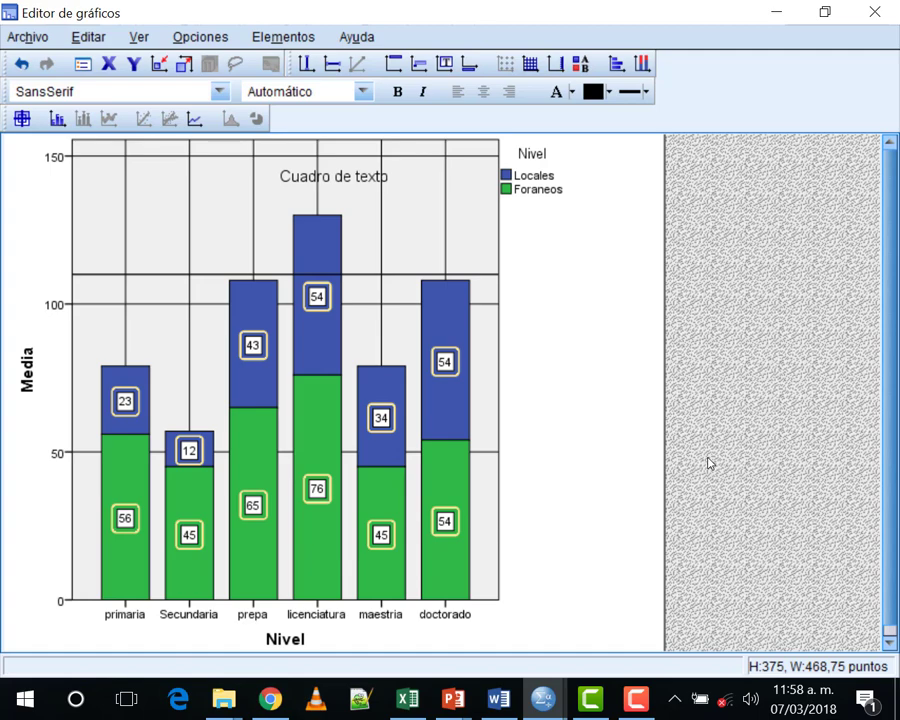
{"action": "left_click", "coordinate": [257, 397]}
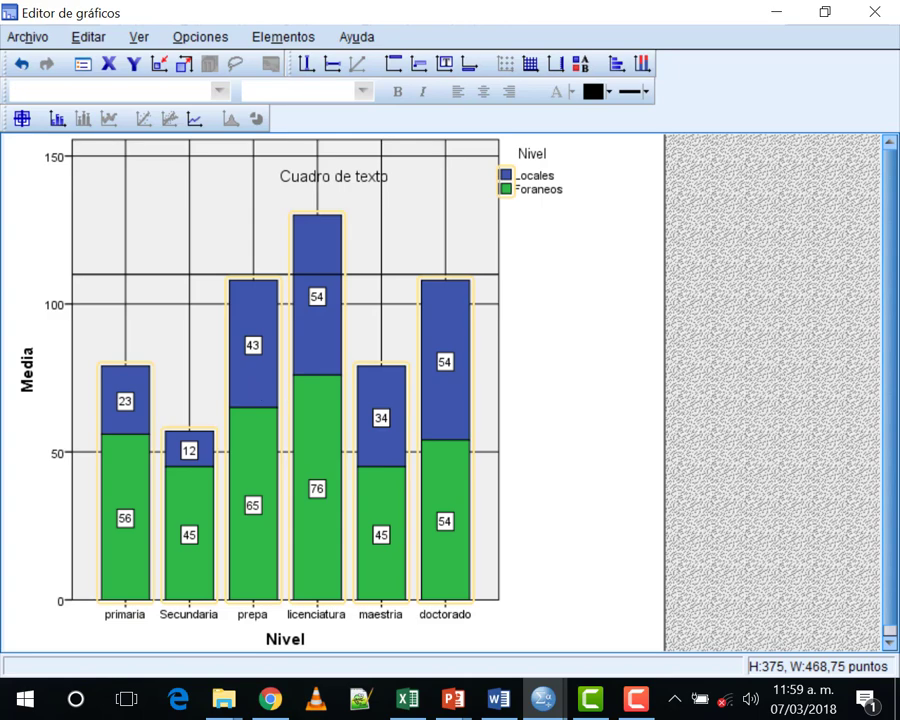
Step: Switch to Excel, insert the recommended clustered column chart (Columna agrupada) from the Form1 table, and close the chart fields pane
{"action": "left_click", "coordinate": [417, 708]}
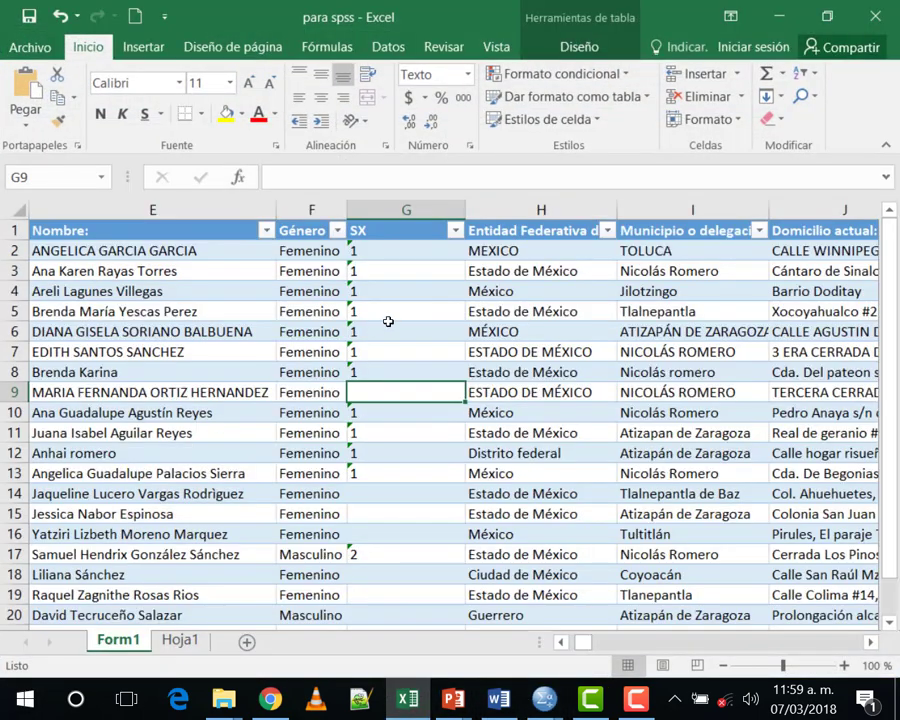
{"action": "left_click", "coordinate": [382, 48]}
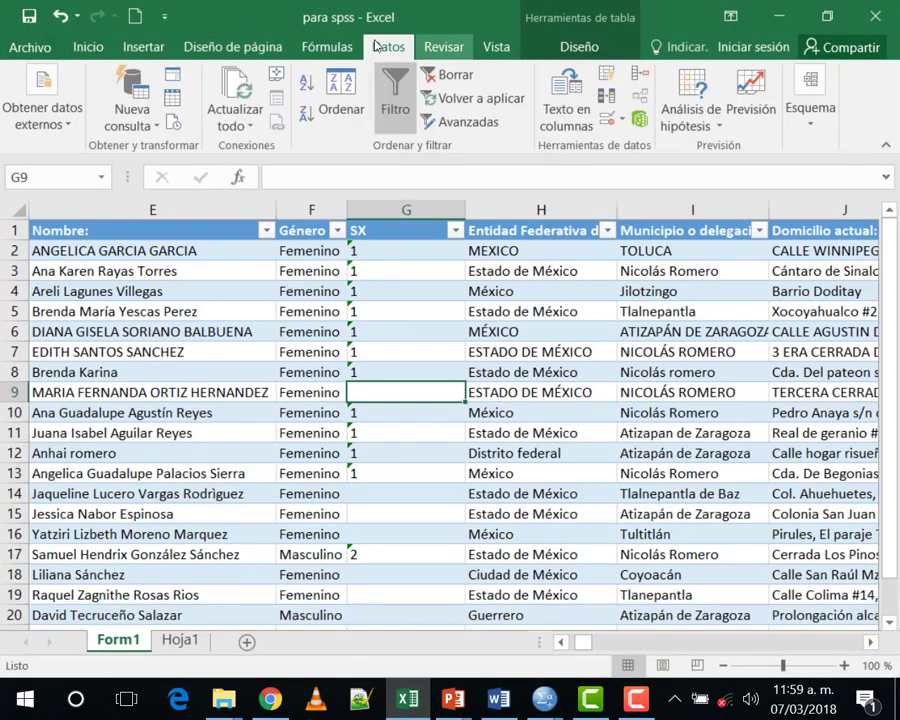
{"action": "left_click", "coordinate": [228, 48]}
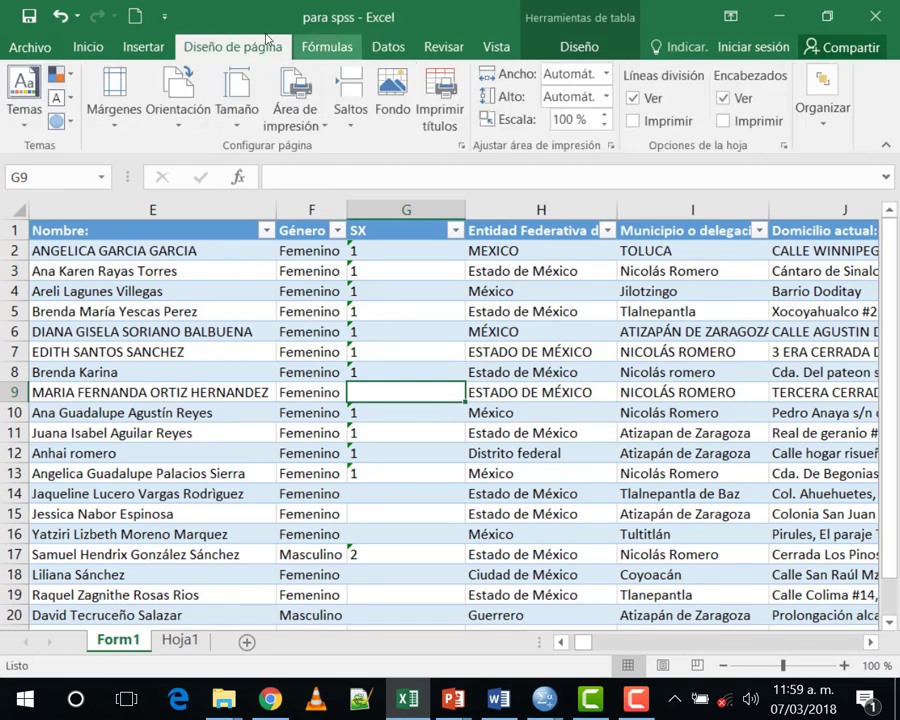
{"action": "left_click", "coordinate": [327, 47]}
{"action": "left_click", "coordinate": [143, 47]}
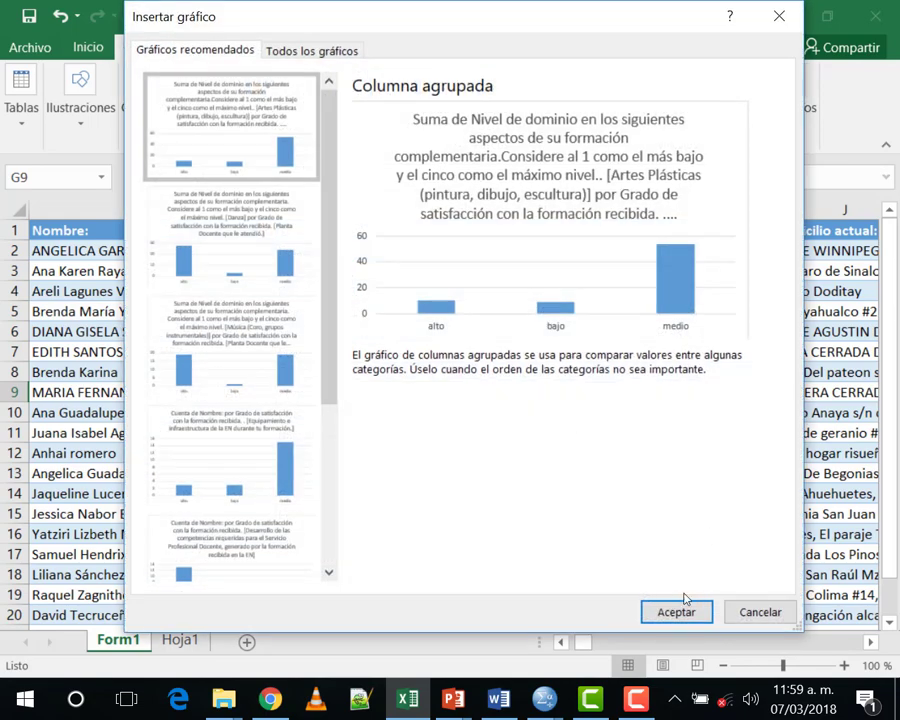
{"action": "left_click", "coordinate": [680, 662]}
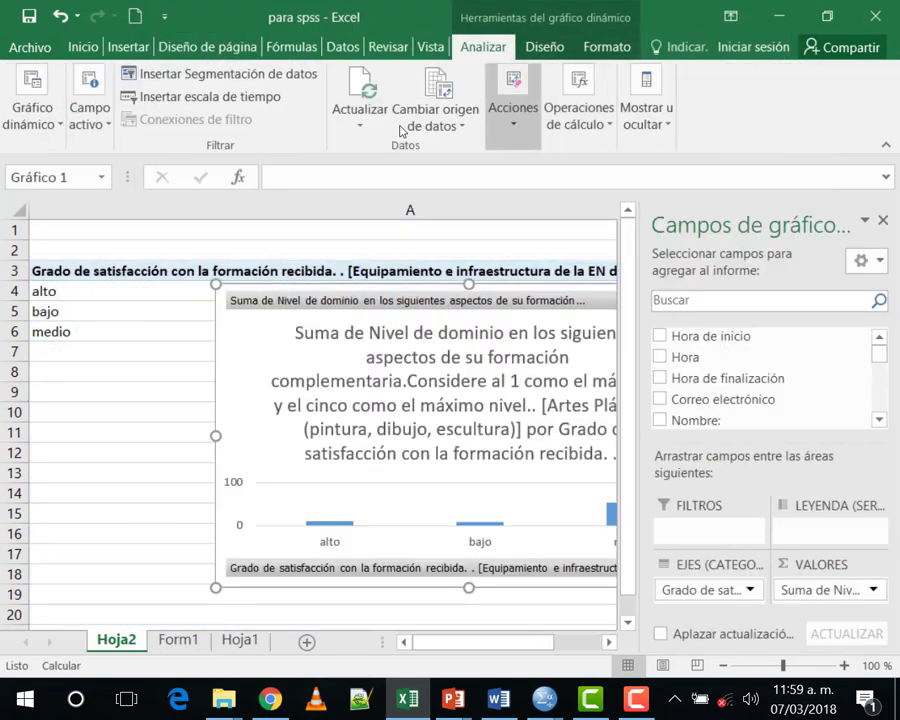
{"action": "left_click", "coordinate": [881, 219]}
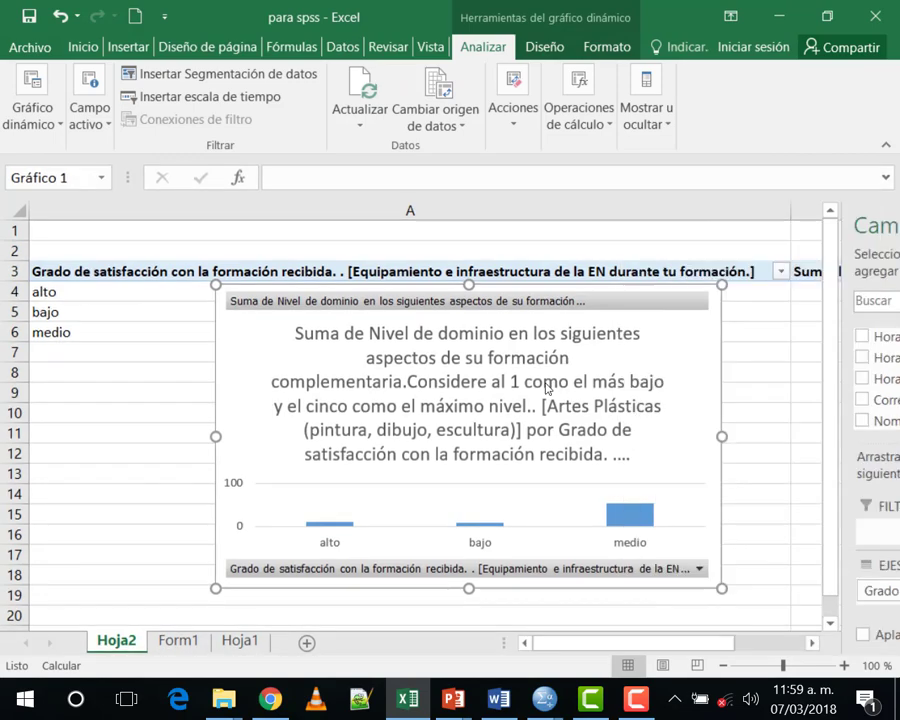
Step: Apply a chart style with a dark background to the new column pivot chart
{"action": "left_click", "coordinate": [543, 47]}
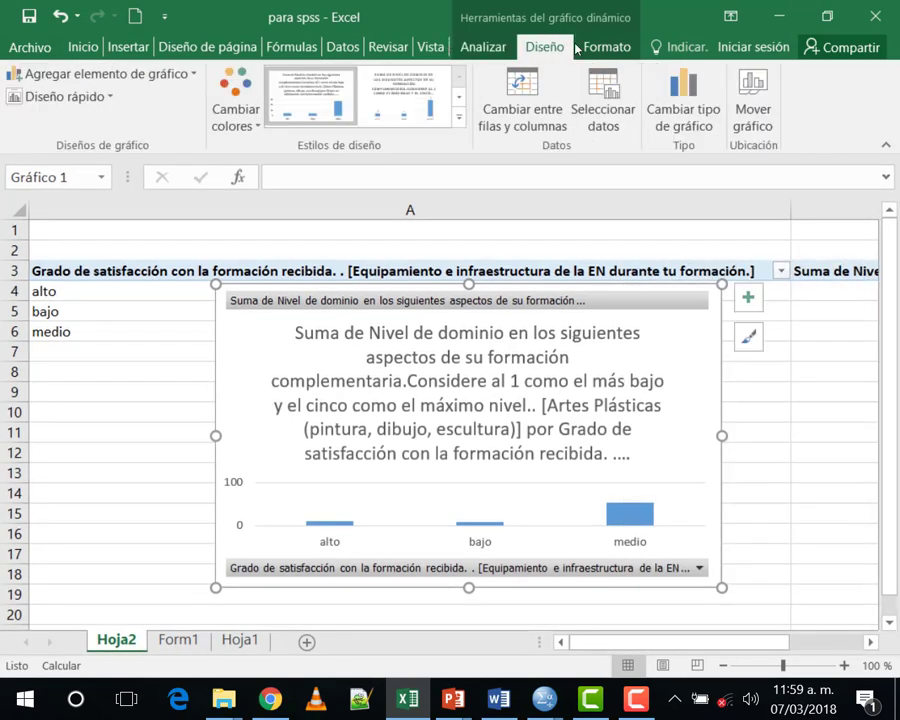
{"action": "left_click", "coordinate": [459, 117]}
{"action": "left_click", "coordinate": [310, 212]}
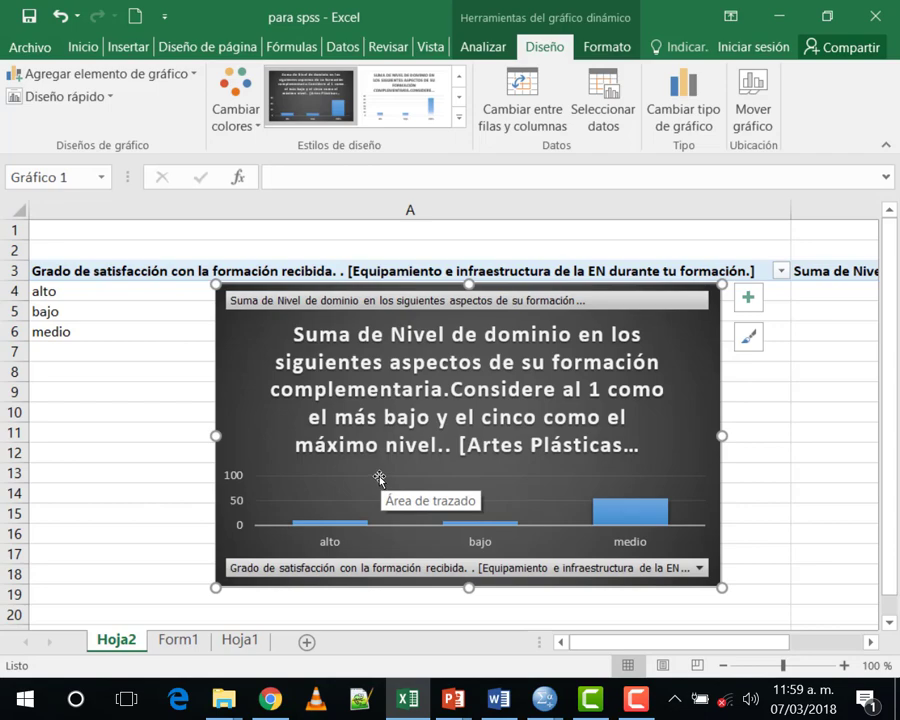
Step: Switch back to the SPSS chart editor and clear the selection of the stacked bars
{"action": "left_click", "coordinate": [497, 700]}
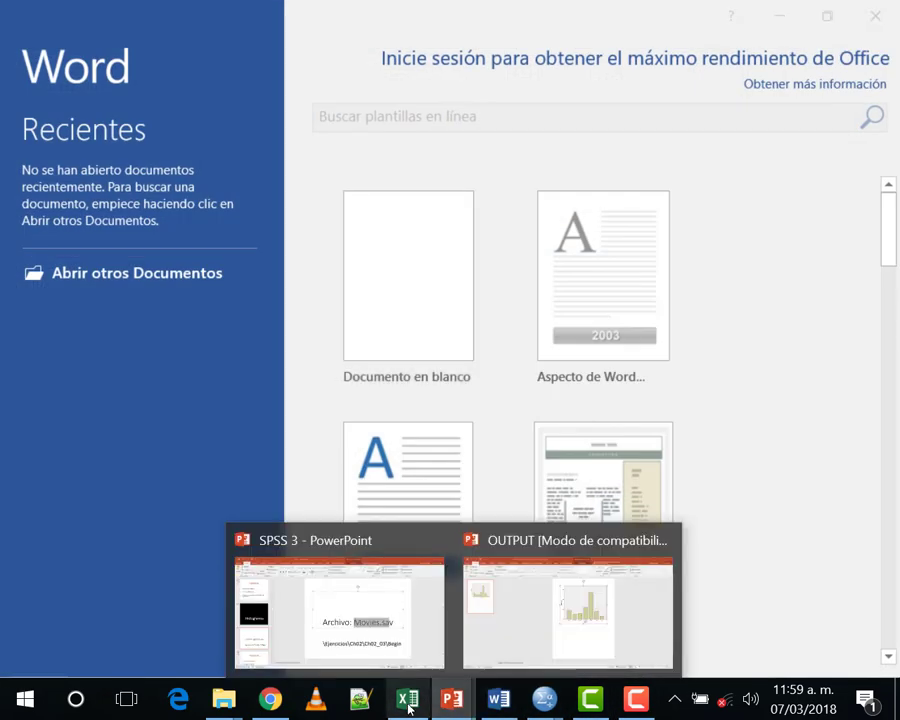
{"action": "mouse_move", "coordinate": [543, 700]}
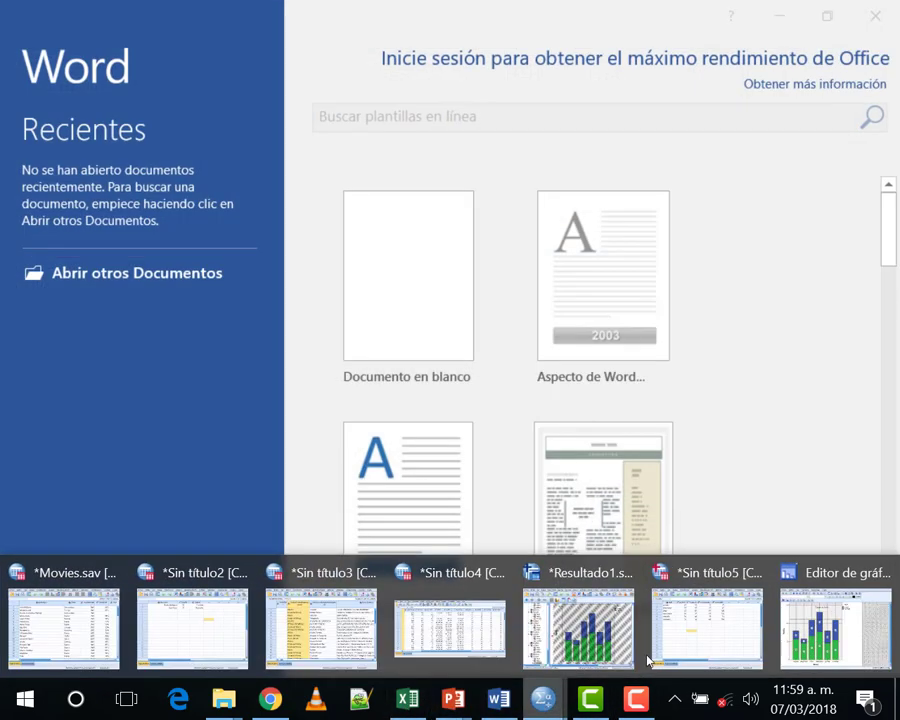
{"action": "left_click", "coordinate": [835, 625]}
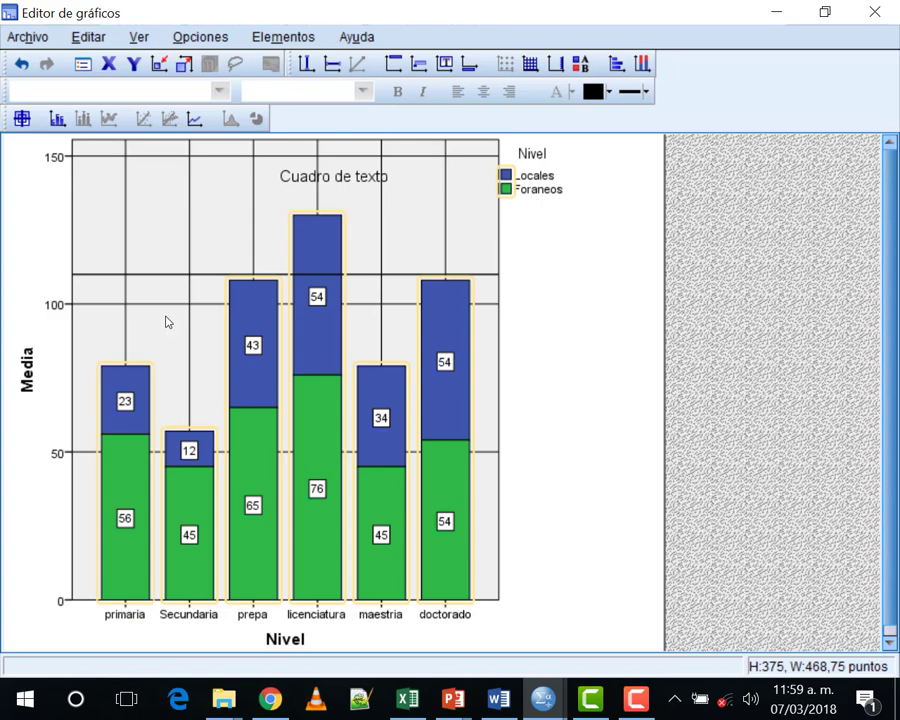
{"action": "left_click", "coordinate": [545, 357]}
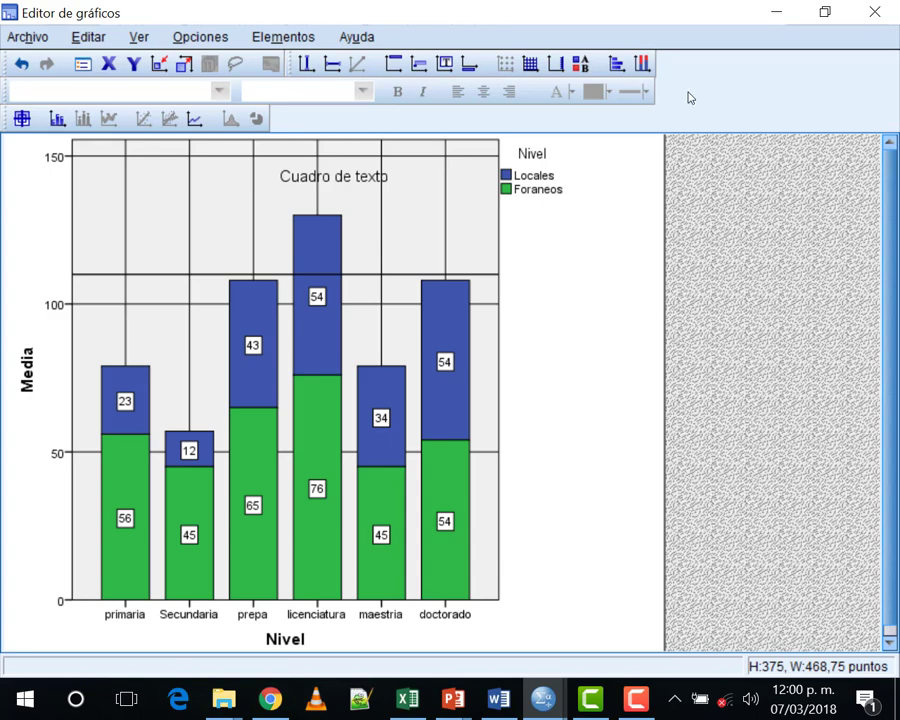
Step: Hide and redisplay the data labels of the stacked chart twice
{"action": "left_click", "coordinate": [37, 86]}
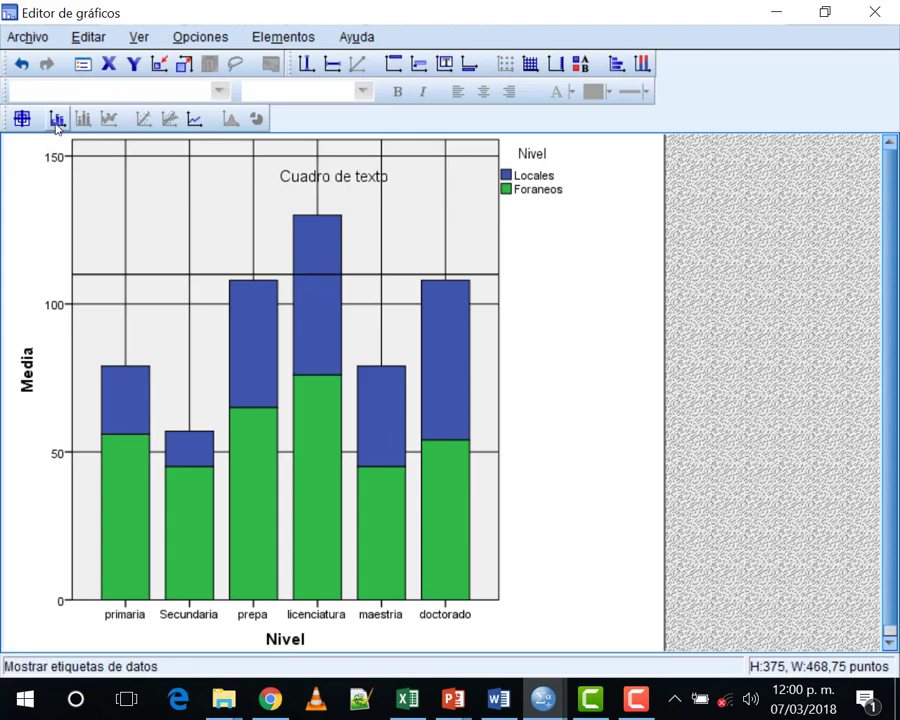
{"action": "left_click", "coordinate": [37, 86]}
{"action": "left_click", "coordinate": [688, 584]}
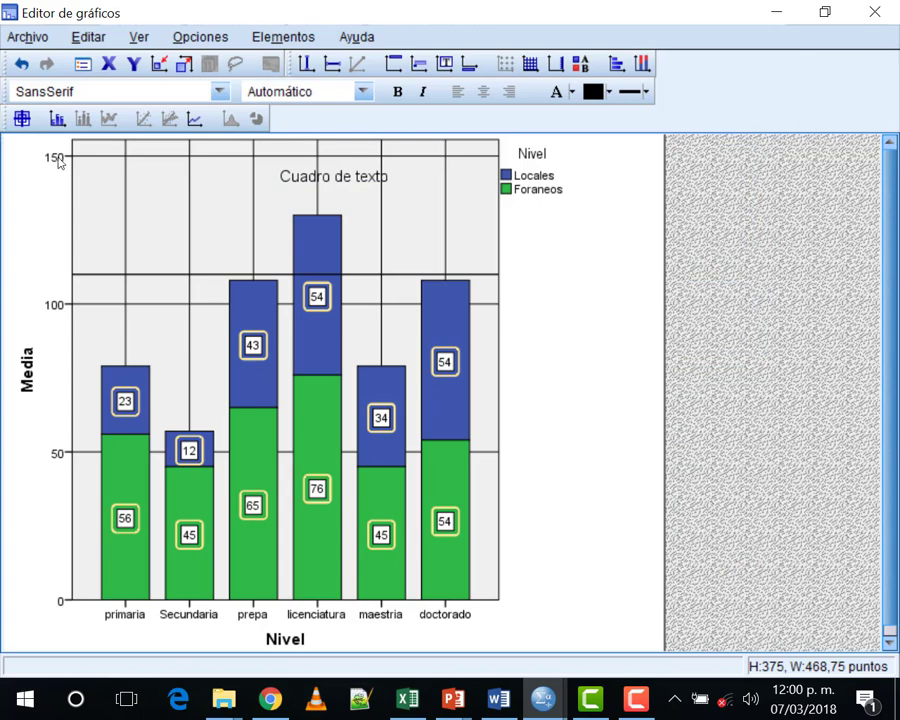
{"action": "left_click", "coordinate": [58, 120]}
{"action": "left_click", "coordinate": [58, 120]}
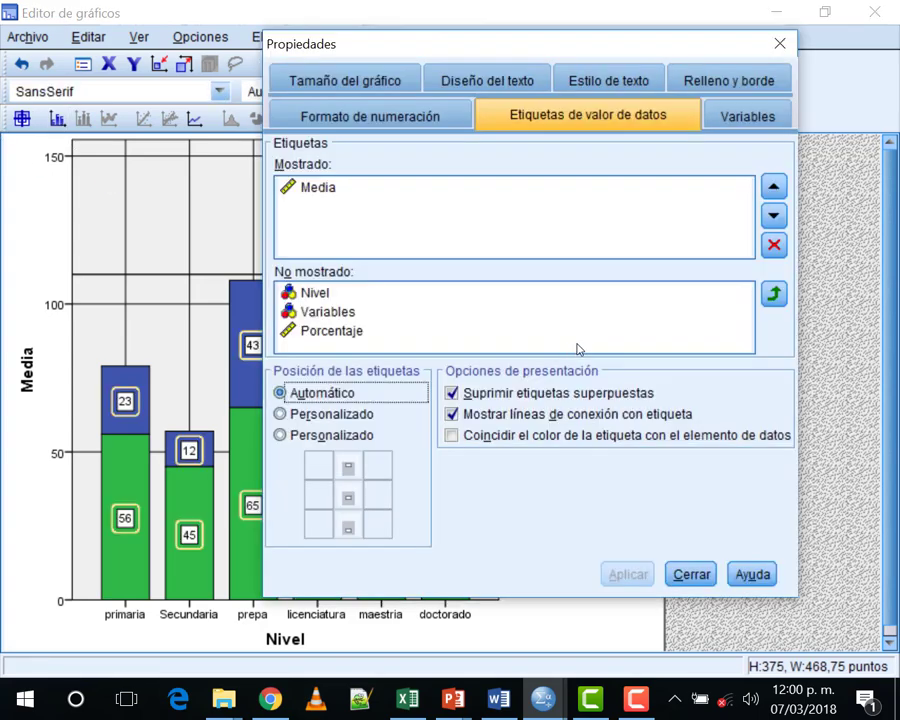
Step: Try the custom (Personalizado) label position, restore Automático and close the label properties
{"action": "left_click", "coordinate": [329, 416]}
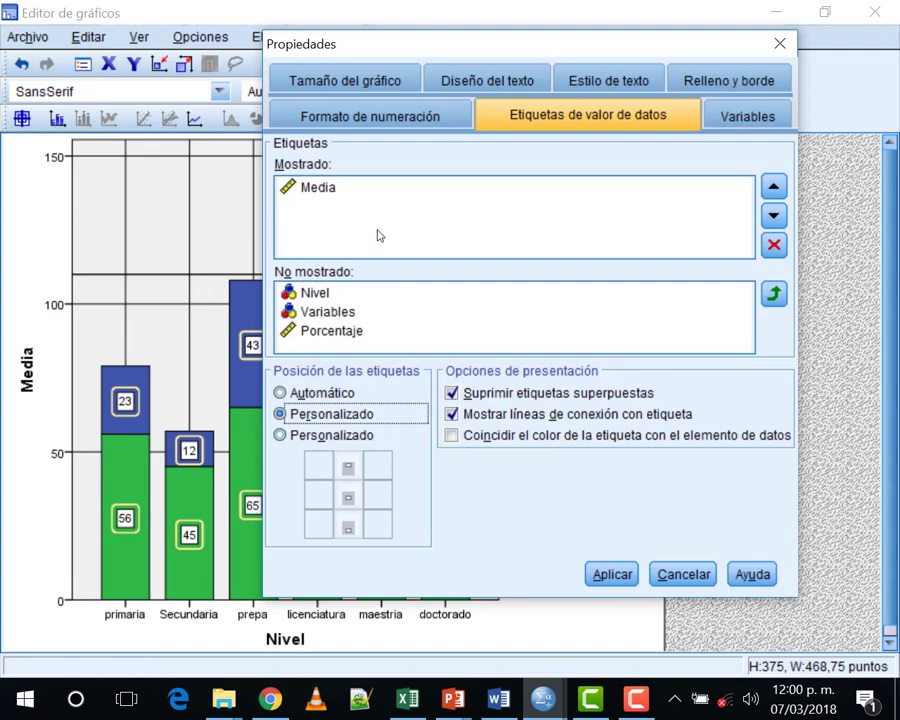
{"action": "left_click", "coordinate": [315, 395]}
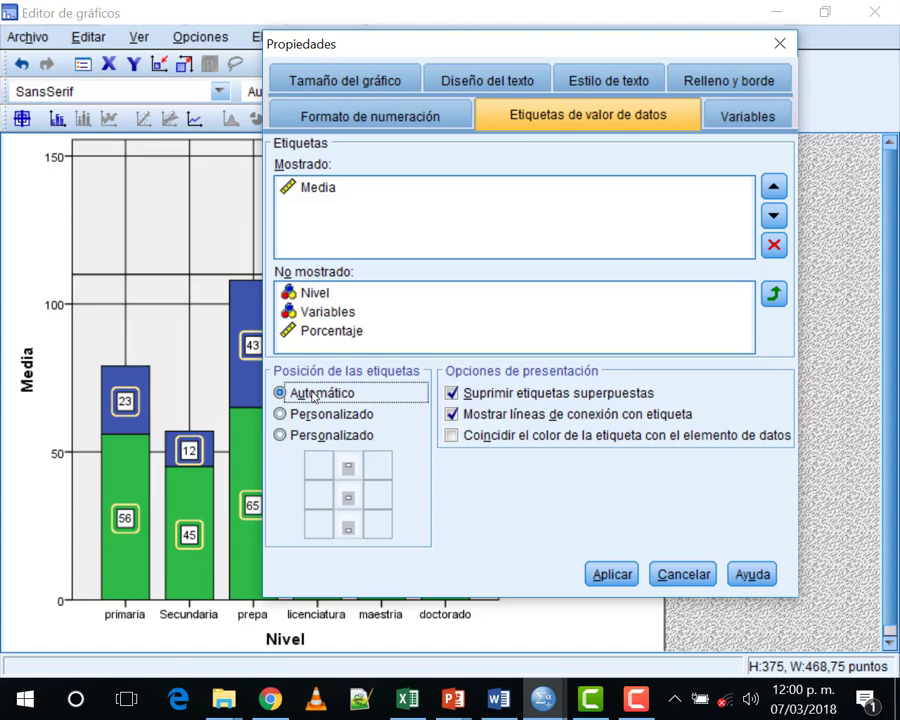
{"action": "key", "text": "Return"}
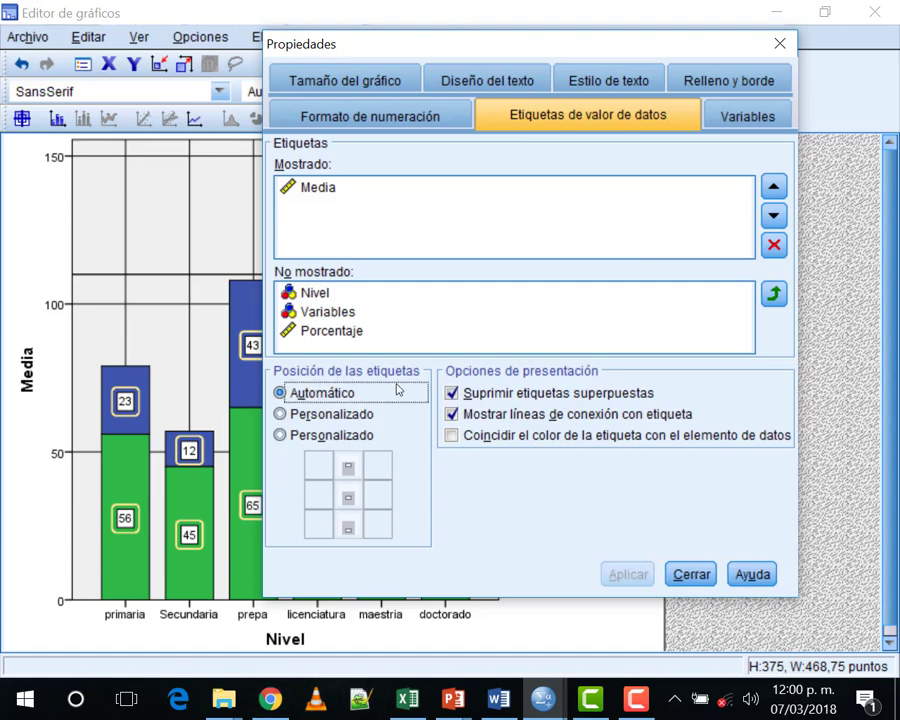
{"action": "left_click", "coordinate": [680, 576]}
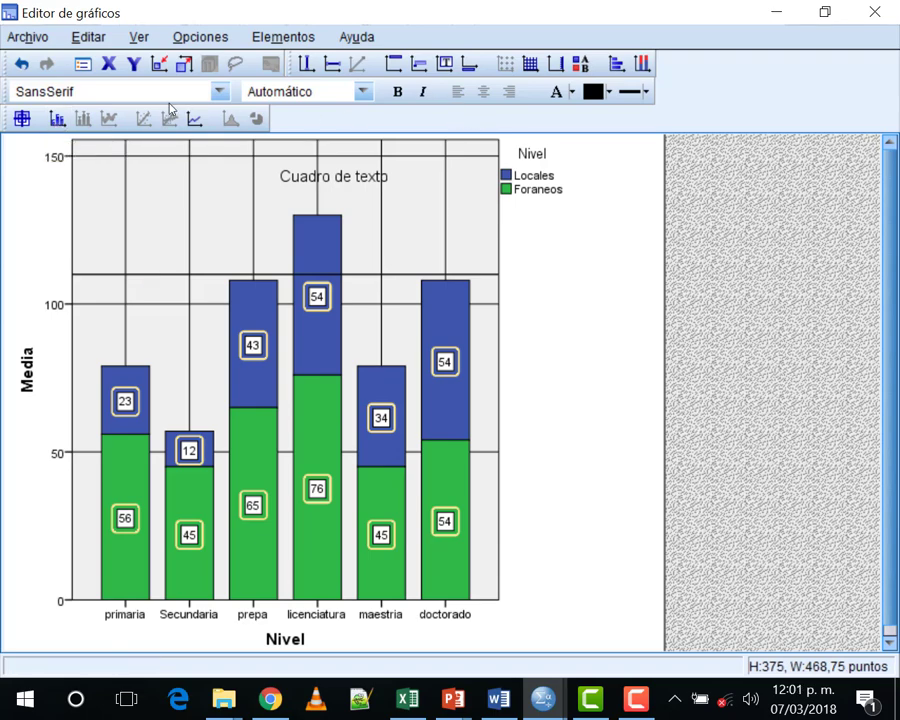
Step: Hide the bar data labels, show them once more, and close the chart editor
{"action": "left_click", "coordinate": [55, 120]}
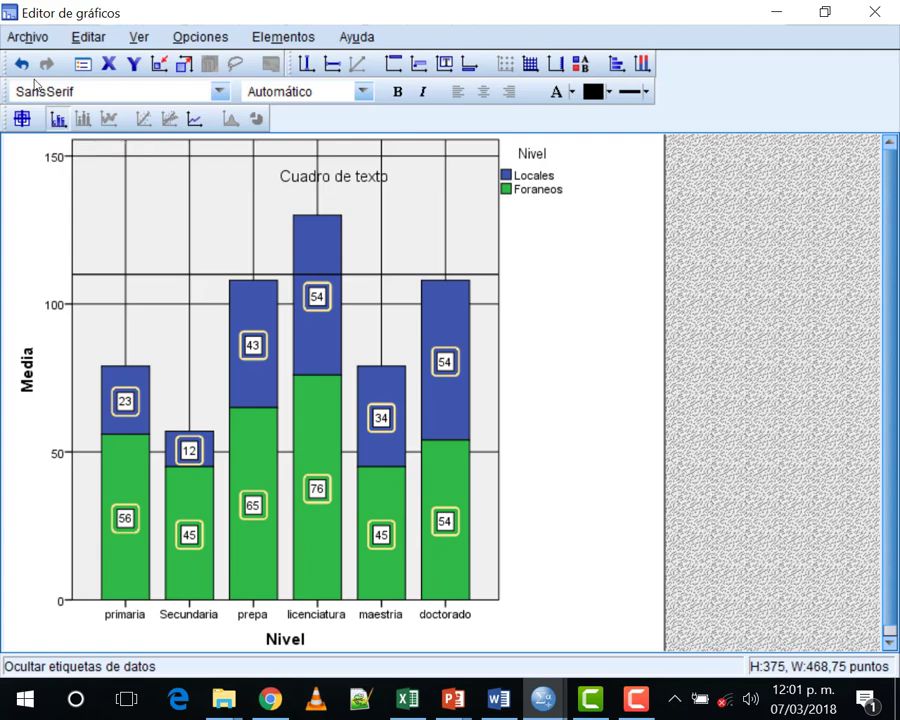
{"action": "left_click", "coordinate": [55, 127]}
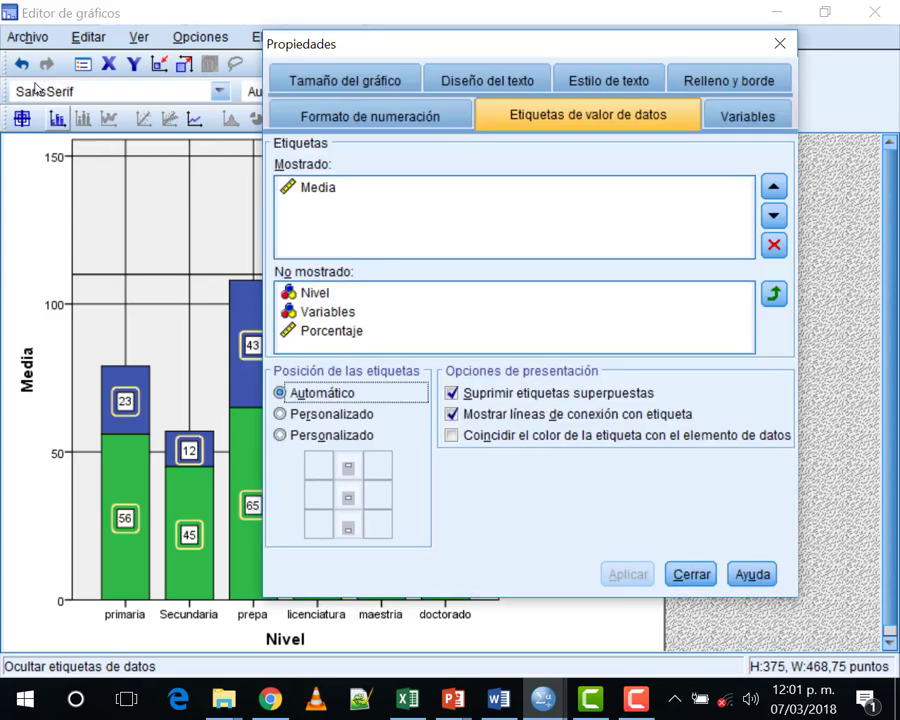
{"action": "left_click", "coordinate": [688, 573]}
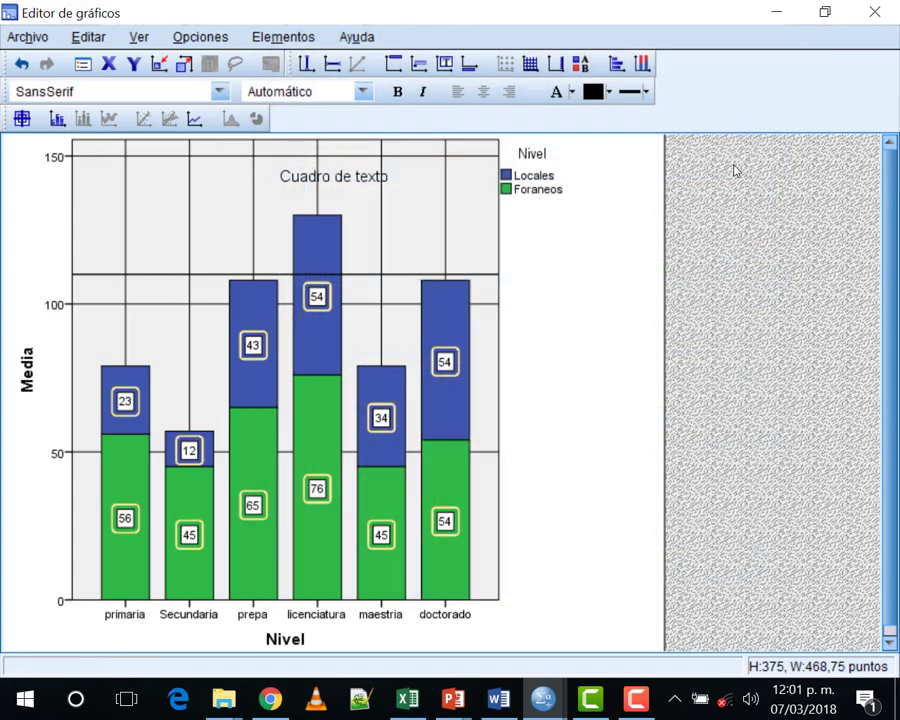
{"action": "left_click", "coordinate": [873, 11]}
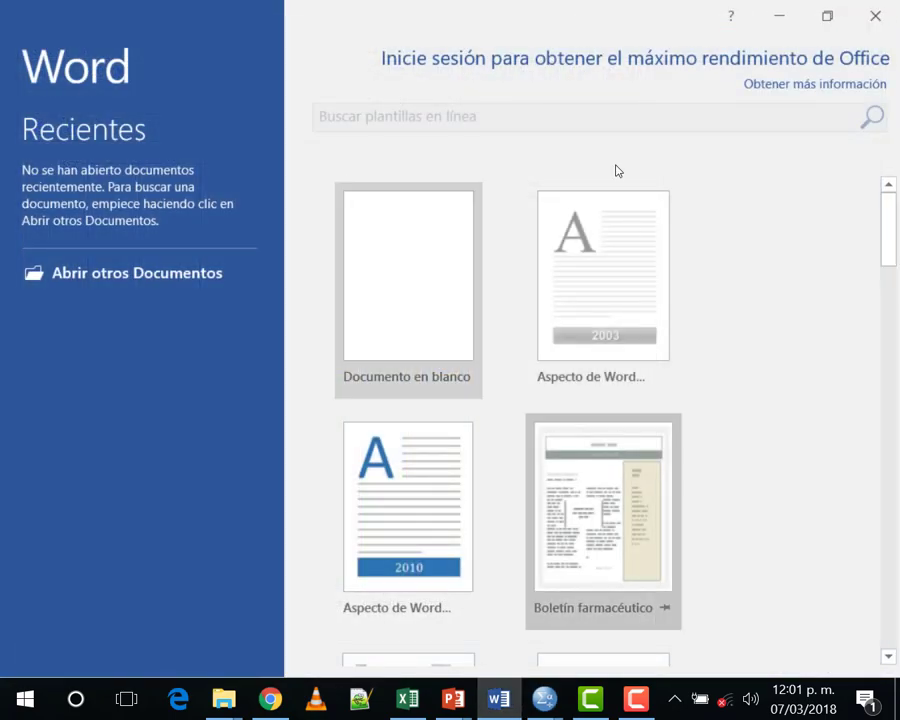
Step: Close the Word start screen and switch to the Resultado1.spv output in SPSS, leaving the stacked chart deselected
{"action": "left_click", "coordinate": [875, 16]}
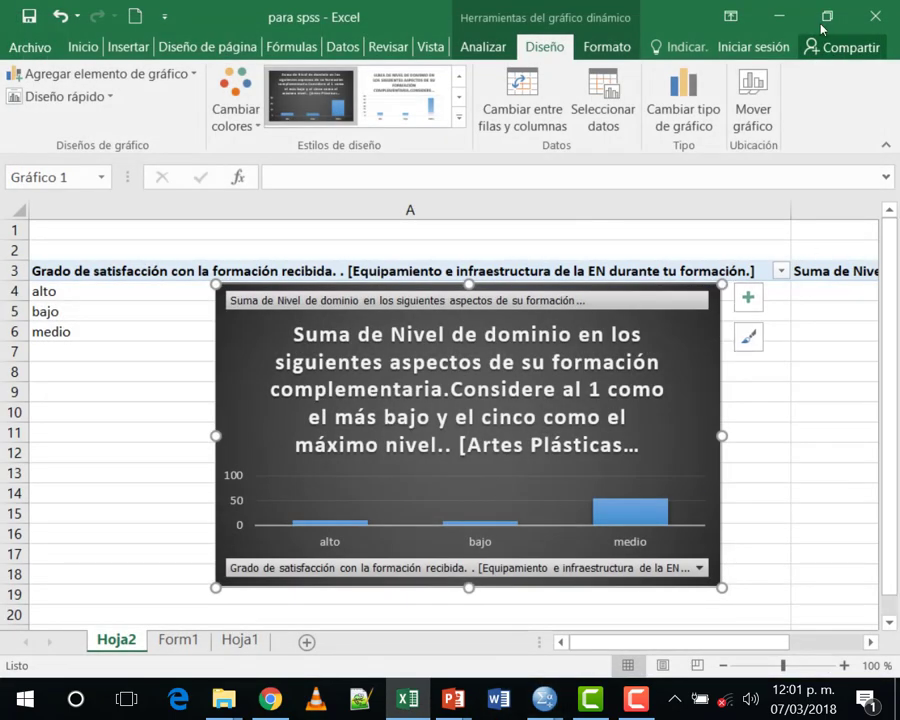
{"action": "left_click", "coordinate": [549, 701]}
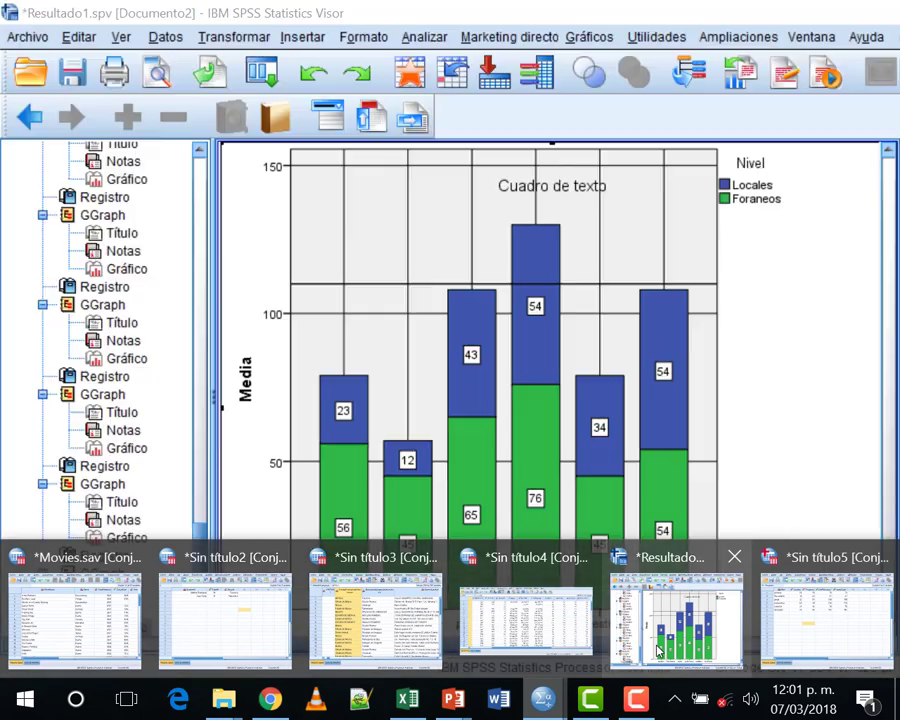
{"action": "left_click", "coordinate": [672, 605]}
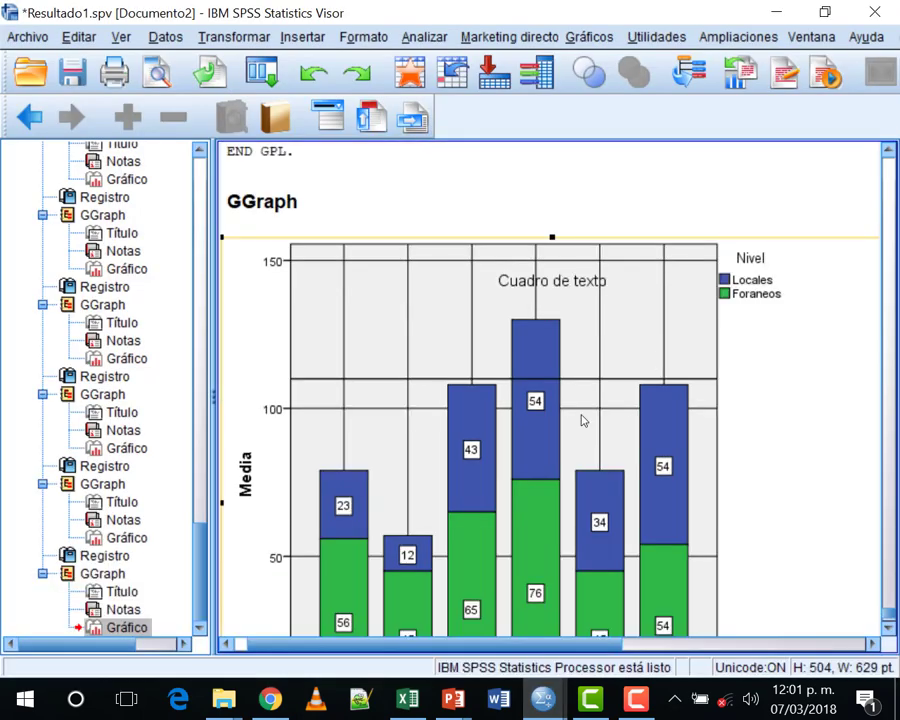
{"action": "scroll", "coordinate": [578, 416], "scroll_direction": "down", "scroll_amount": 2}
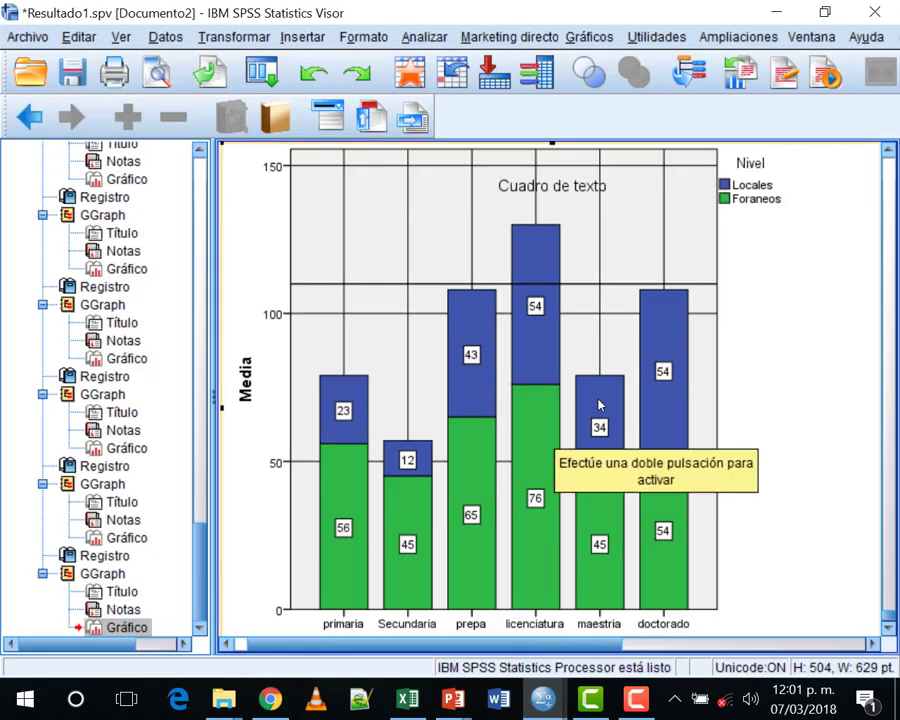
{"action": "left_click", "coordinate": [598, 404]}
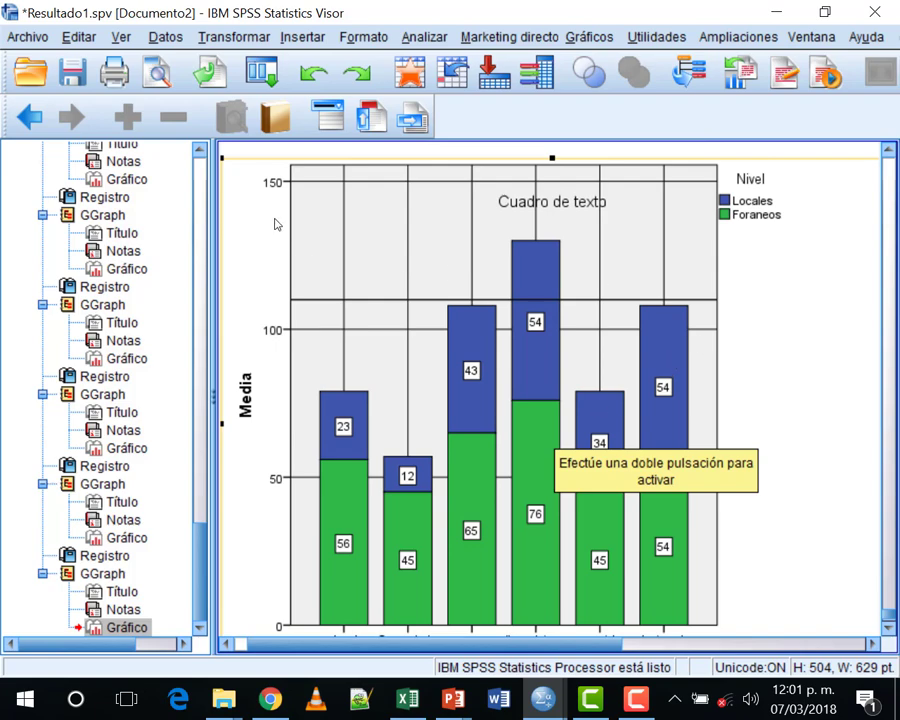
{"action": "left_click", "coordinate": [267, 149]}
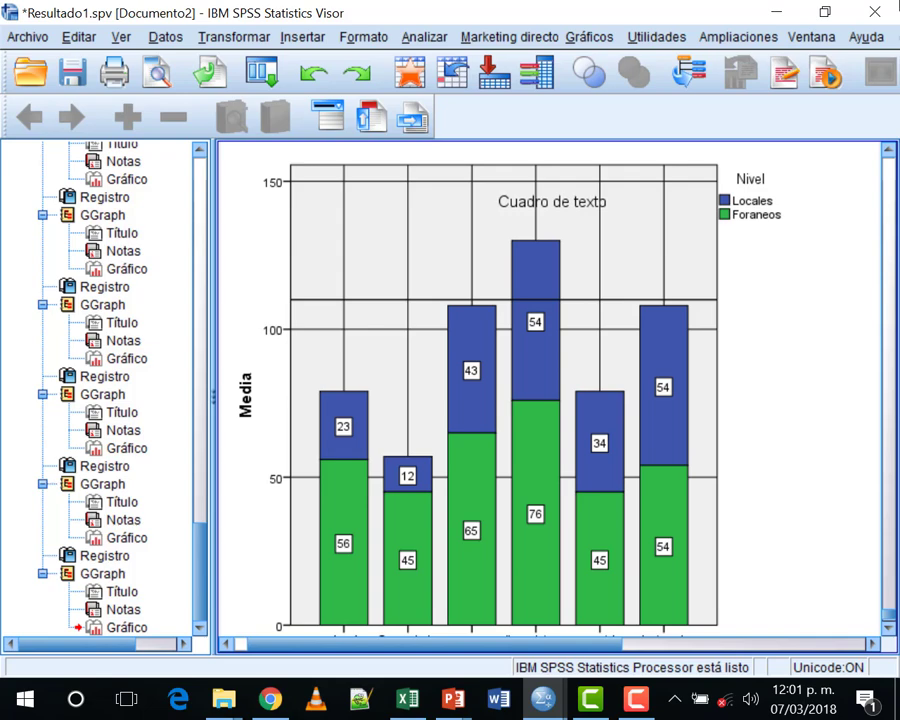
Step: Close the Resultado1.spv output saving its contents, and reopen it from the desktop before minimizing its window
{"action": "left_click", "coordinate": [875, 16]}
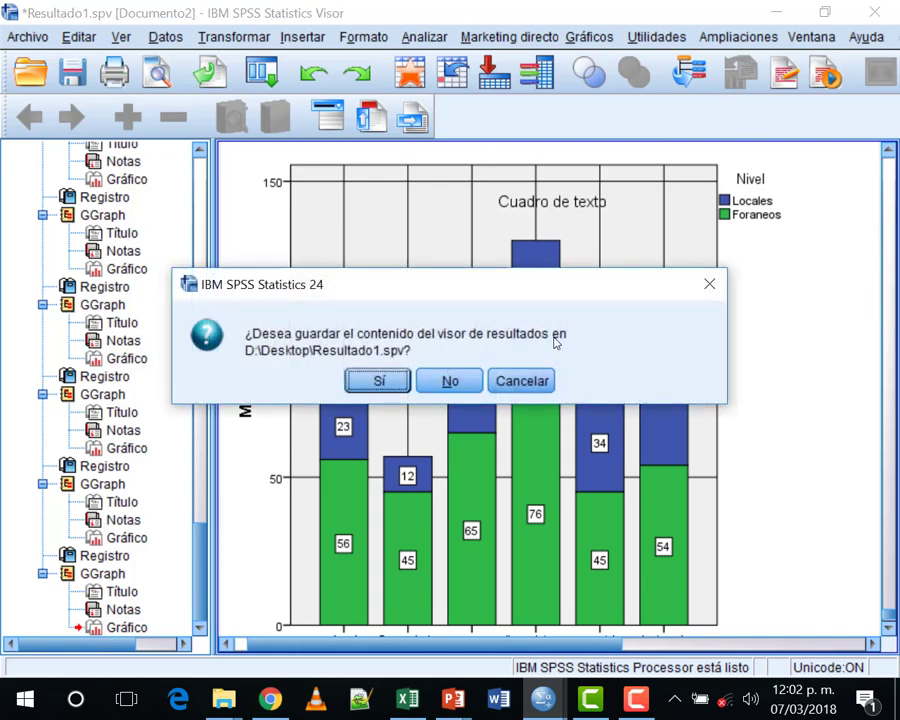
{"action": "left_click", "coordinate": [378, 381]}
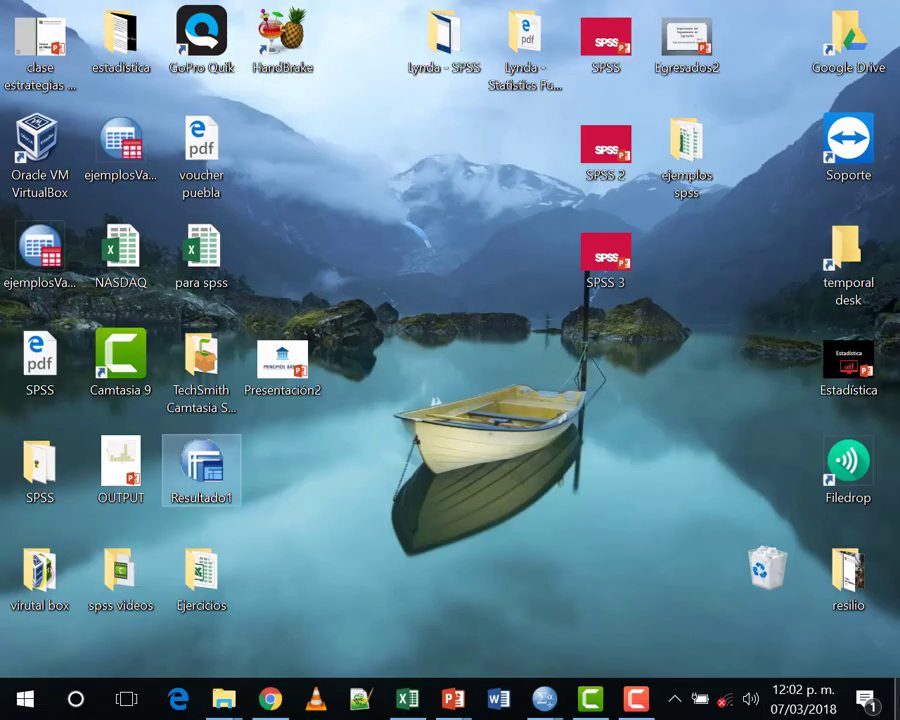
{"action": "double_click", "coordinate": [205, 475]}
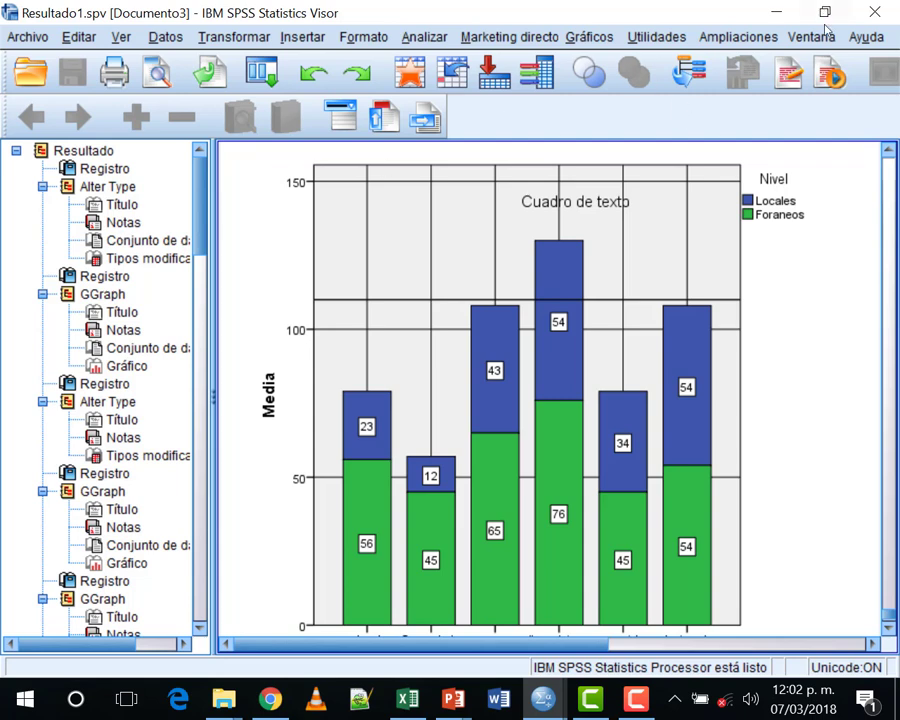
{"action": "left_click", "coordinate": [776, 12]}
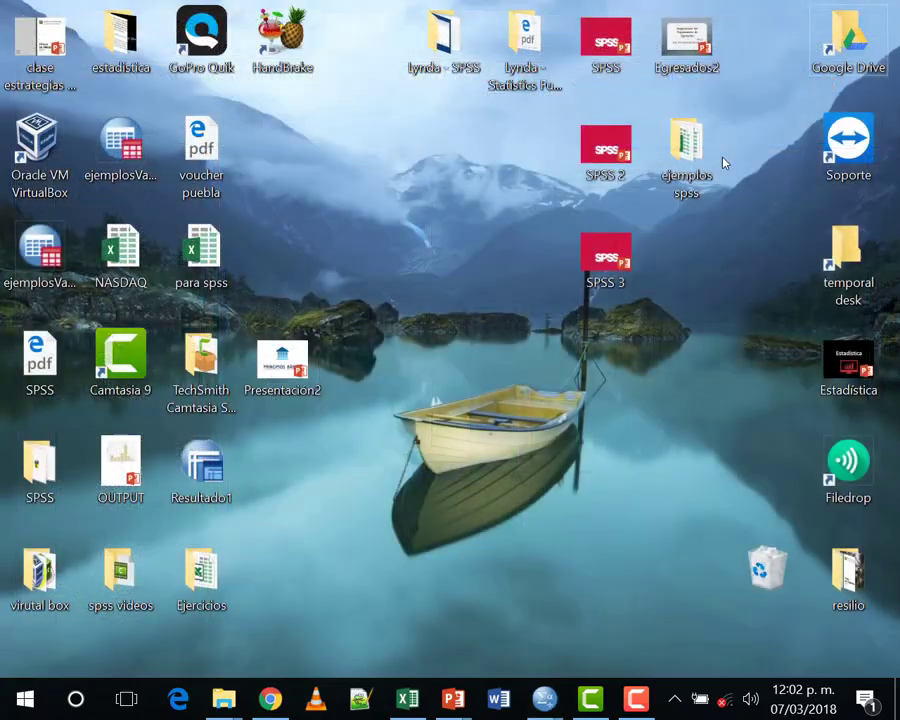
Step: Switch to the Sin título5 dataset, dismiss its warning, and generate the stacked bar chart of Locales and Foraneos by Nivel with the Chart Builder
{"action": "left_click", "coordinate": [543, 698]}
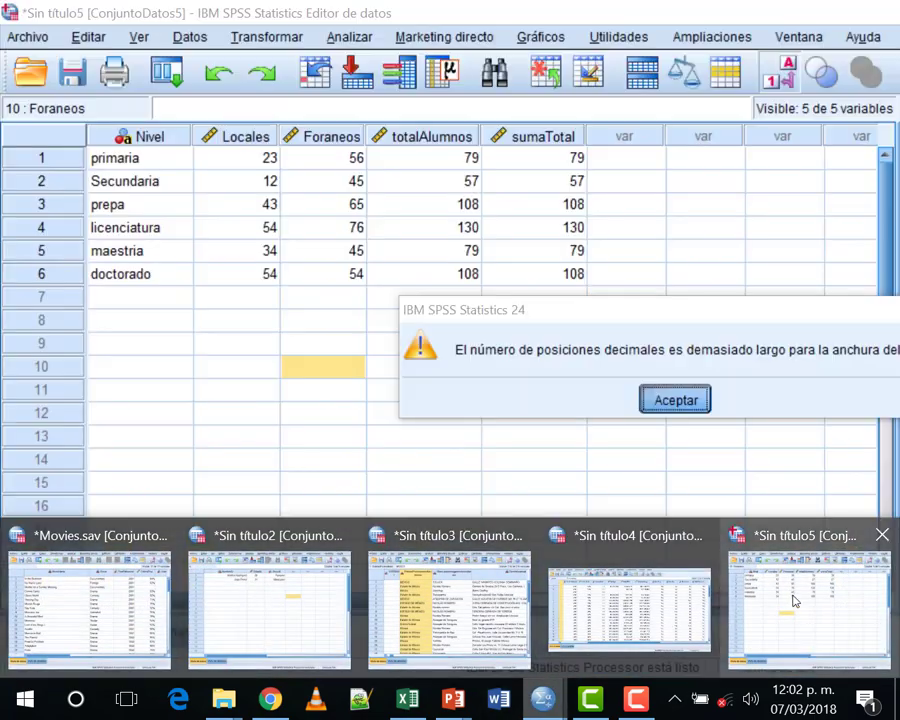
{"action": "left_click", "coordinate": [795, 596]}
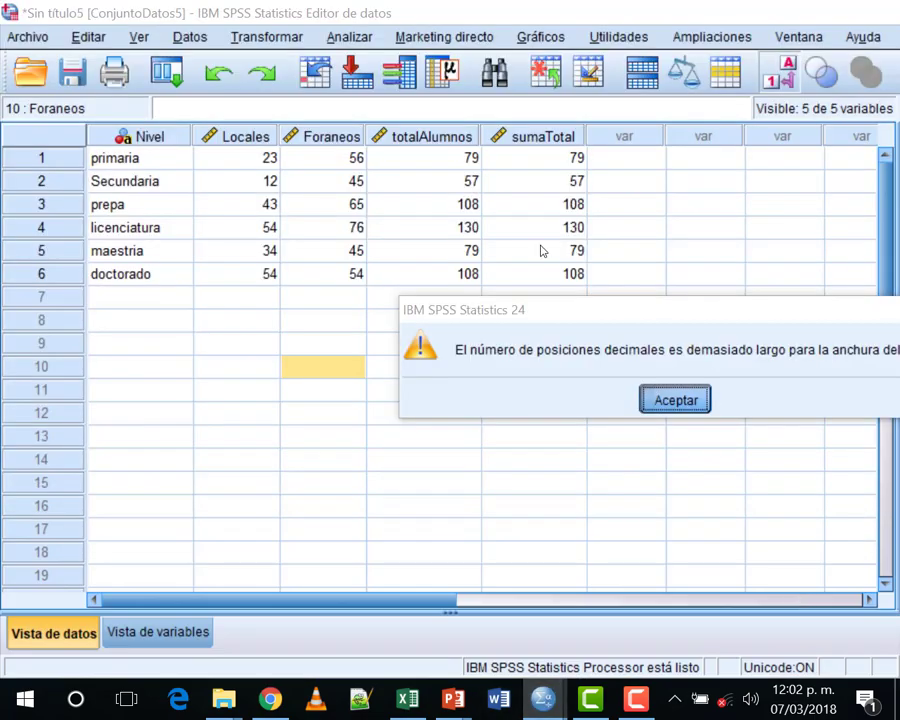
{"action": "key", "text": "Return"}
{"action": "left_click", "coordinate": [540, 36]}
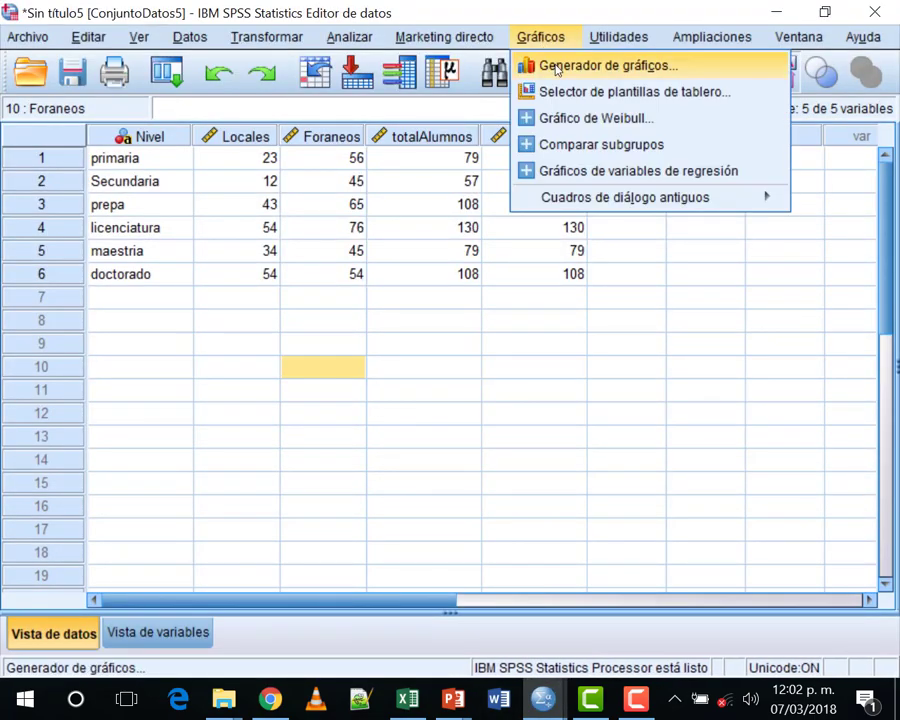
{"action": "left_click", "coordinate": [590, 64]}
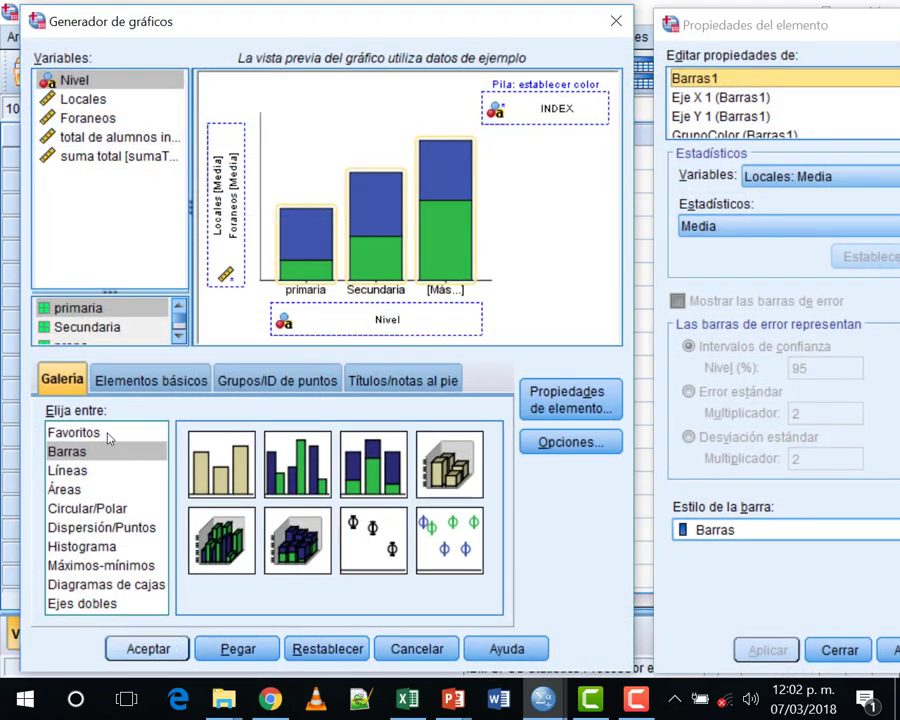
{"action": "left_click", "coordinate": [148, 648]}
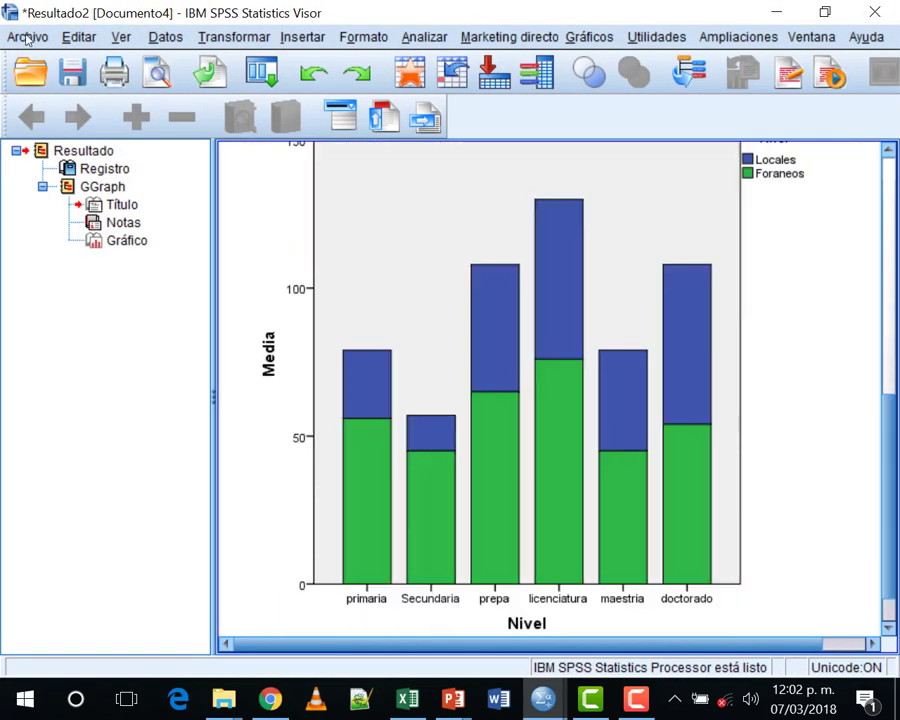
Step: Save the new output as Resultado2 on the Desktop in viewer file format (*.spv)
{"action": "left_click", "coordinate": [27, 37]}
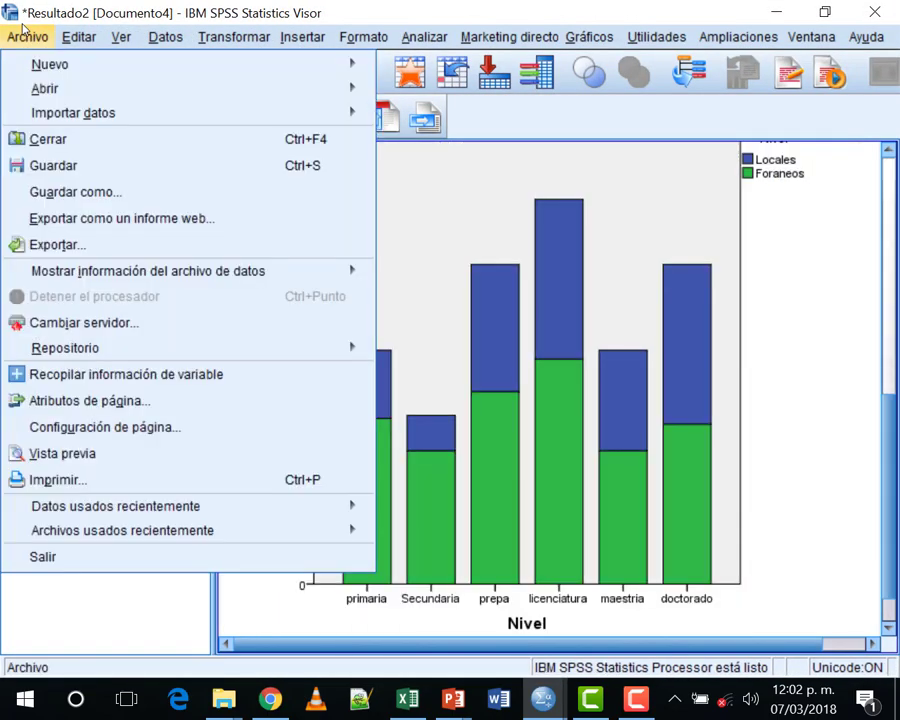
{"action": "left_click", "coordinate": [86, 165]}
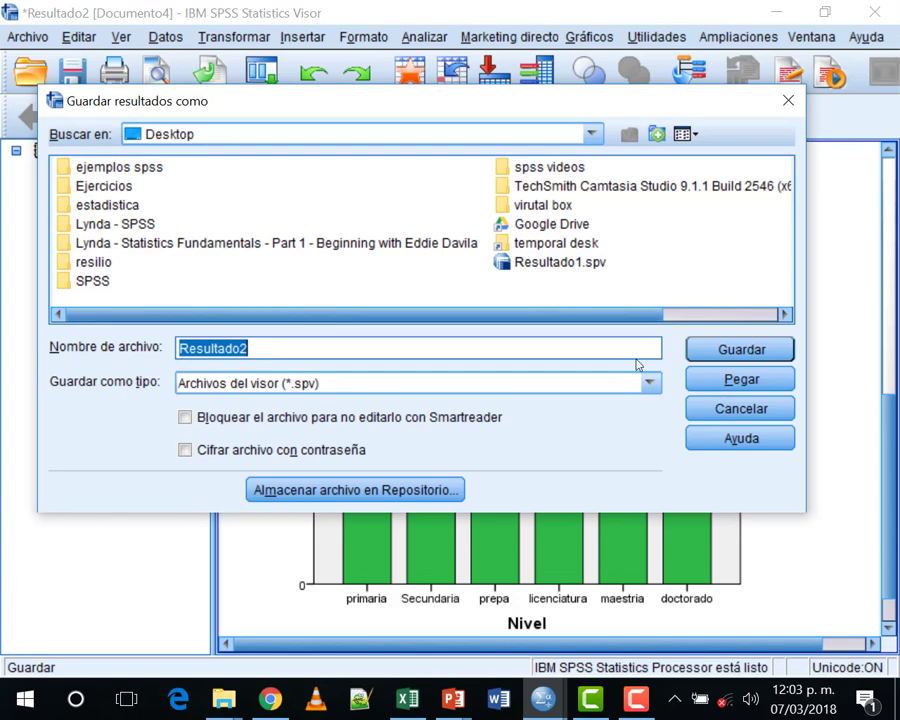
{"action": "left_click", "coordinate": [735, 350]}
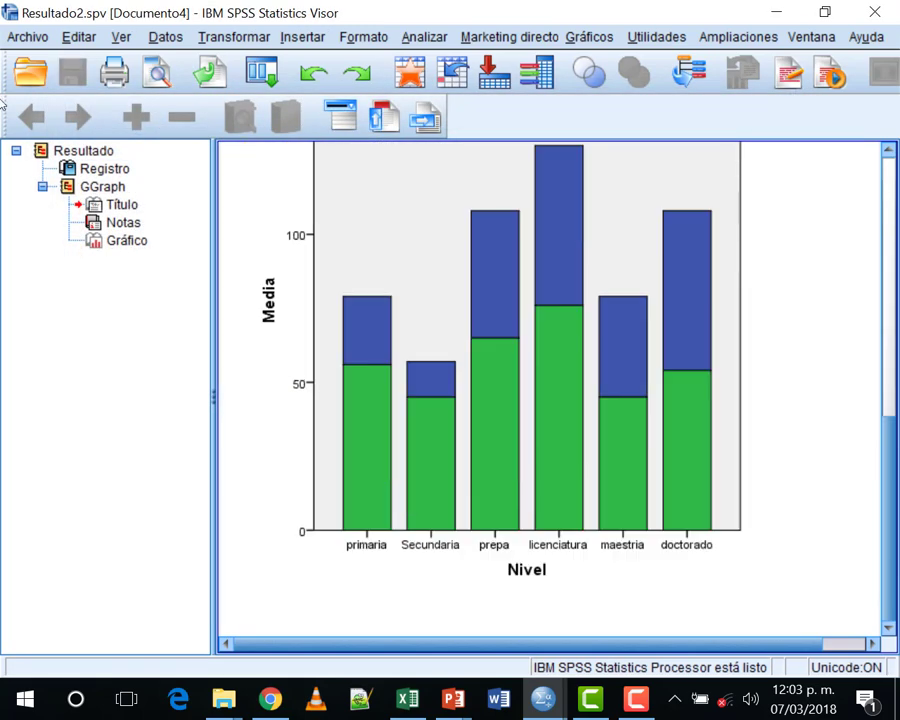
Step: Examine the stacked bar chart and its title in the Resultado2 output
{"action": "left_click", "coordinate": [781, 412]}
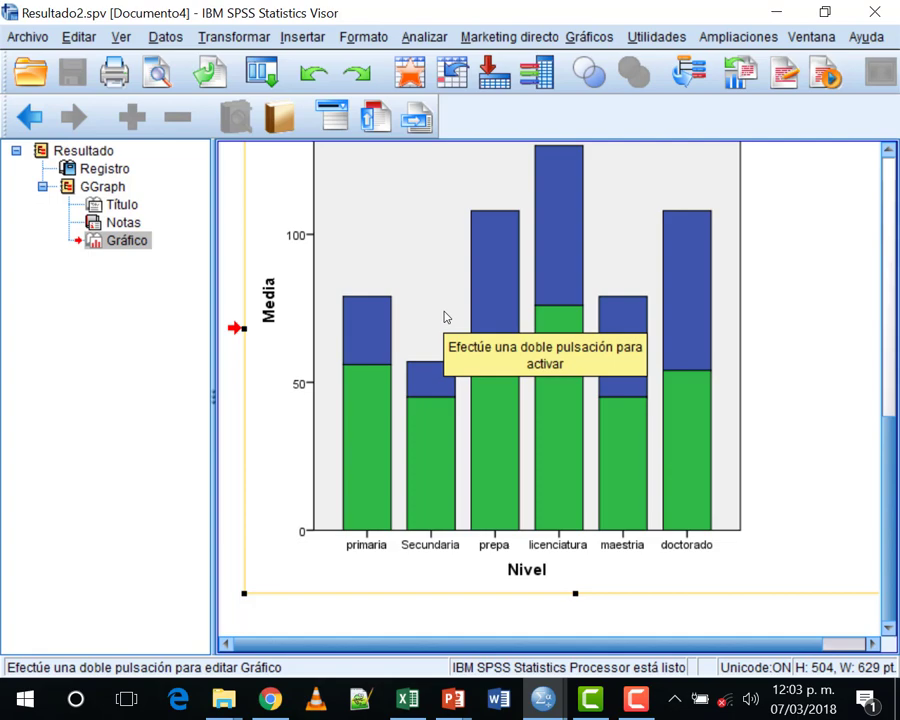
{"action": "scroll", "coordinate": [466, 316], "scroll_direction": "up", "scroll_amount": 6}
{"action": "scroll", "coordinate": [491, 331], "scroll_direction": "down", "scroll_amount": 3}
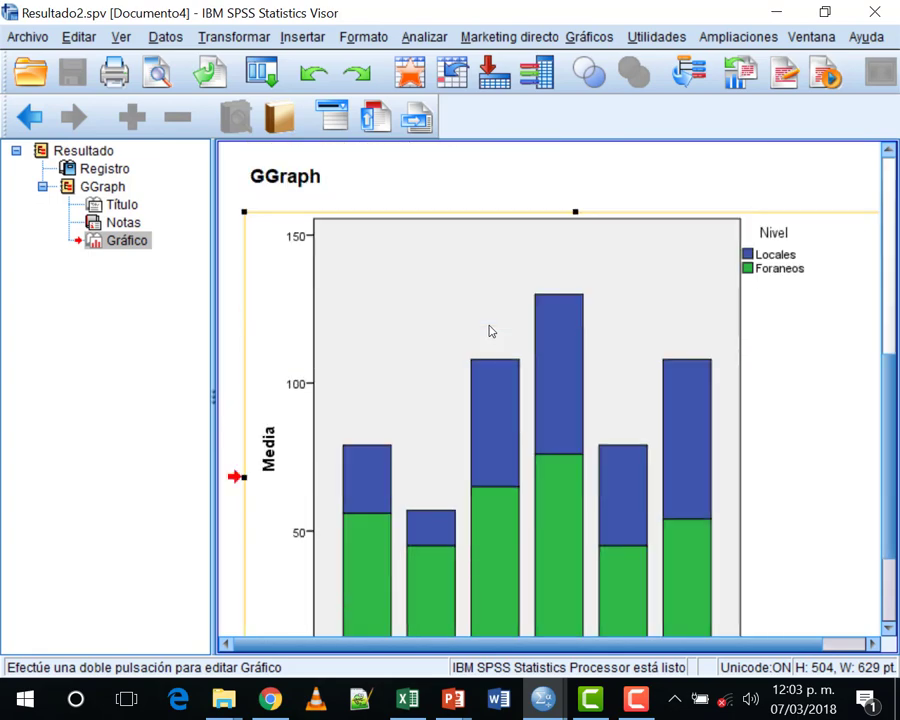
{"action": "scroll", "coordinate": [491, 331], "scroll_direction": "up", "scroll_amount": 3}
{"action": "scroll", "coordinate": [487, 326], "scroll_direction": "down", "scroll_amount": 2}
{"action": "key", "text": "Up"}
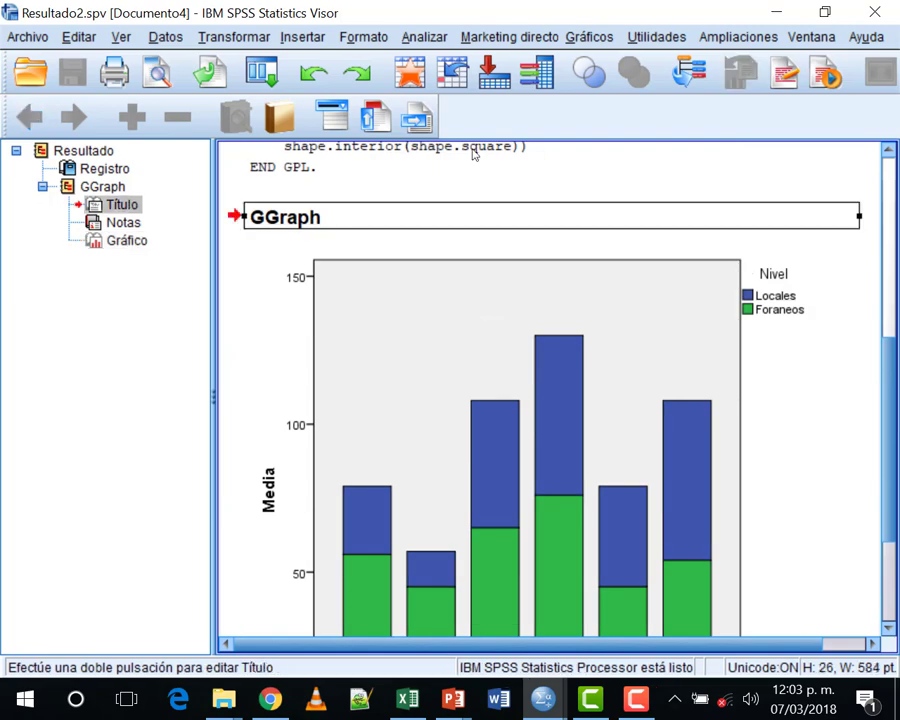
{"action": "key", "text": "Down"}
{"action": "key", "text": "Down"}
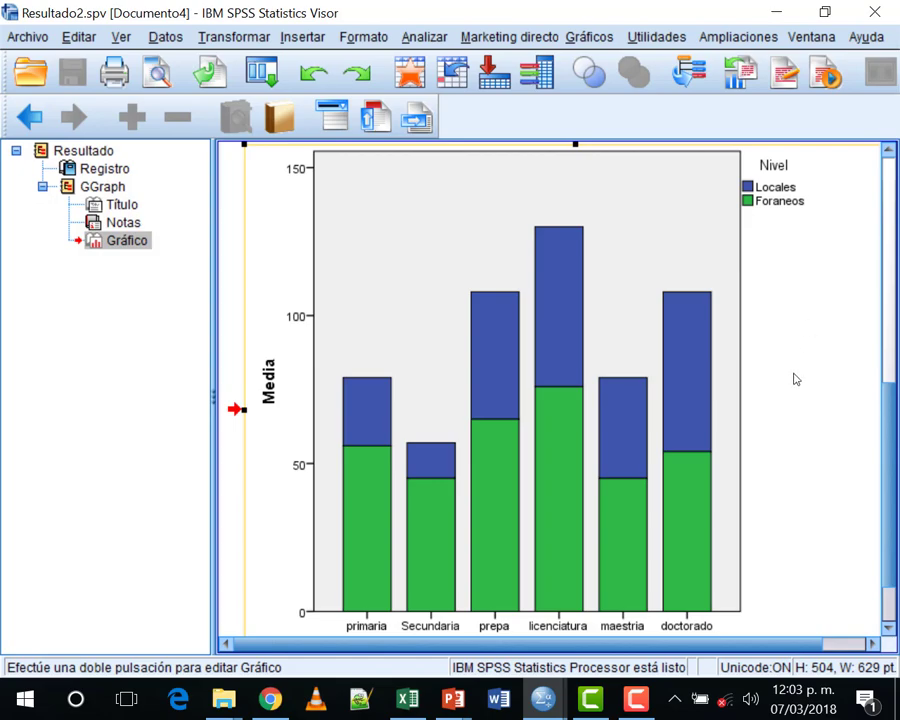
Step: Open the stacked chart for editing, show data labels on all bars, and close the chart editor
{"action": "double_click", "coordinate": [530, 221]}
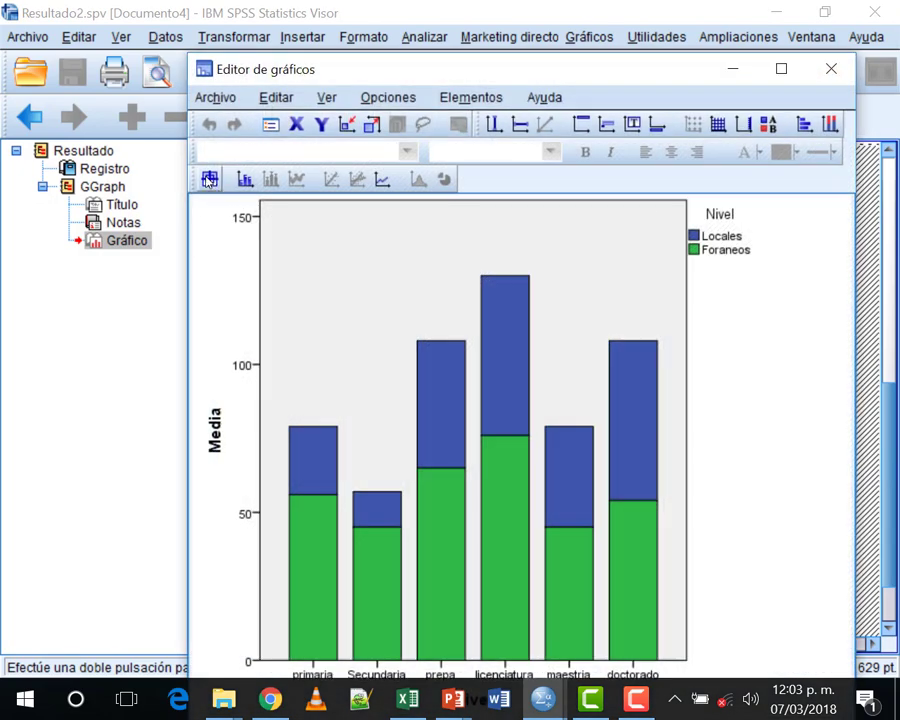
{"action": "left_click", "coordinate": [209, 179]}
{"action": "left_click", "coordinate": [691, 574]}
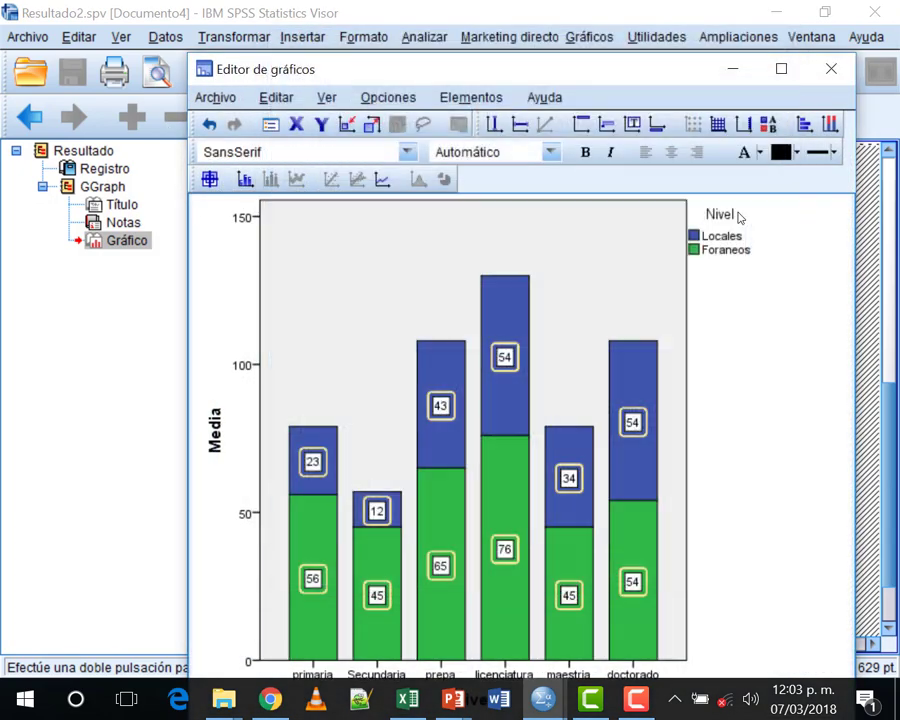
{"action": "scroll", "coordinate": [624, 484], "scroll_direction": "down", "scroll_amount": 6}
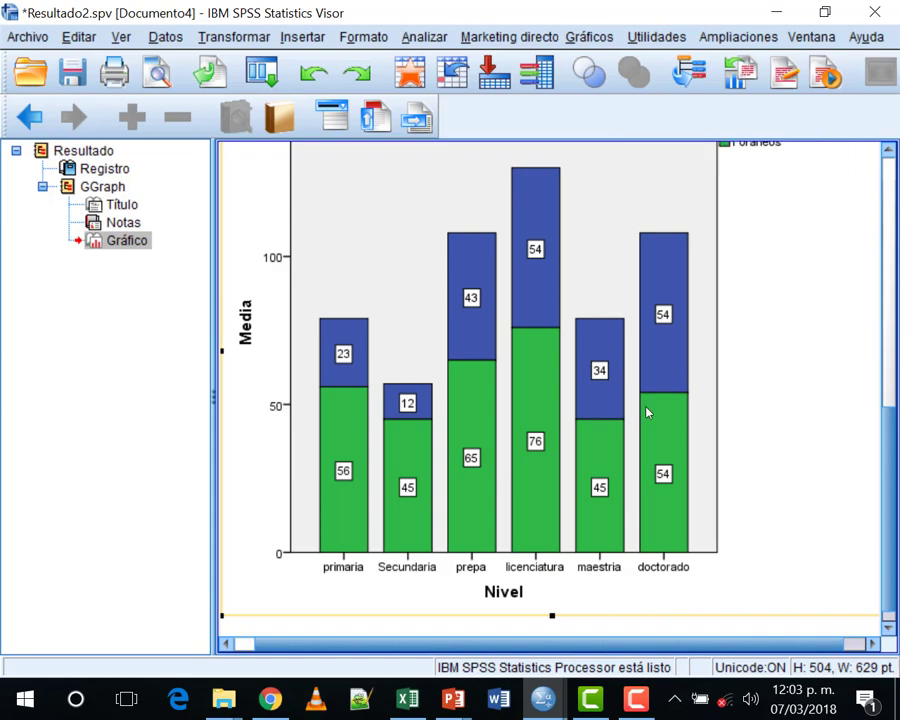
{"action": "scroll", "coordinate": [608, 220], "scroll_direction": "up", "scroll_amount": 2}
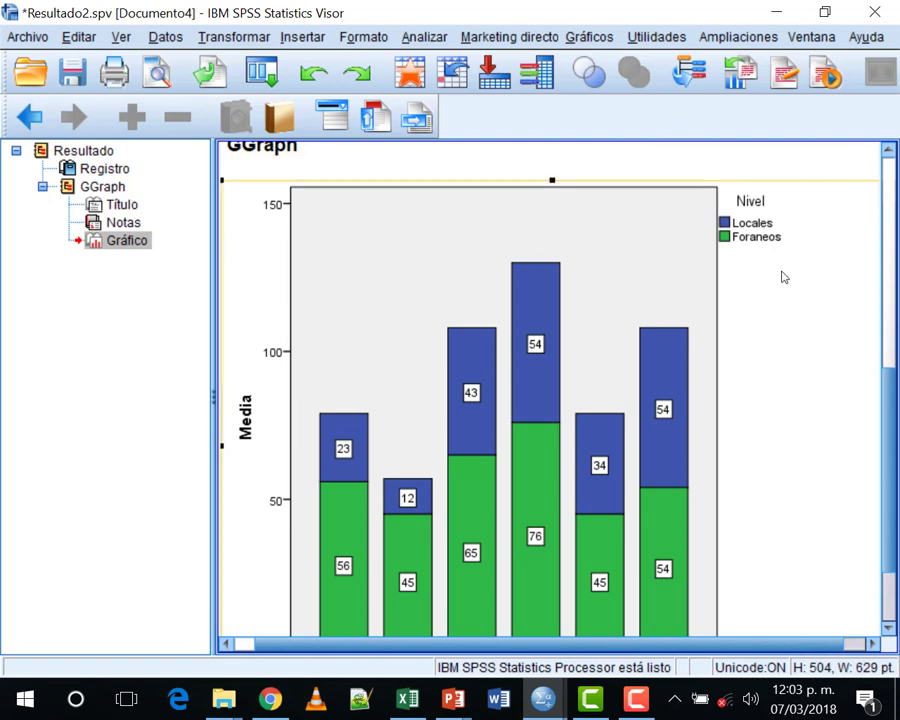
Step: Open the export settings for the selected stacked chart
{"action": "right_click", "coordinate": [629, 257]}
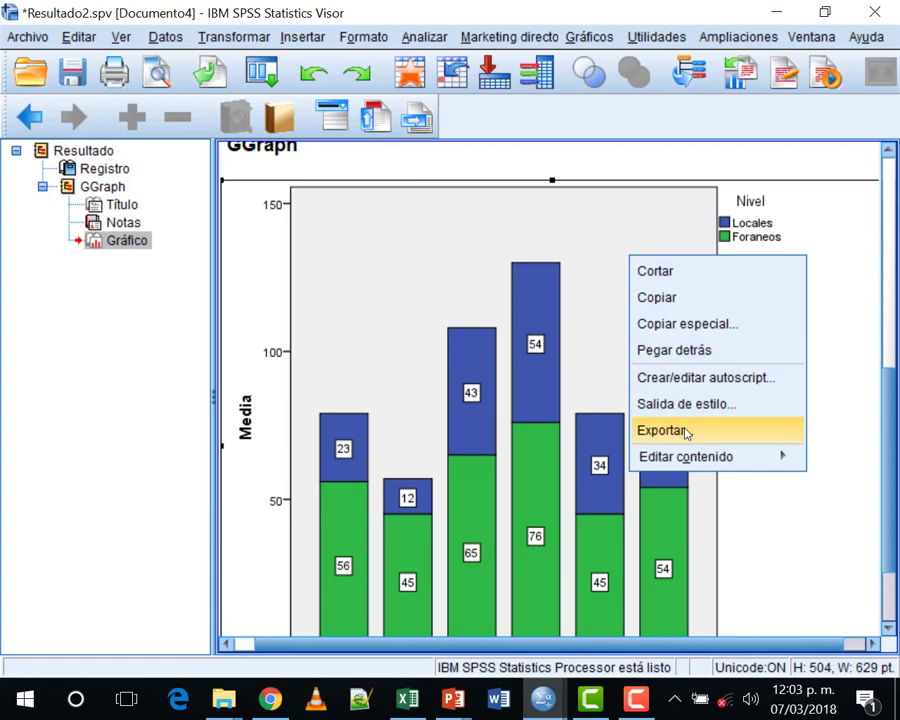
{"action": "key", "text": "Escape"}
{"action": "right_click", "coordinate": [606, 282]}
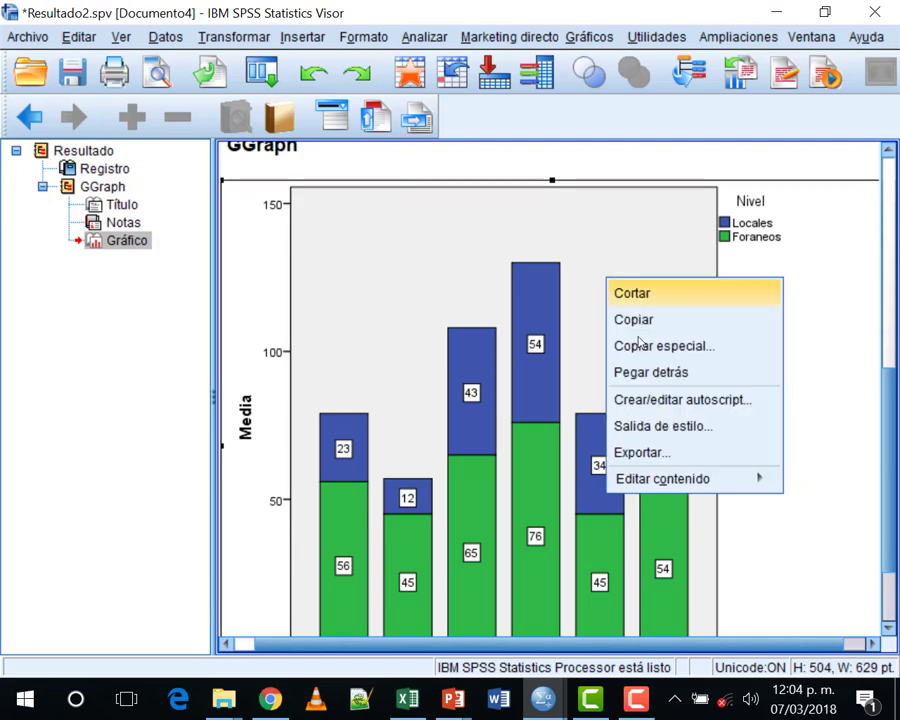
{"action": "left_click", "coordinate": [681, 462]}
{"action": "left_click_drag", "start_coordinate": [472, 40], "coordinate": [295, 24]}
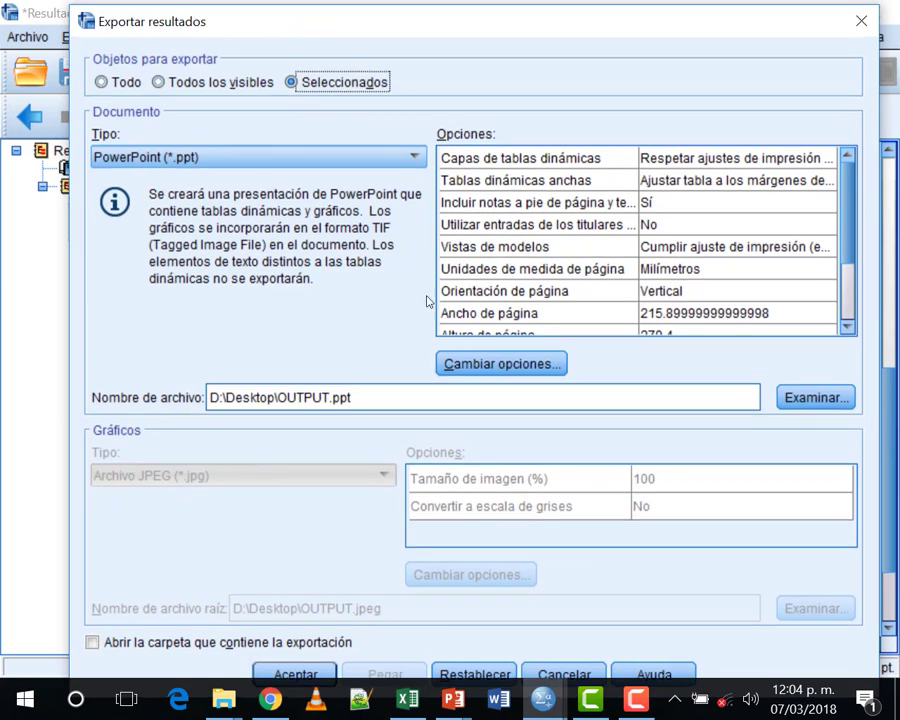
Step: Review the document types available for the export and keep PowerPoint (*.ppt)
{"action": "left_click", "coordinate": [236, 158]}
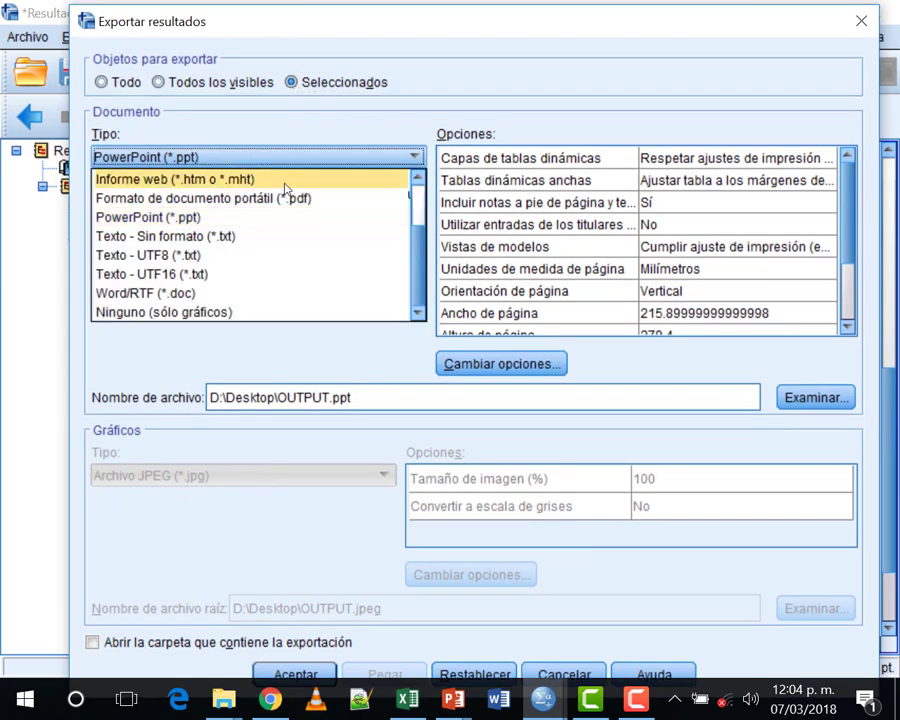
{"action": "scroll", "coordinate": [288, 192], "scroll_direction": "up", "scroll_amount": 2}
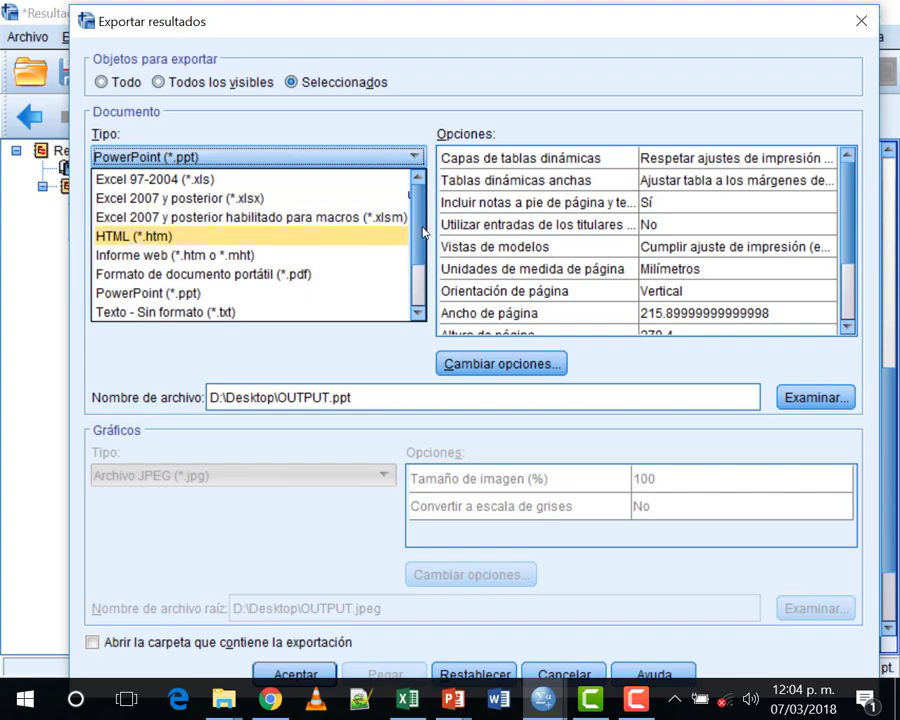
{"action": "scroll", "coordinate": [291, 183], "scroll_direction": "down", "scroll_amount": 2}
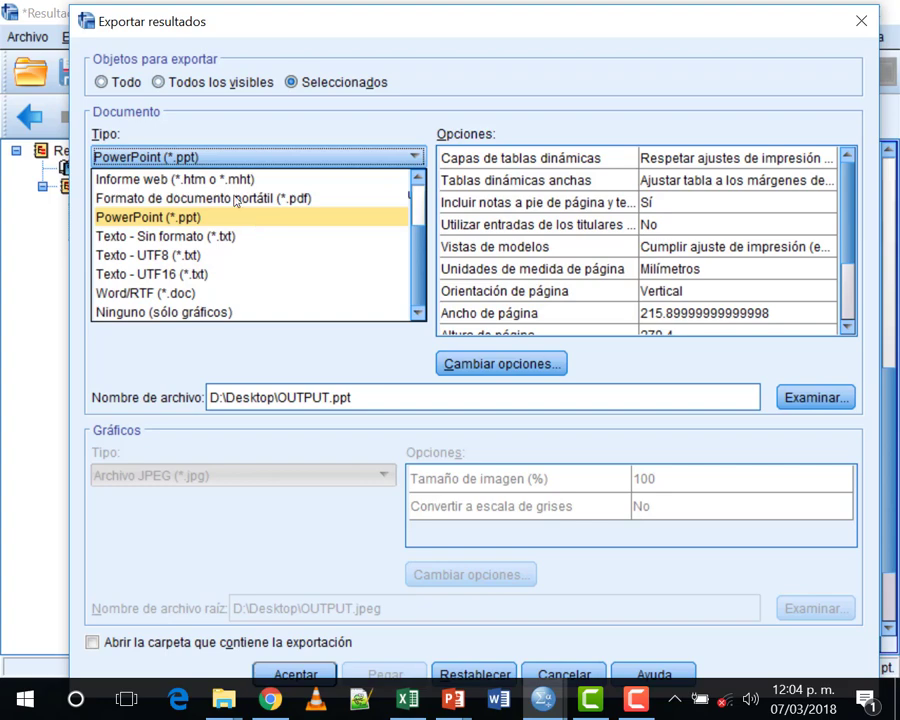
{"action": "left_click", "coordinate": [145, 150]}
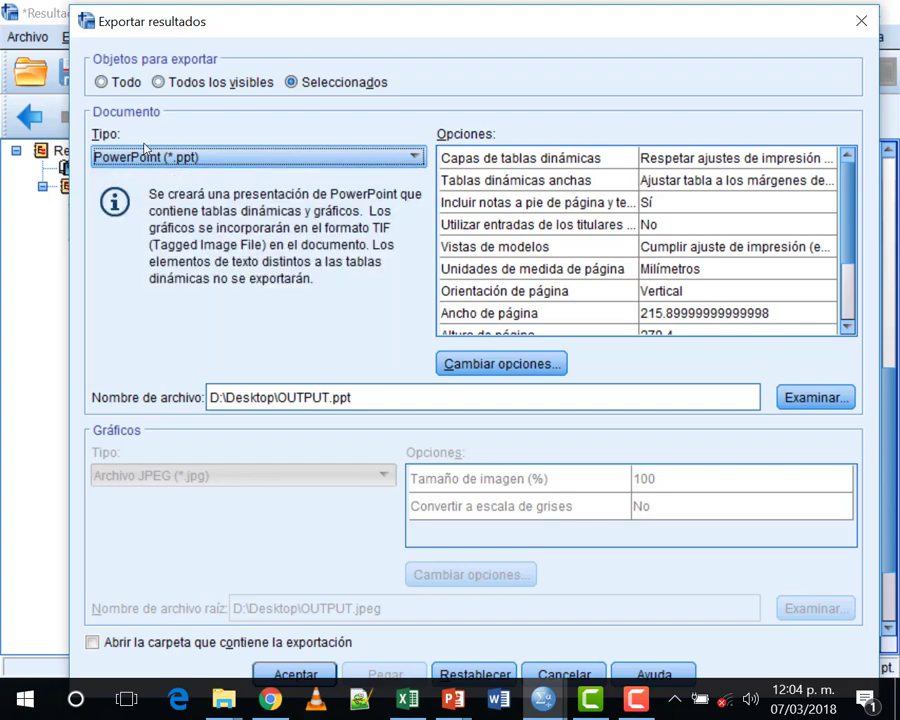
Step: Export the selected chart to the desktop as a PowerPoint file named OUTPUT2.ppt
{"action": "mouse_move", "coordinate": [230, 22]}
{"action": "left_mouse_down"}
{"action": "mouse_move", "coordinate": [229, 4]}
{"action": "mouse_move", "coordinate": [228, 18]}
{"action": "left_mouse_up"}
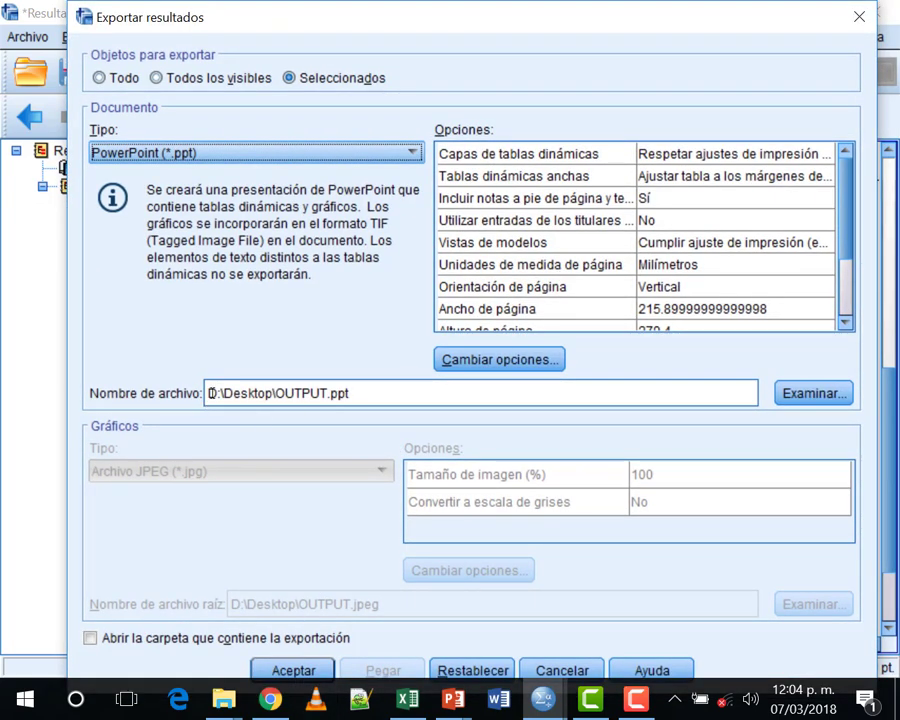
{"action": "left_click", "coordinate": [297, 394]}
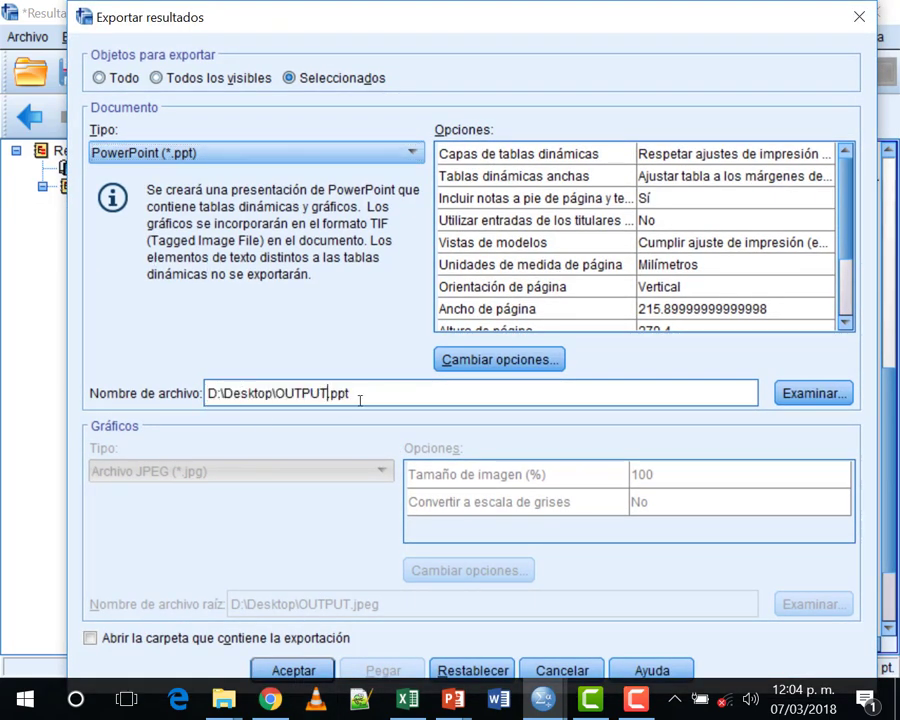
{"action": "key", "text": "Tab"}
{"action": "key", "text": "space"}
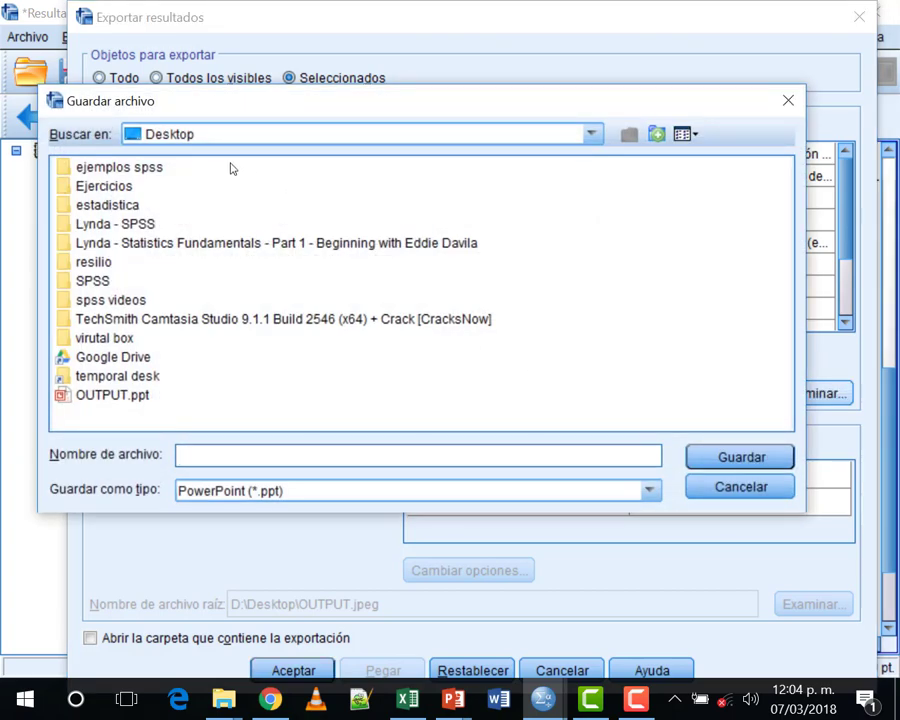
{"action": "left_click", "coordinate": [100, 396]}
{"action": "left_click", "coordinate": [234, 456]}
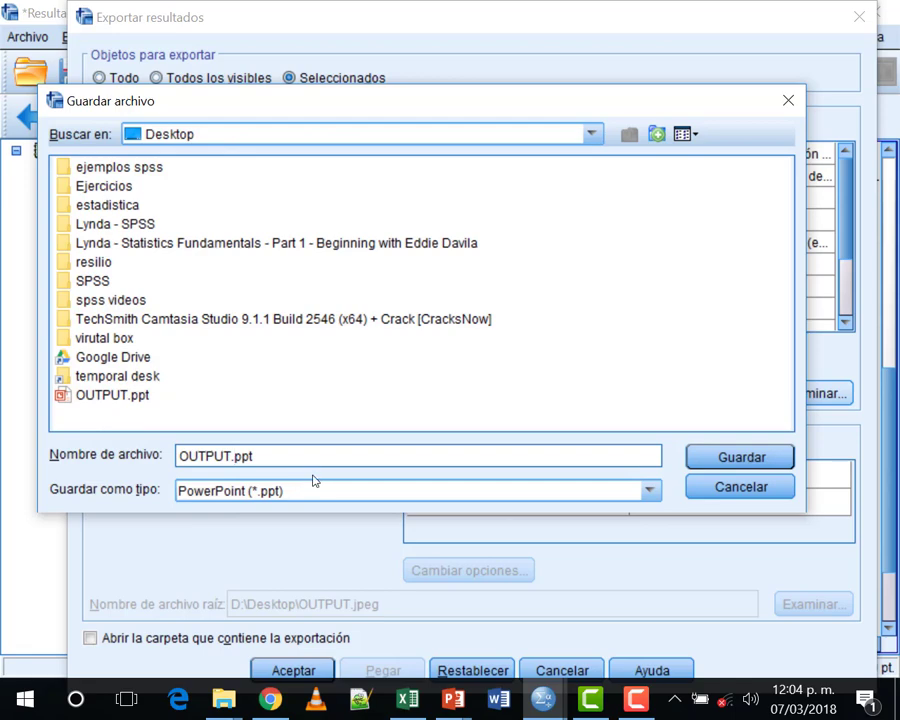
{"action": "type", "text": "2"}
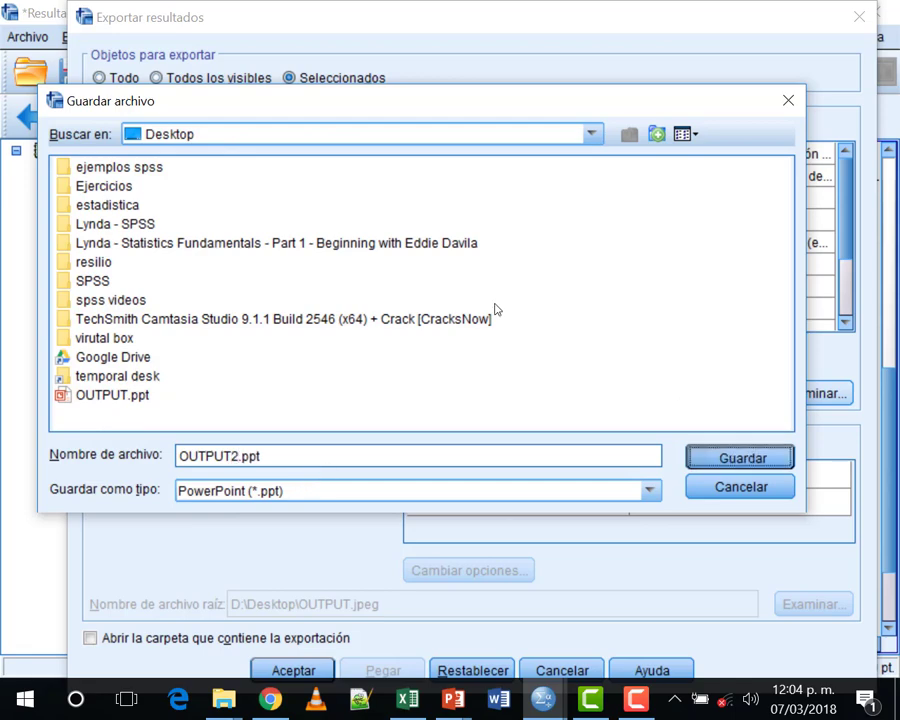
{"action": "left_click", "coordinate": [741, 457]}
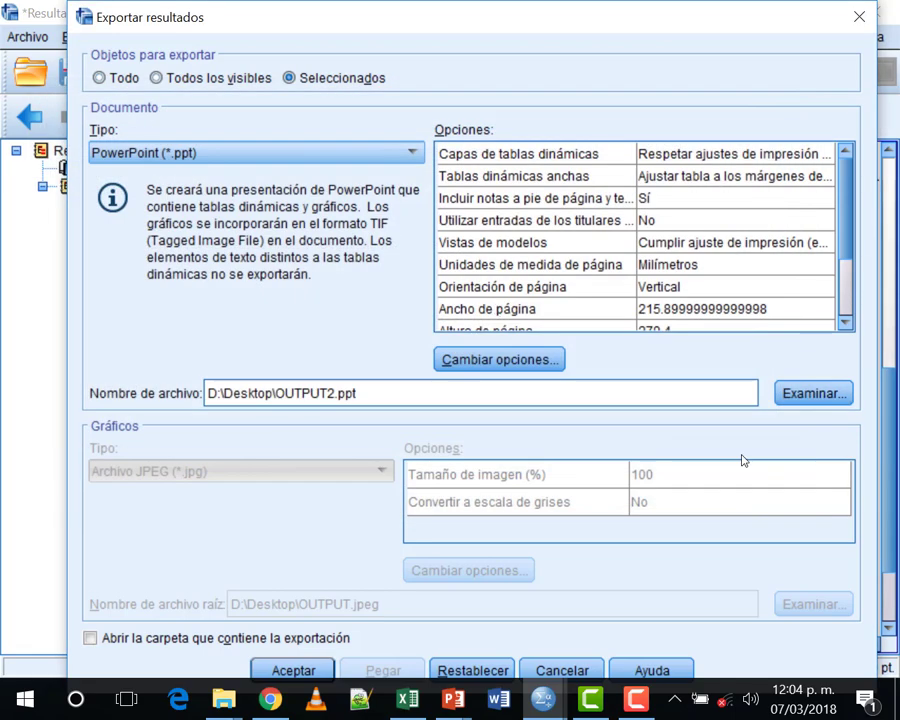
{"action": "left_click", "coordinate": [292, 670]}
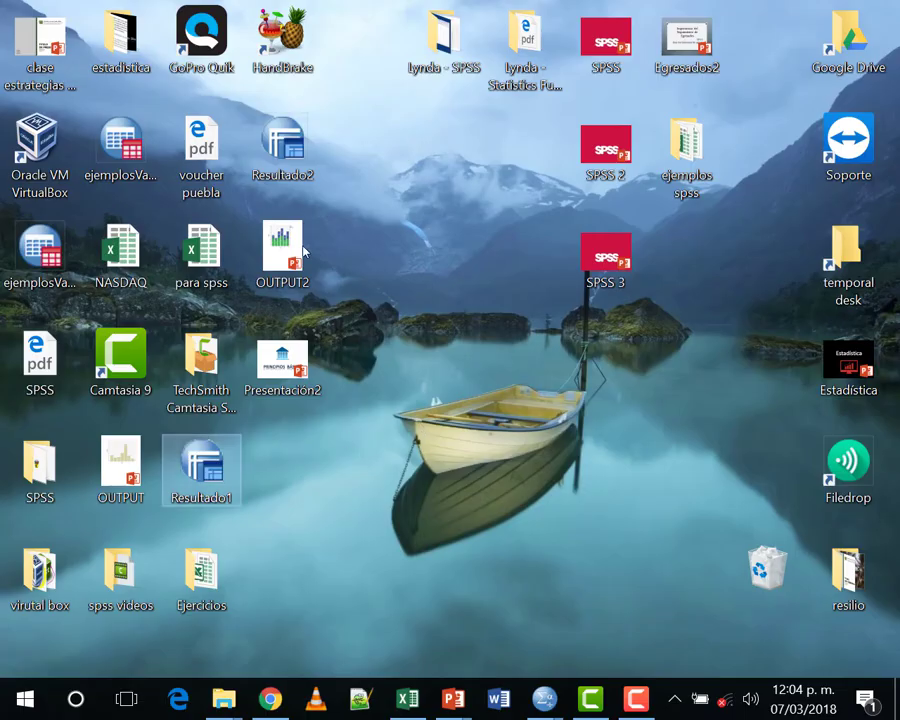
Step: Open the exported OUTPUT2 presentation from the desktop in PowerPoint and select its chart picture
{"action": "double_click", "coordinate": [293, 246]}
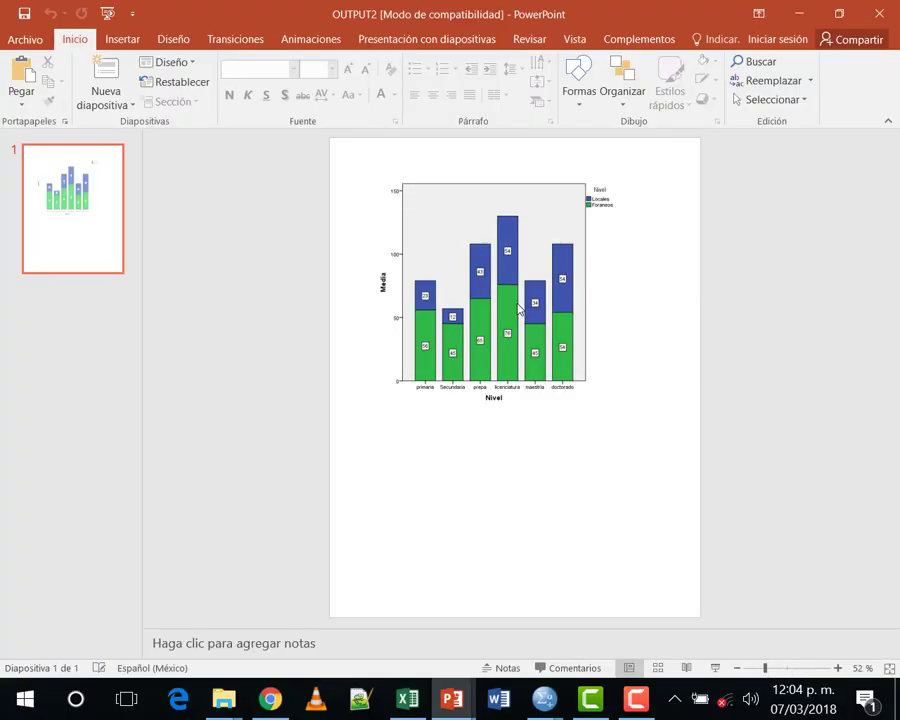
{"action": "left_click", "coordinate": [530, 233]}
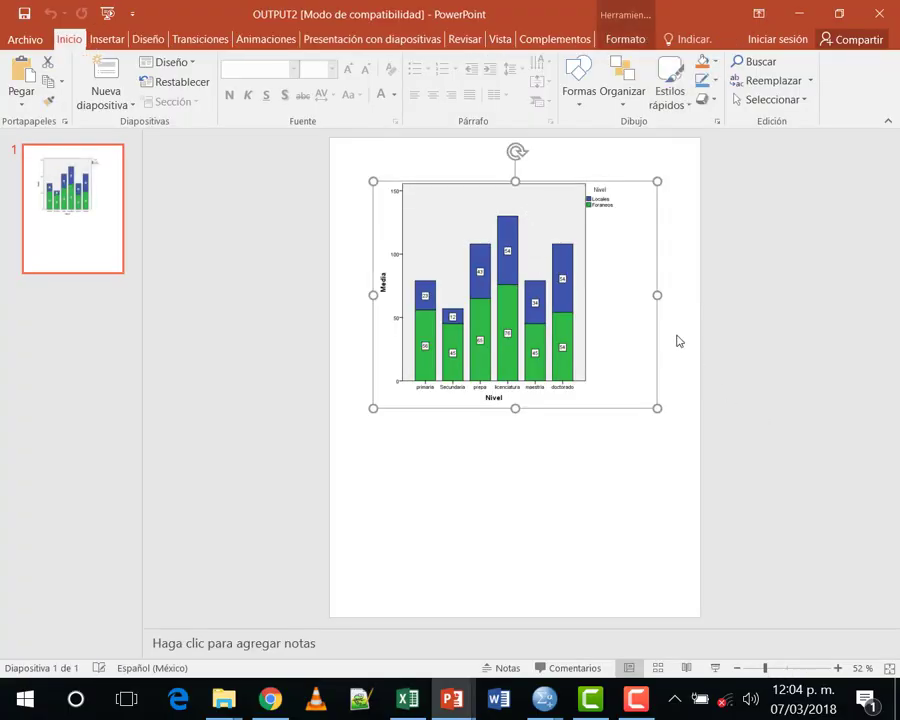
{"action": "double_click", "coordinate": [500, 285]}
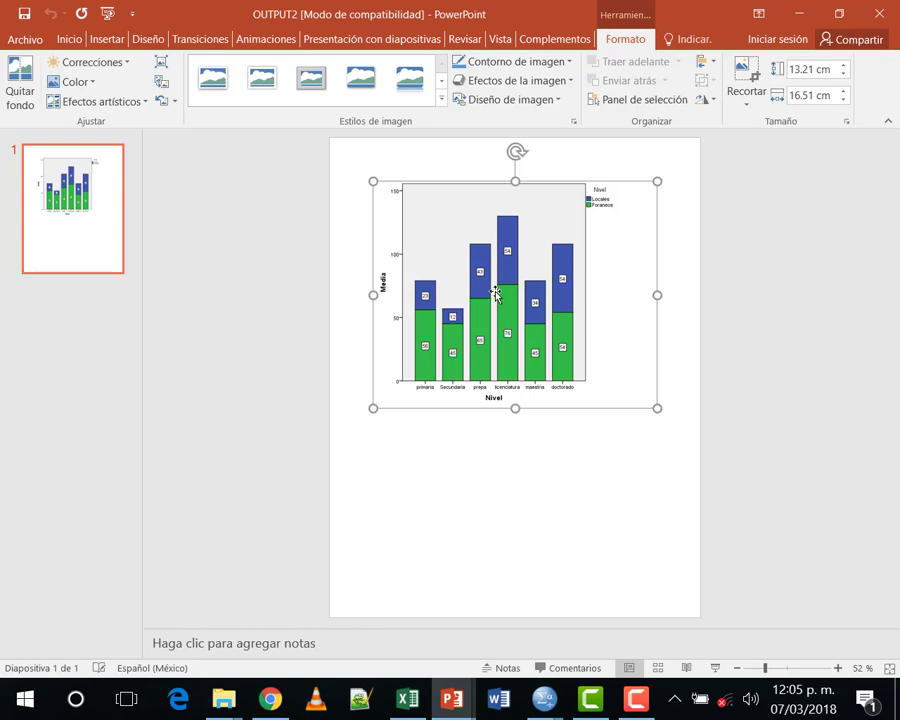
Step: Switch to Word, create a blank document, and paste the copied chart picture into it
{"action": "left_click", "coordinate": [498, 698]}
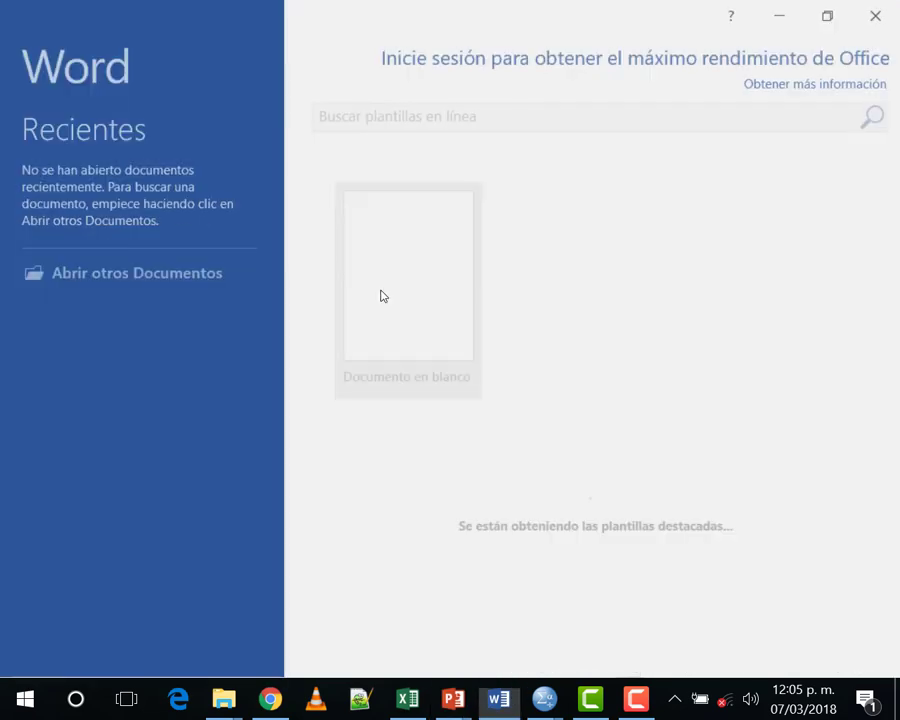
{"action": "left_click", "coordinate": [424, 273]}
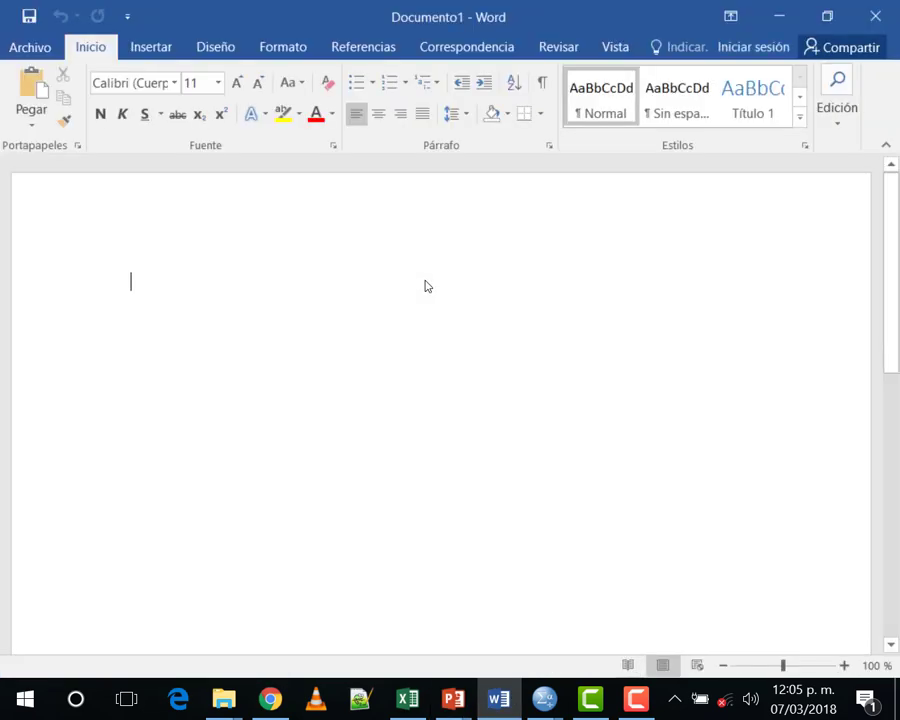
{"action": "key", "text": "ctrl+v"}
{"action": "left_click", "coordinate": [419, 300]}
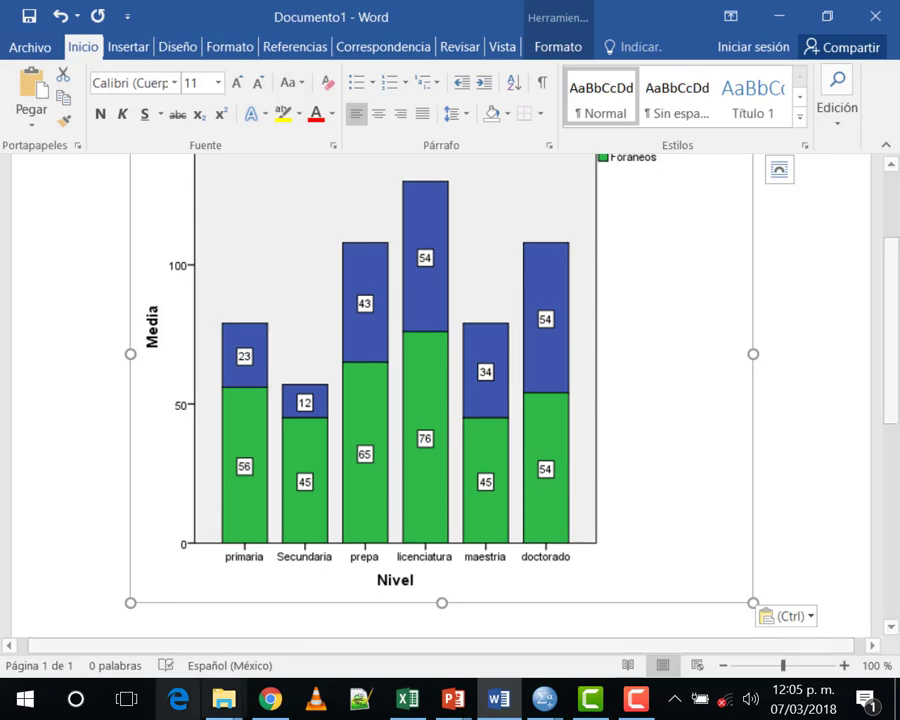
Step: Return to the OUTPUT2 presentation in PowerPoint and look at the exported chart picture
{"action": "mouse_move", "coordinate": [446, 693]}
{"action": "left_click", "coordinate": [643, 599]}
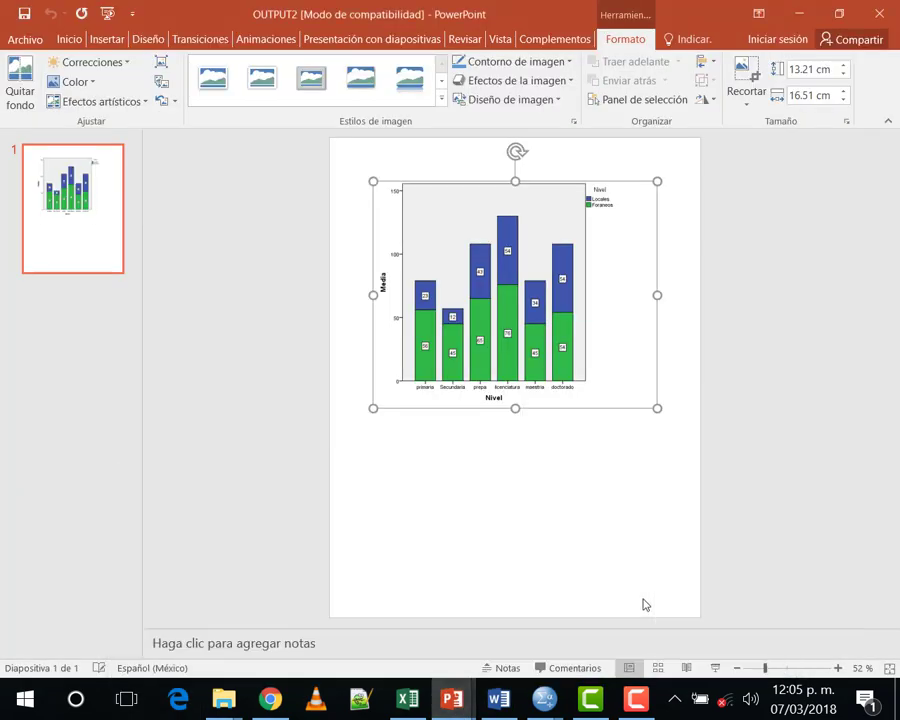
{"action": "left_click", "coordinate": [620, 295]}
Step: Switch to the Resultado2 output in SPSS and export the selected chart to PowerPoint again, replacing OUTPUT2.ppt
{"action": "left_click", "coordinate": [543, 698]}
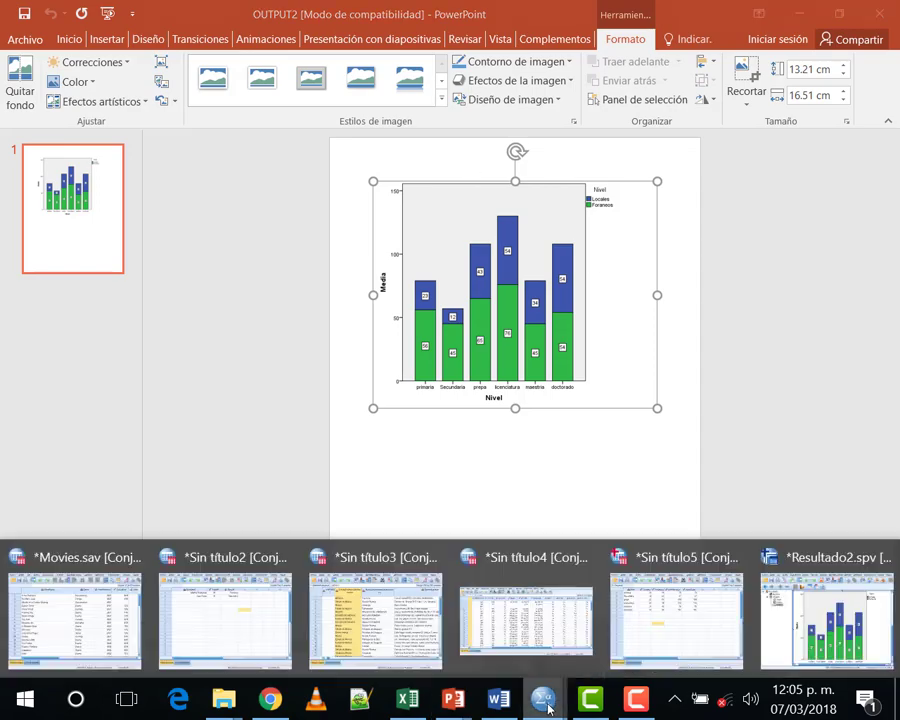
{"action": "left_click", "coordinate": [813, 628]}
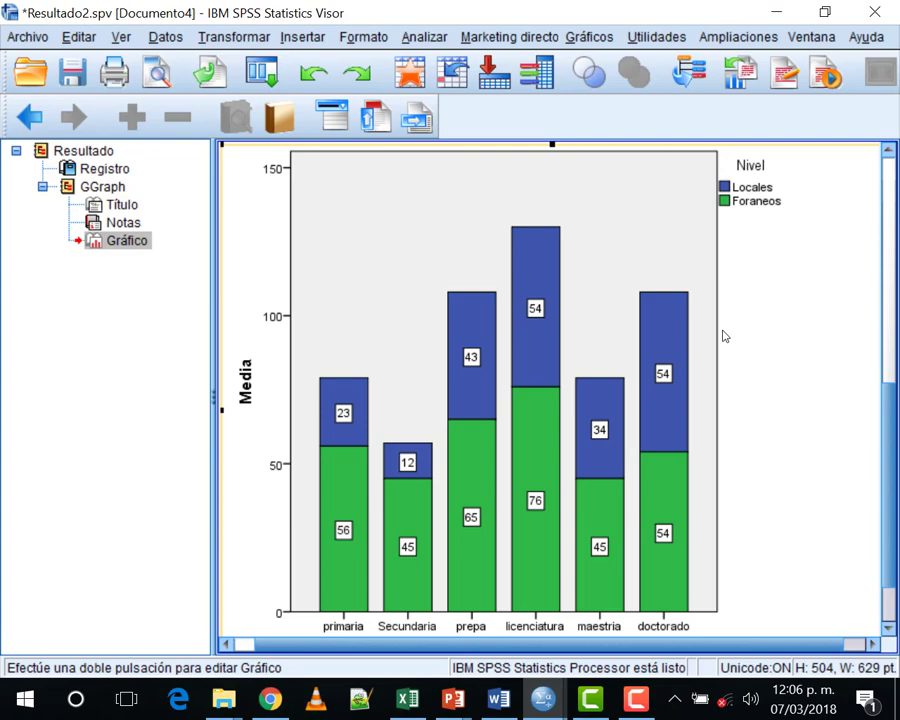
{"action": "right_click", "coordinate": [729, 255]}
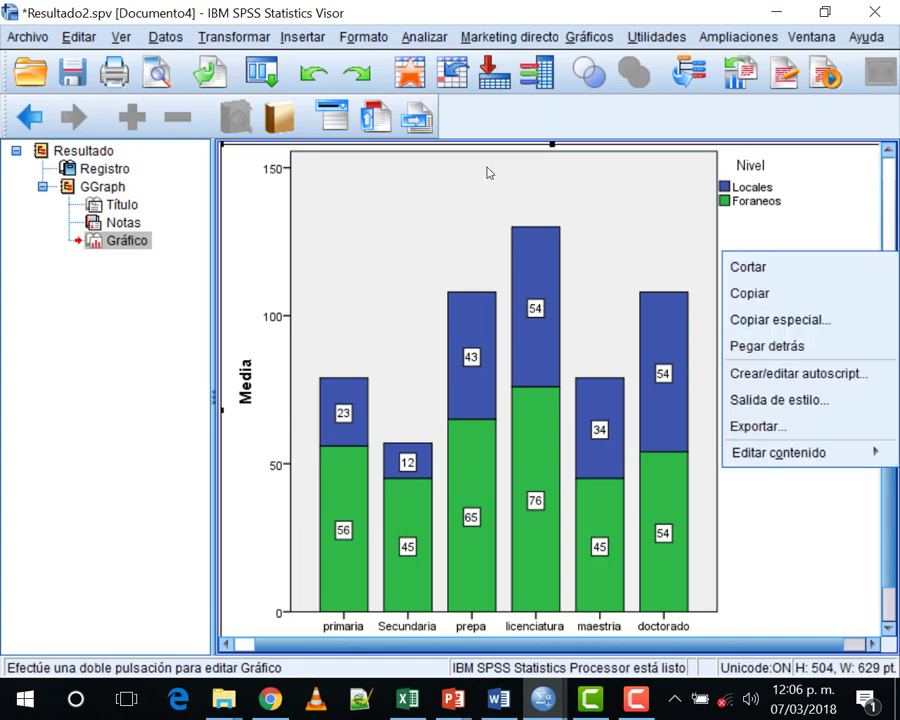
{"action": "left_click", "coordinate": [768, 426]}
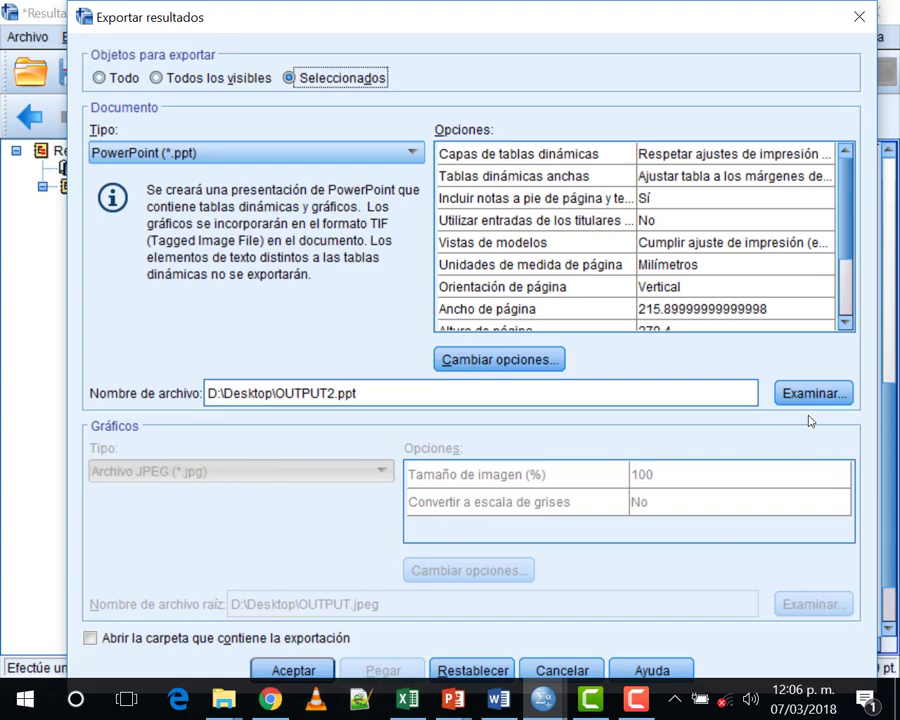
{"action": "left_click", "coordinate": [295, 669]}
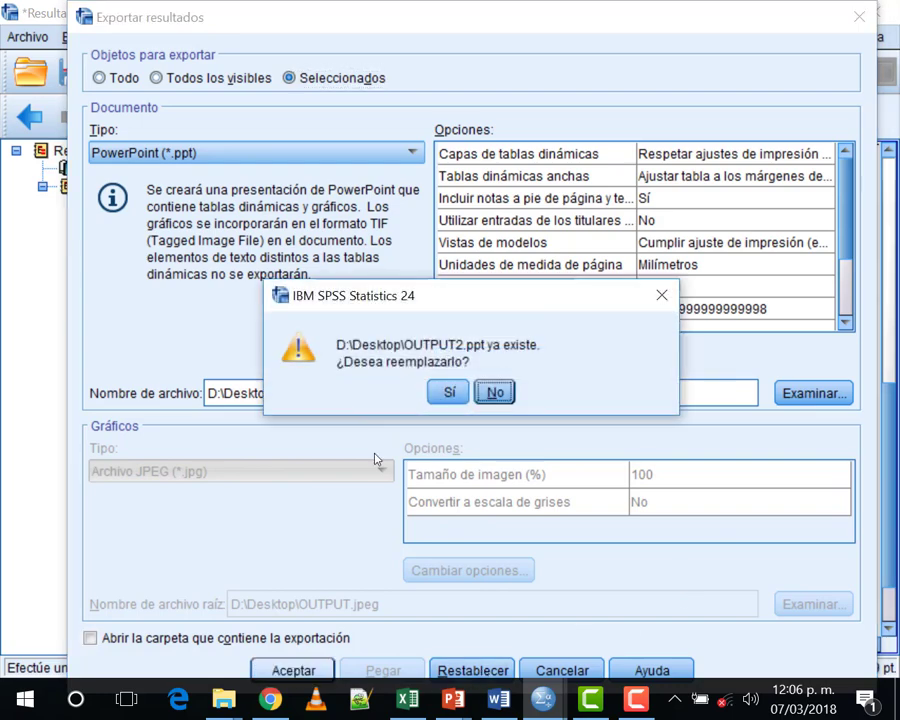
{"action": "left_click", "coordinate": [448, 392]}
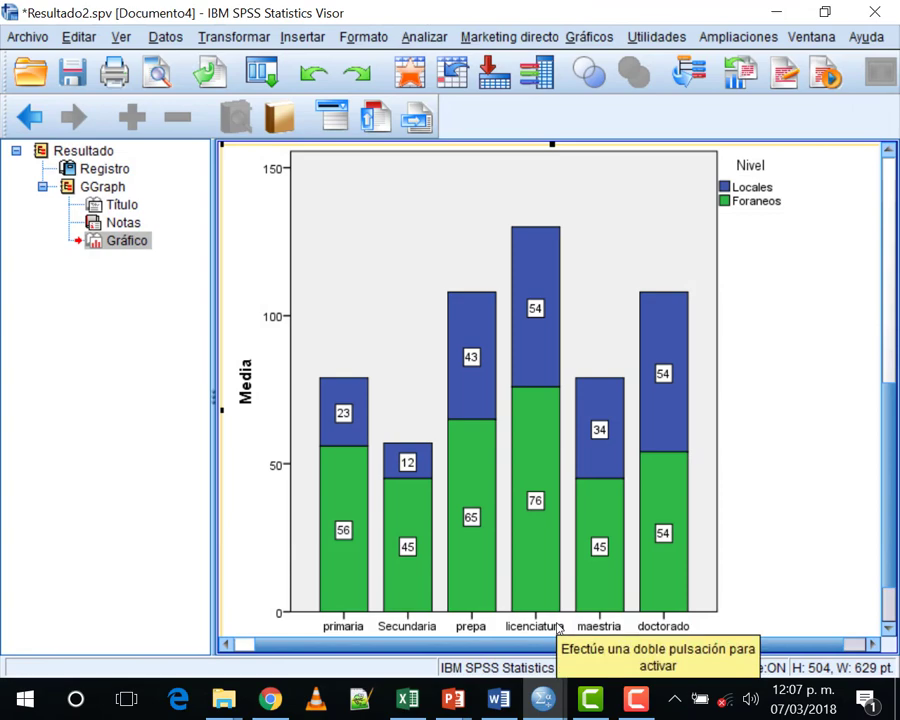
{"action": "key", "text": "super+s"}
{"action": "key", "text": "Escape"}
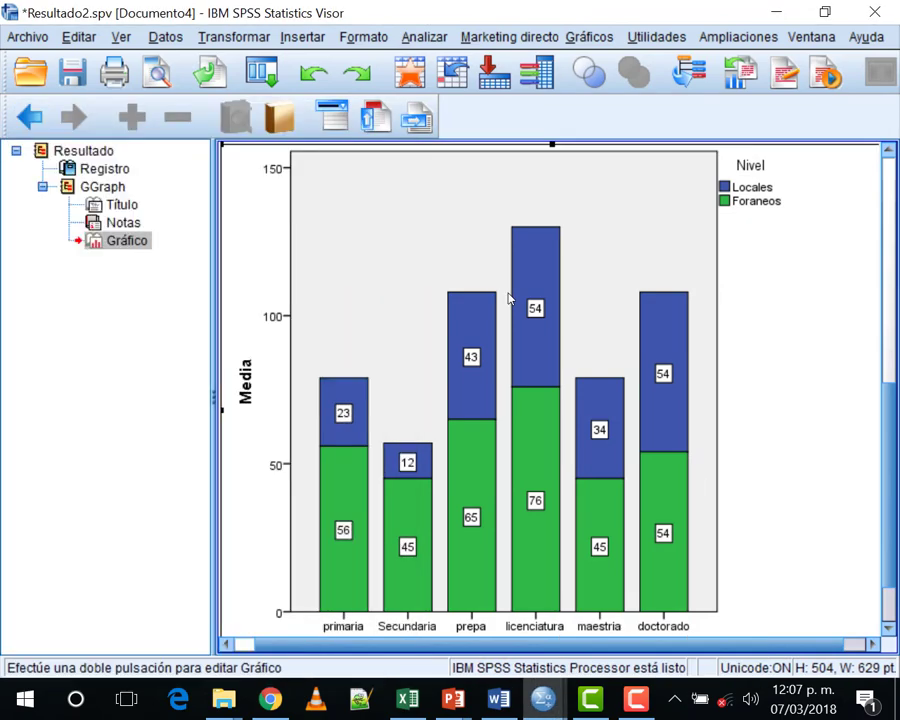